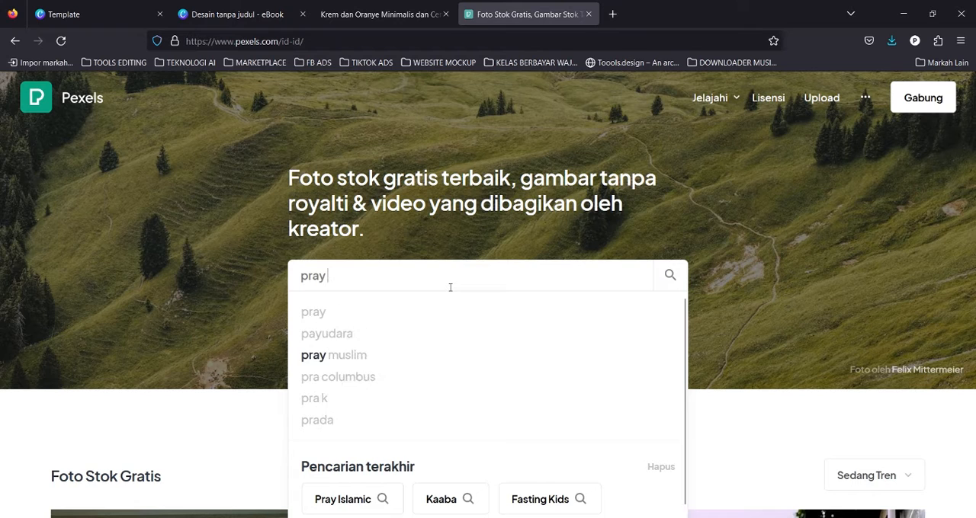
Search Pexels for free photos of "pray muslim".
text(muslim)
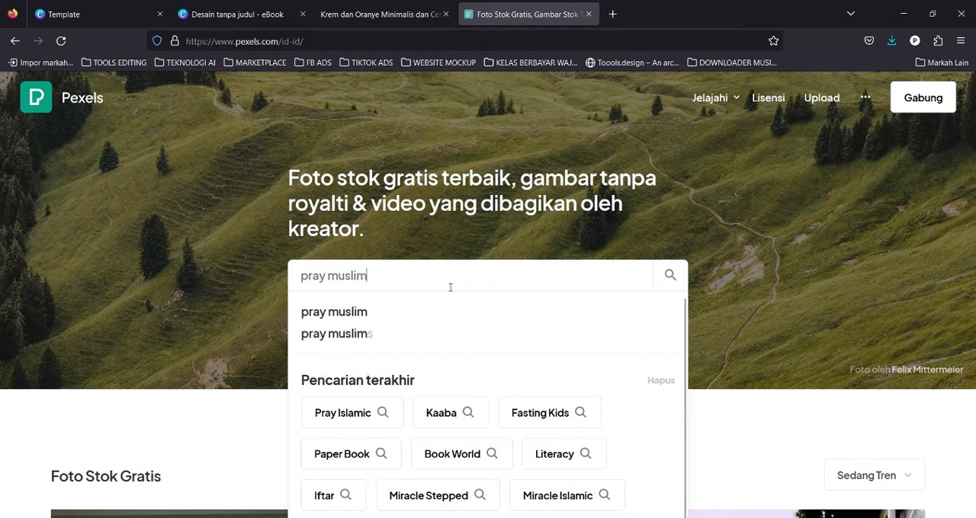
click(668, 282)
Browse through the pray muslim photo results.
scroll(709, 223, down, 2)
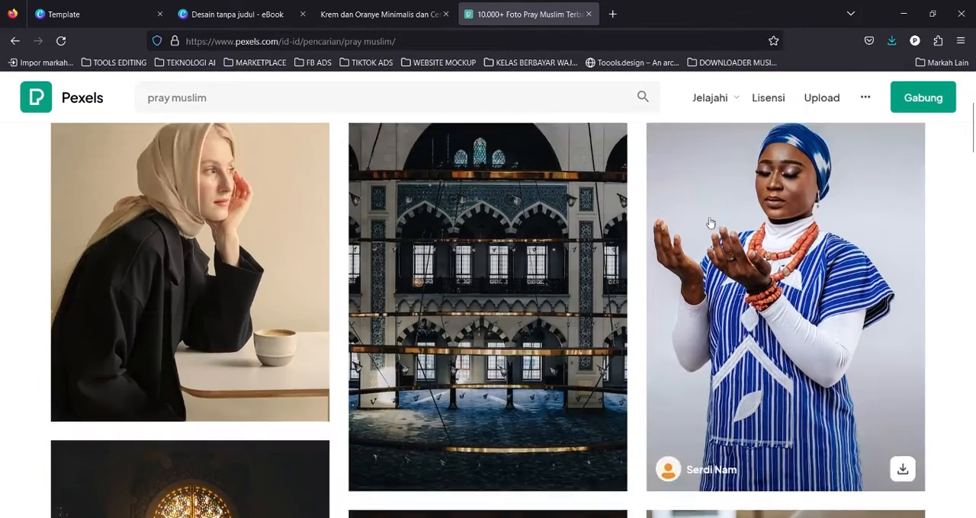
scroll(709, 223, down, 4)
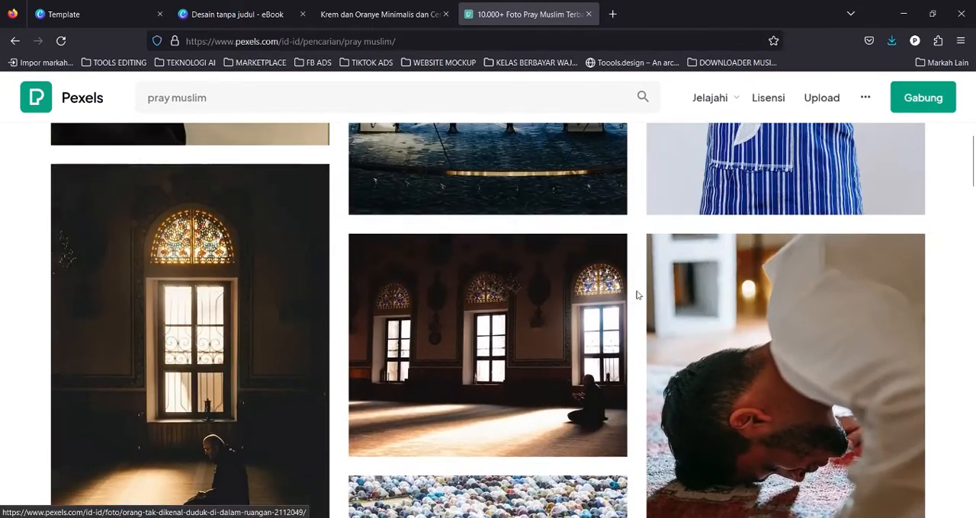
scroll(637, 295, down, 5)
scroll(692, 326, up, 2)
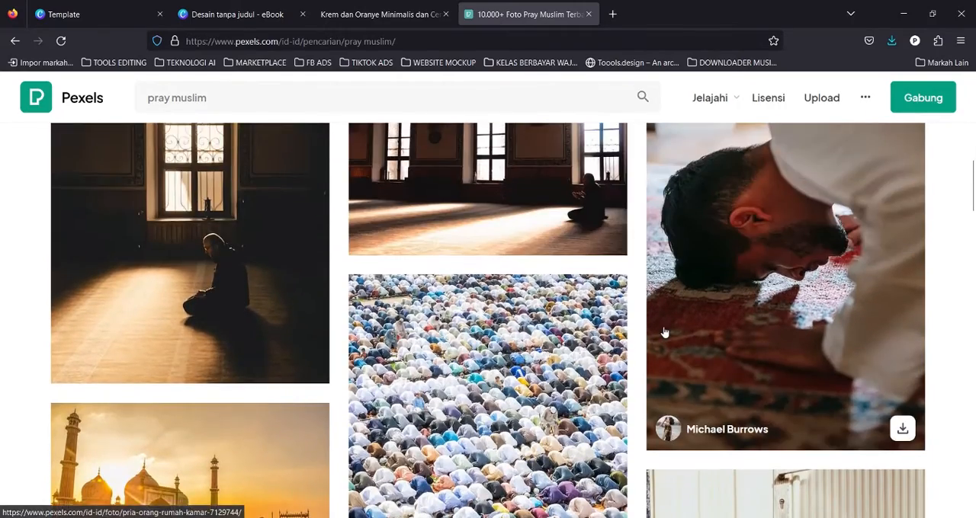
scroll(664, 332, down, 12)
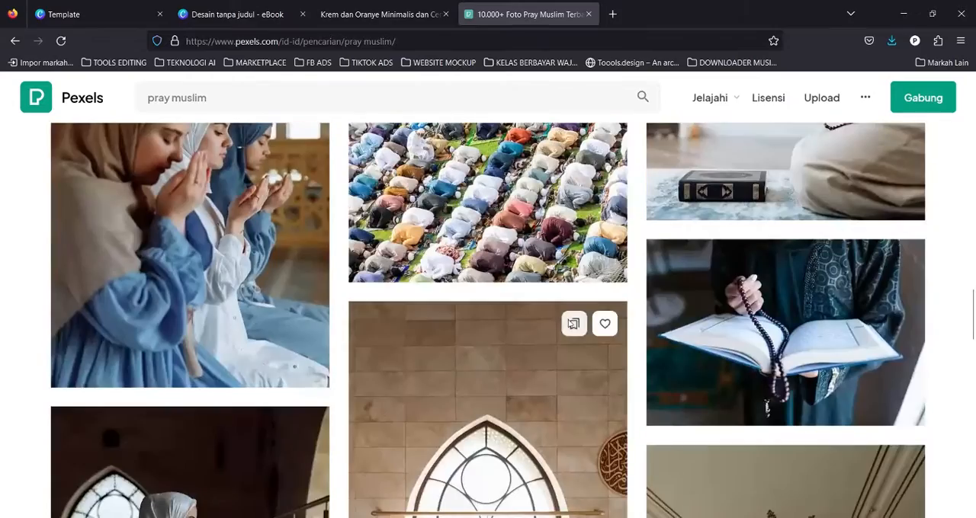
scroll(631, 300, down, 10)
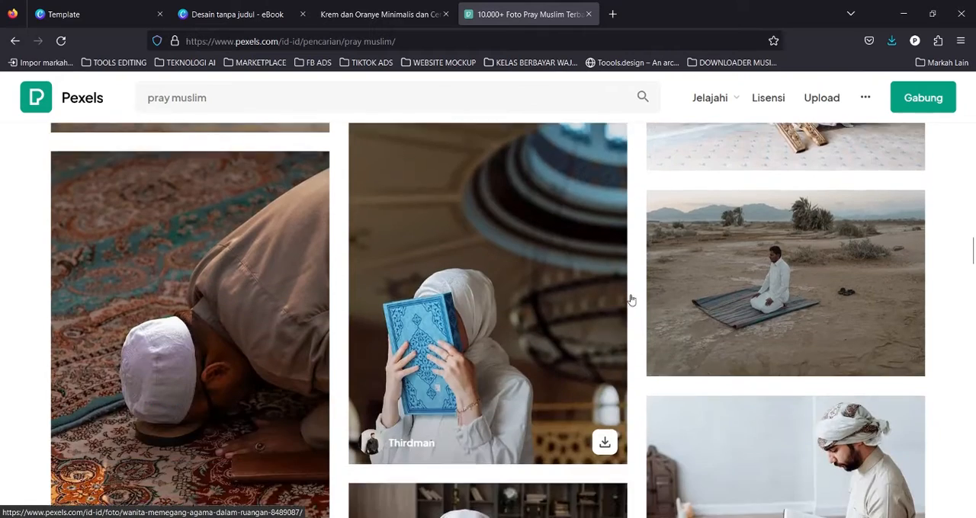
scroll(632, 299, down, 3)
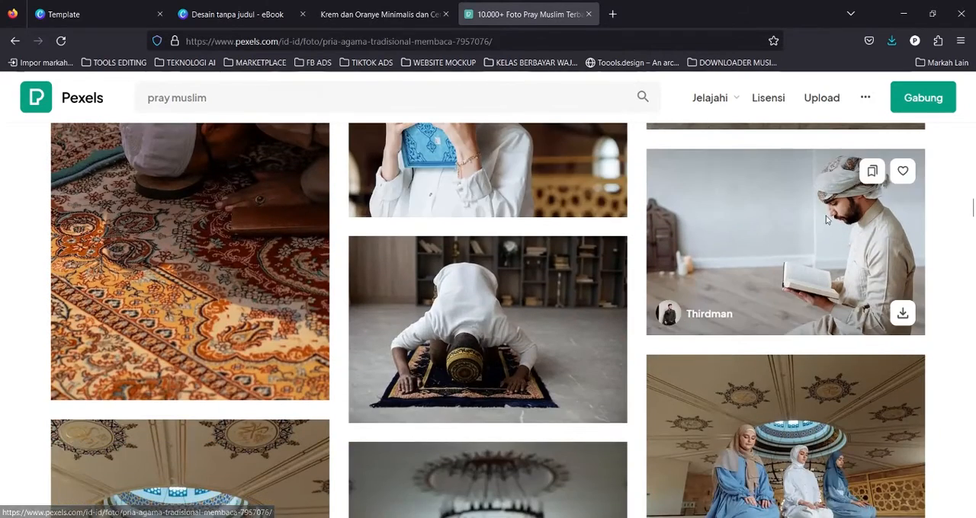
Open the photo of a man reading in a turban and view its download size options.
click(825, 216)
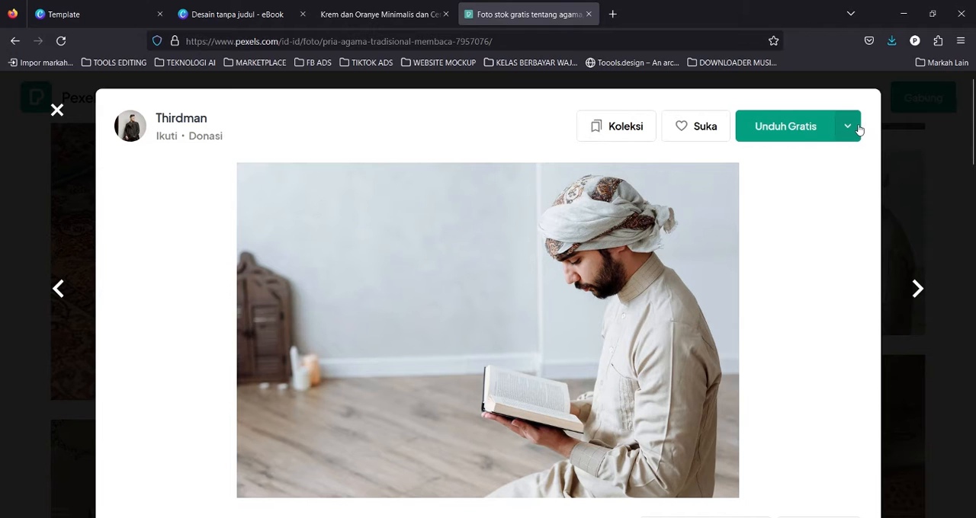
click(858, 130)
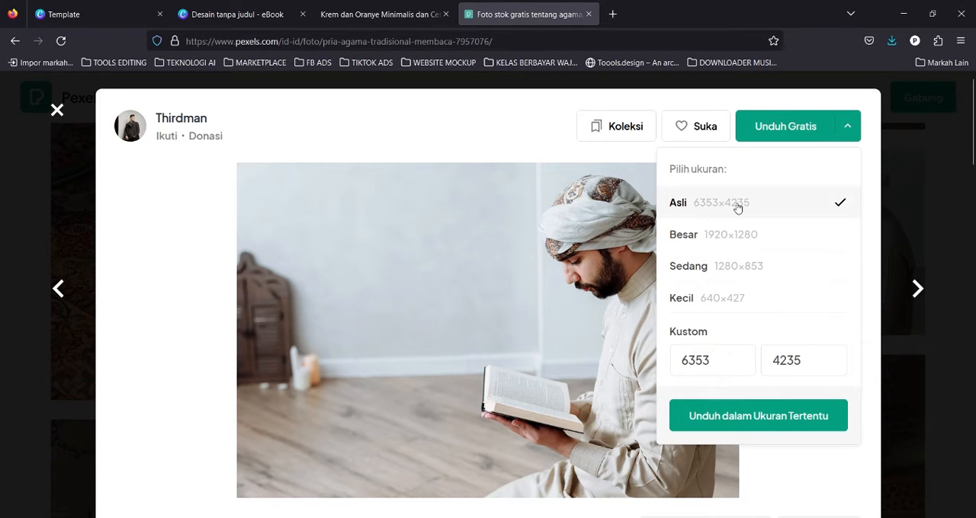
click(562, 259)
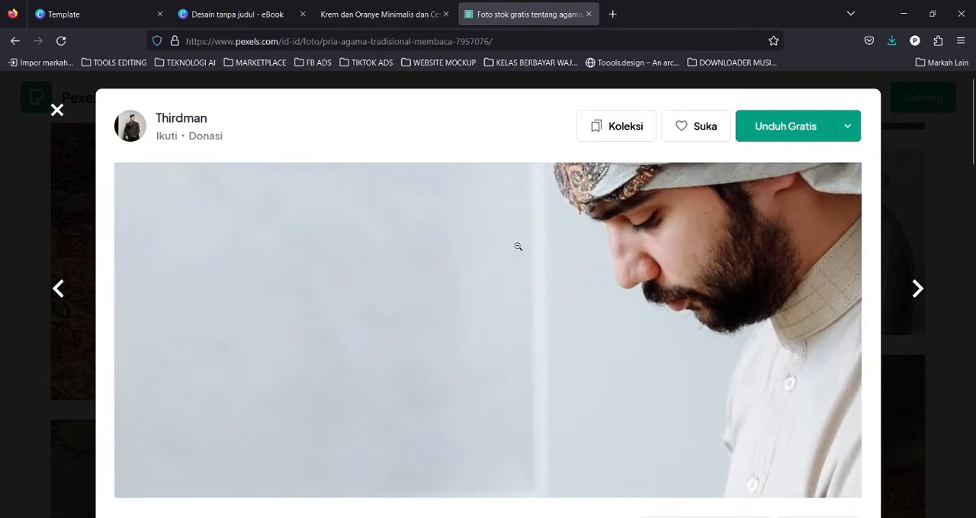
click(751, 229)
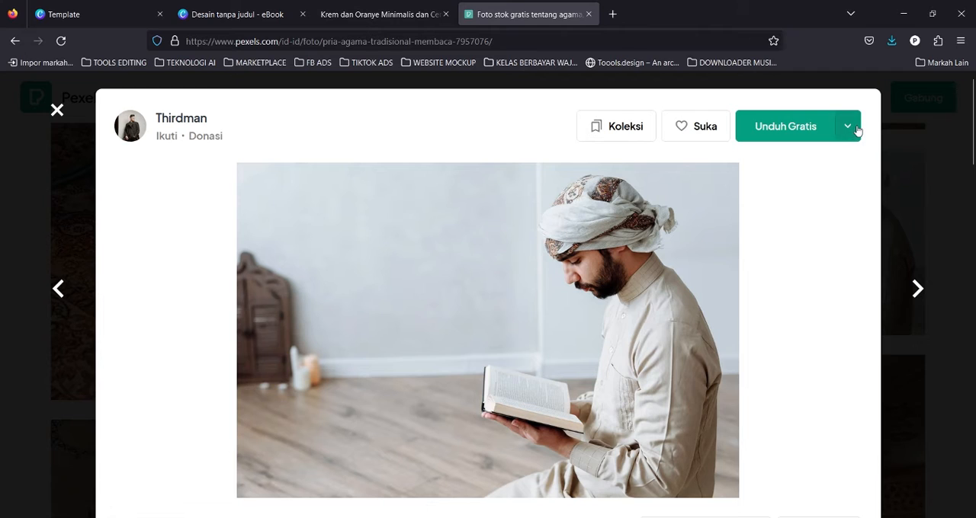
click(858, 131)
click(109, 6)
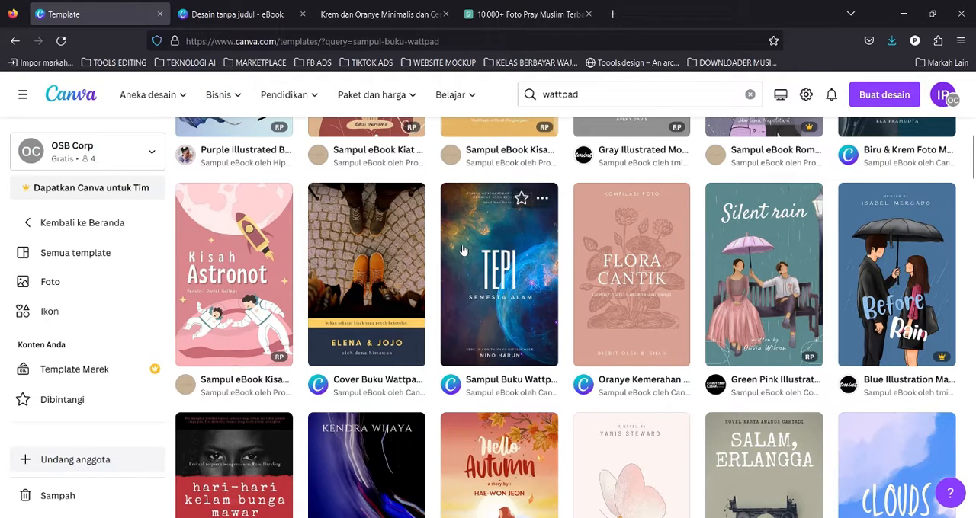
scroll(531, 253, up, 2)
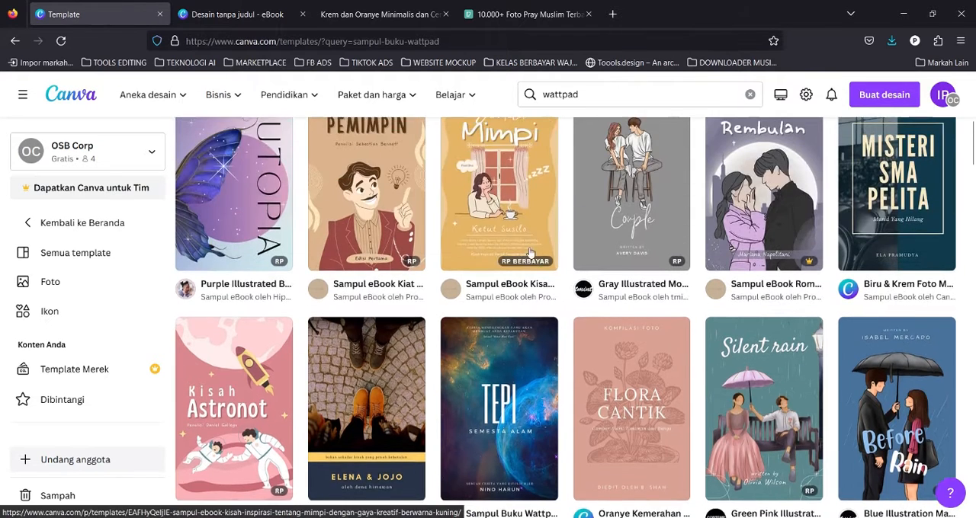
scroll(532, 253, up, 5)
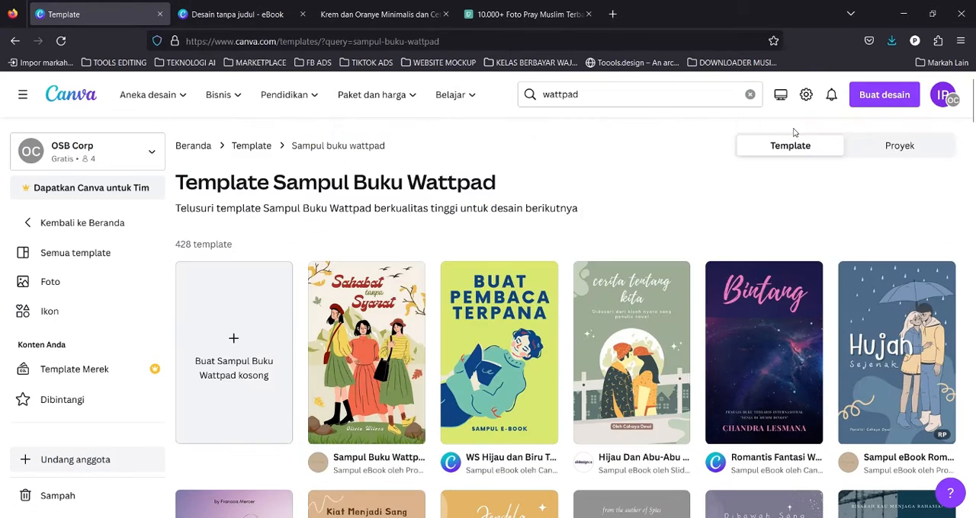
click(884, 103)
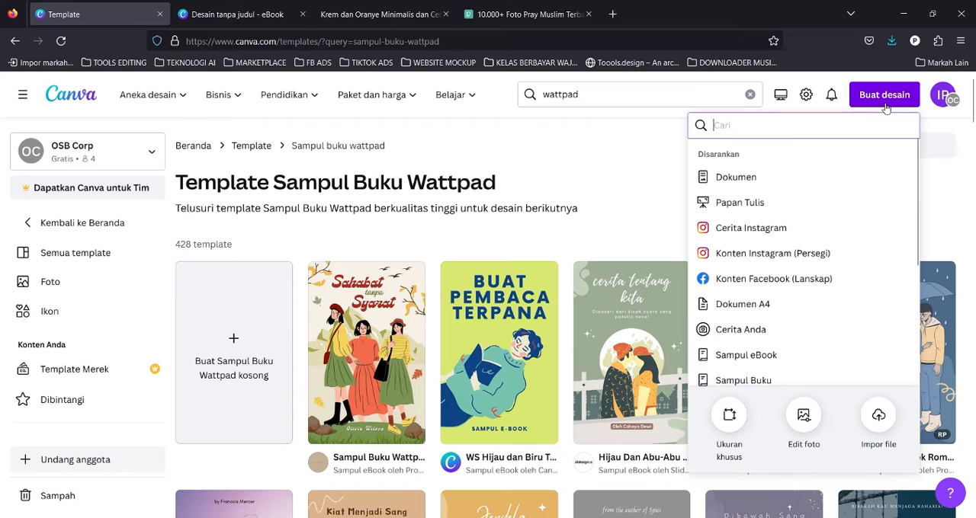
scroll(827, 305, down, 2)
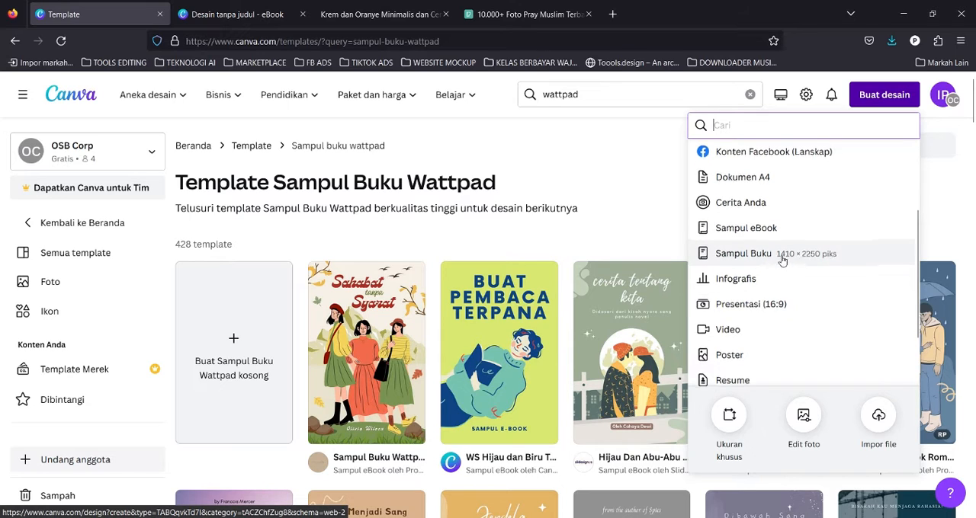
scroll(778, 258, up, 3)
click(729, 421)
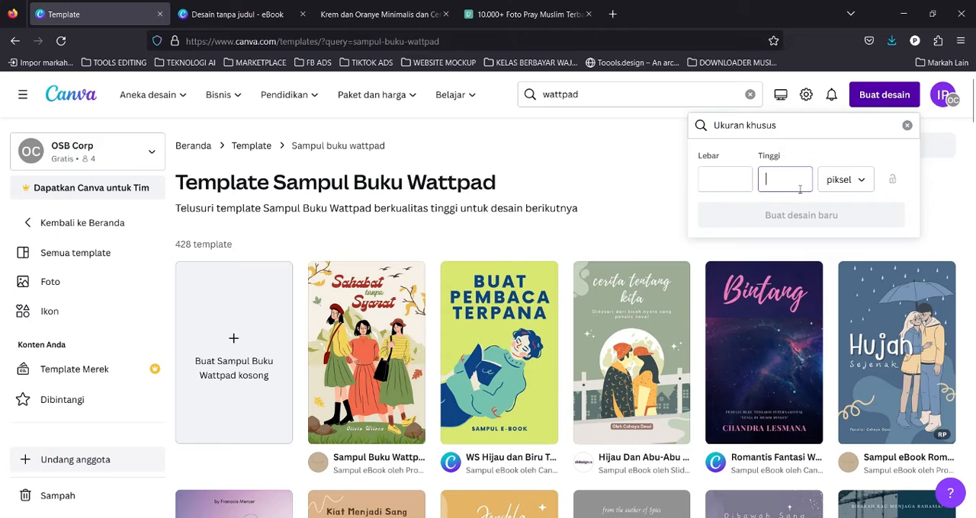
click(844, 179)
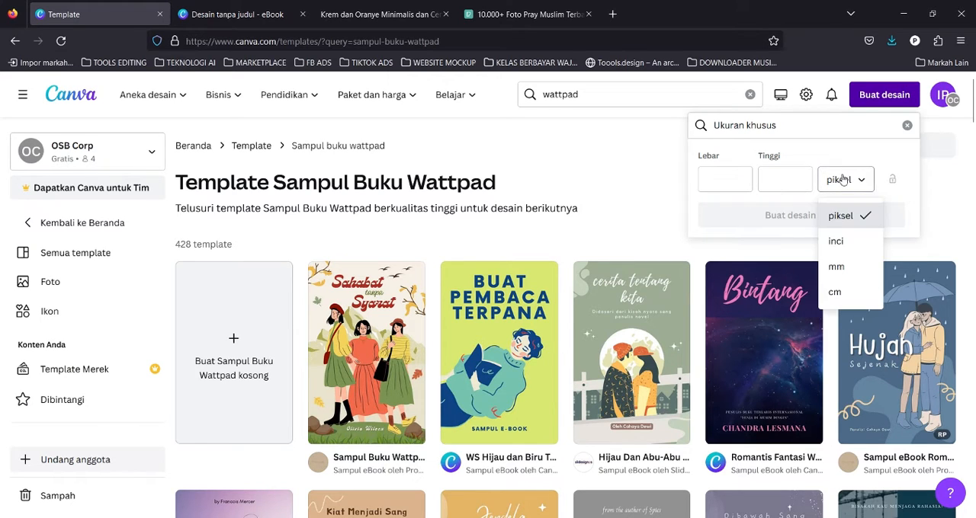
click(844, 302)
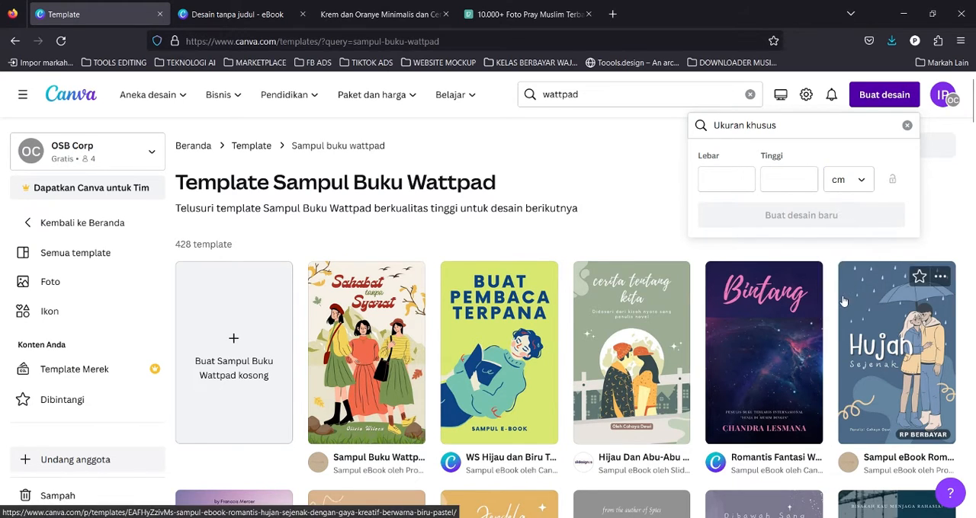
click(596, 175)
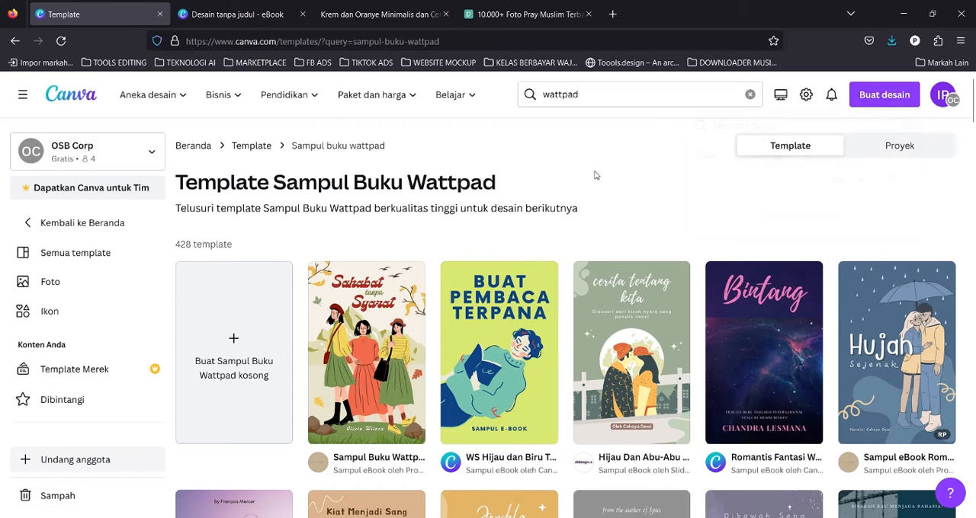
Create a new Book Cover design of 1410 × 2250 px, keeping it in the browser instead of the desktop app.
click(881, 95)
scroll(785, 309, down, 2)
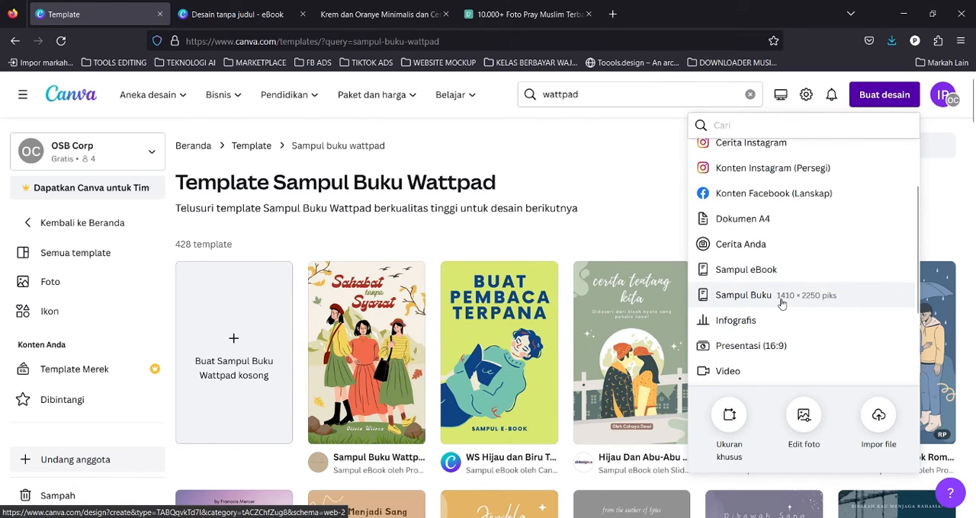
click(779, 296)
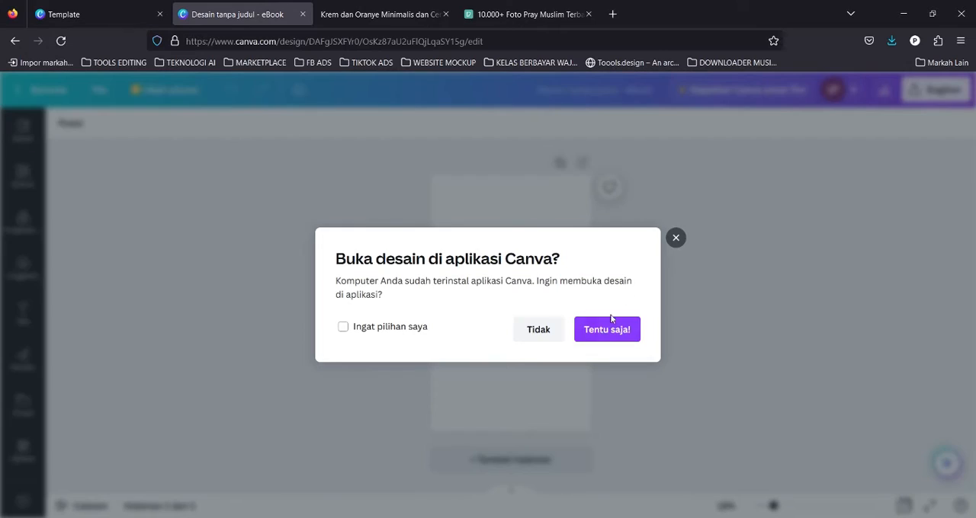
click(535, 329)
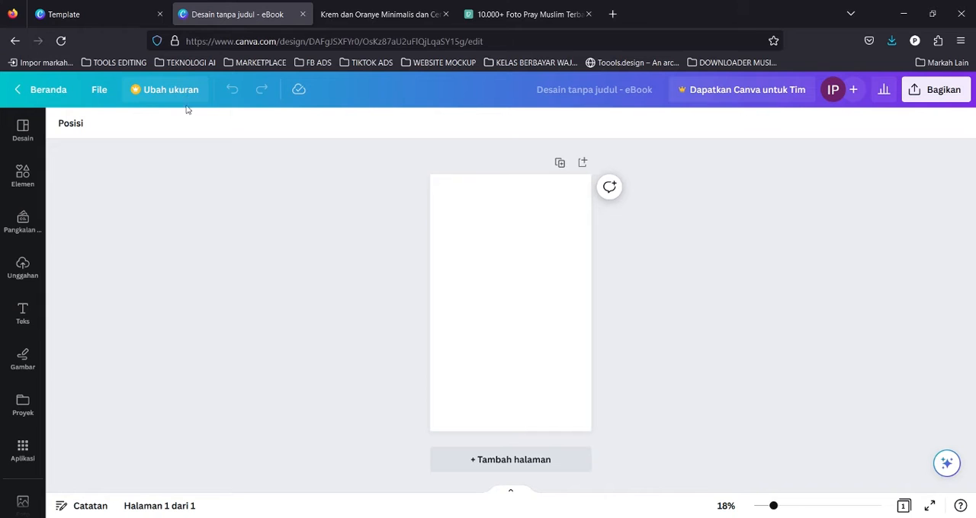
Review the slide listing supporting websites for free images and icons.
click(410, 5)
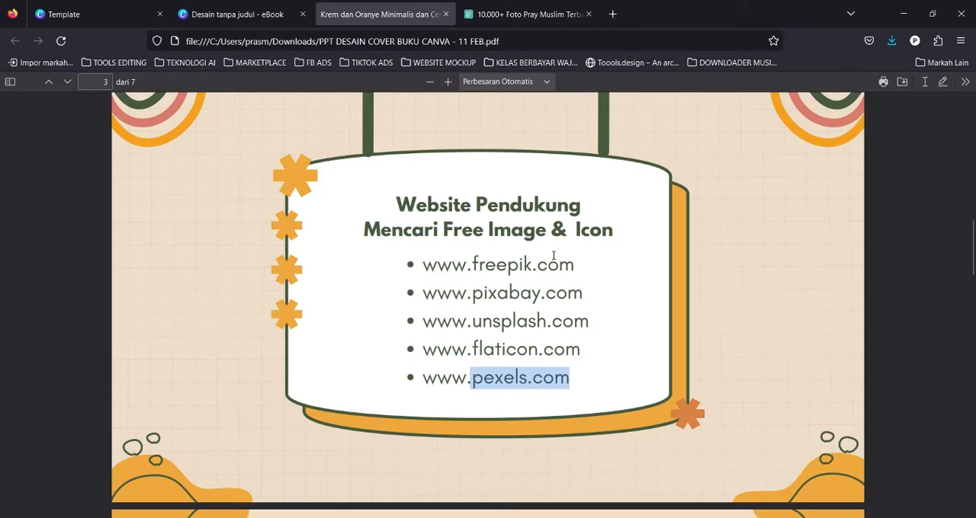
scroll(575, 288, down, 10)
scroll(575, 293, up, 5)
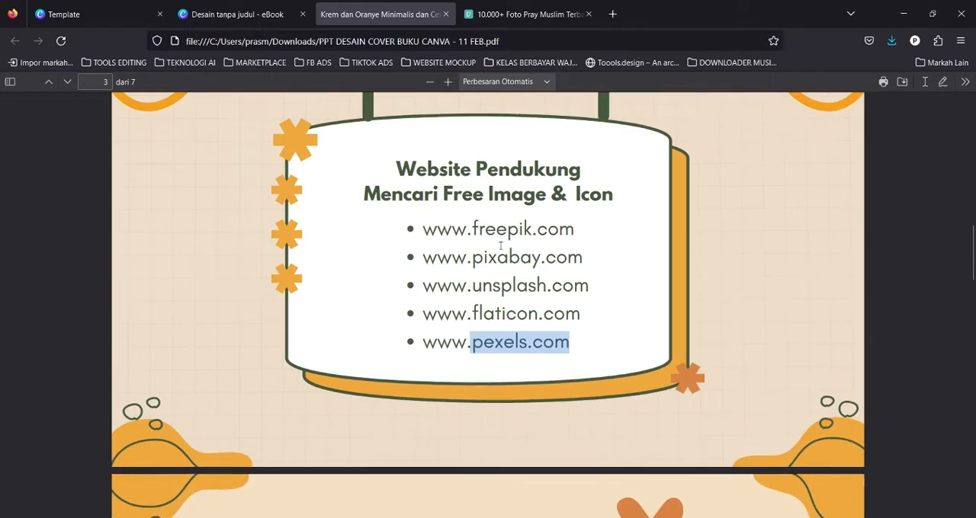
click(95, 14)
click(298, 4)
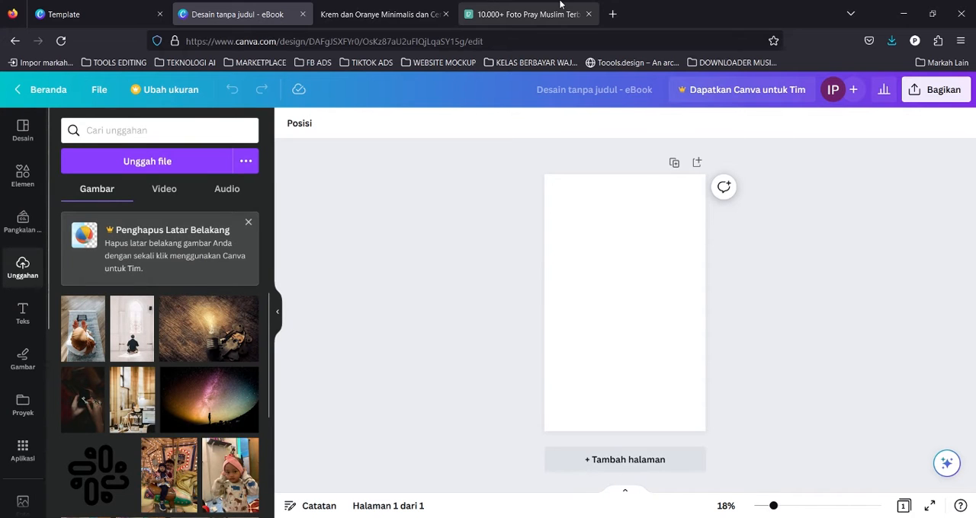
click(497, 10)
click(261, 7)
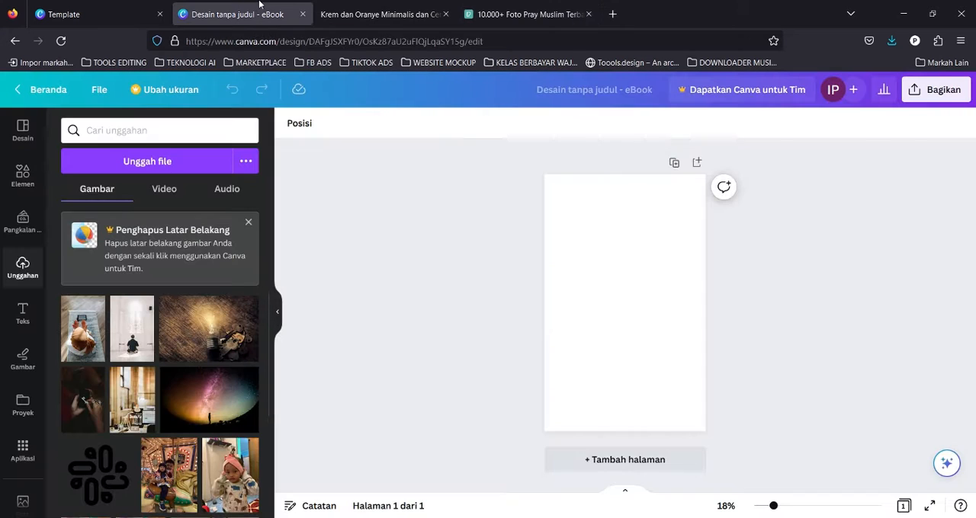
click(132, 343)
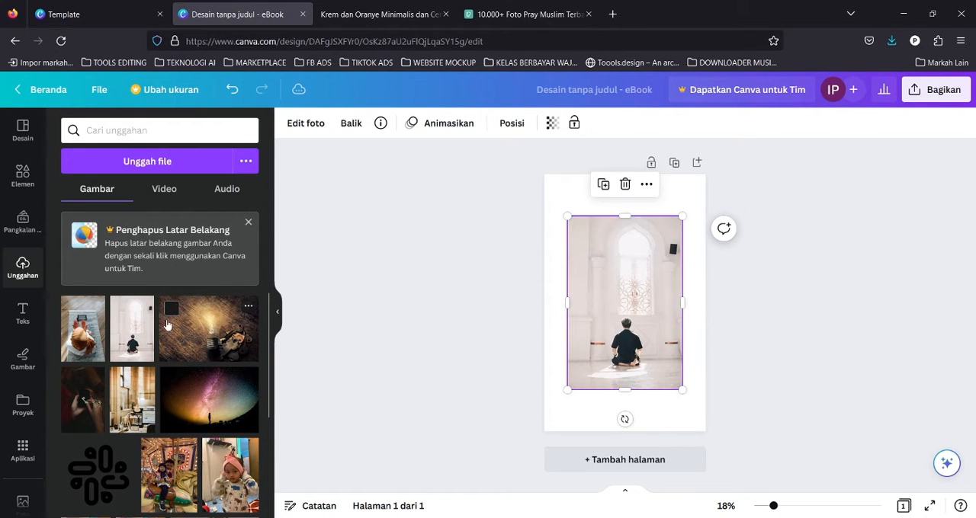
key(ctrl+z)
drag(145, 335, 126, 324)
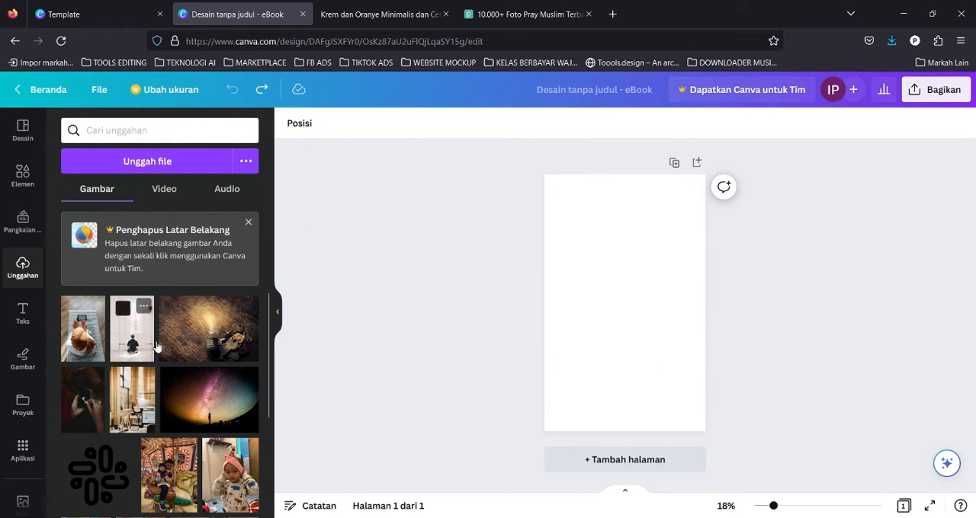
click(131, 328)
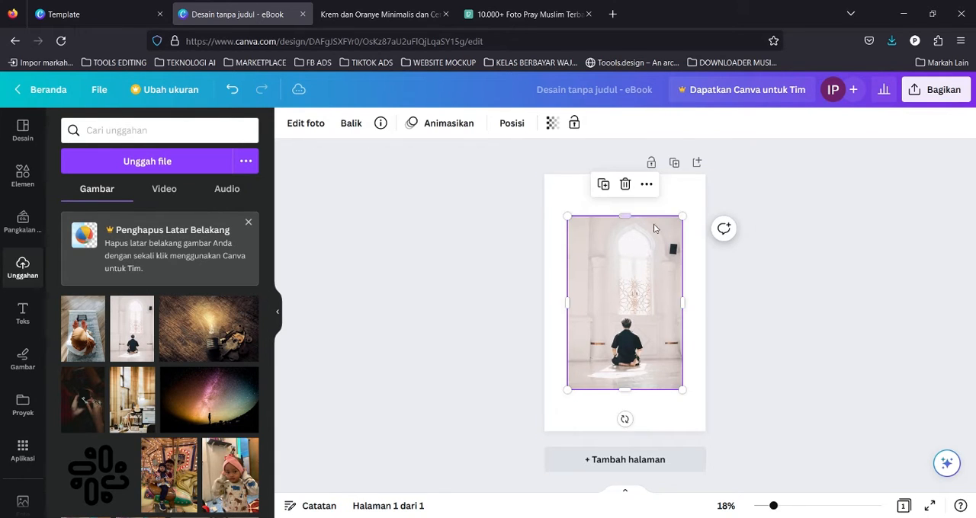
click(625, 184)
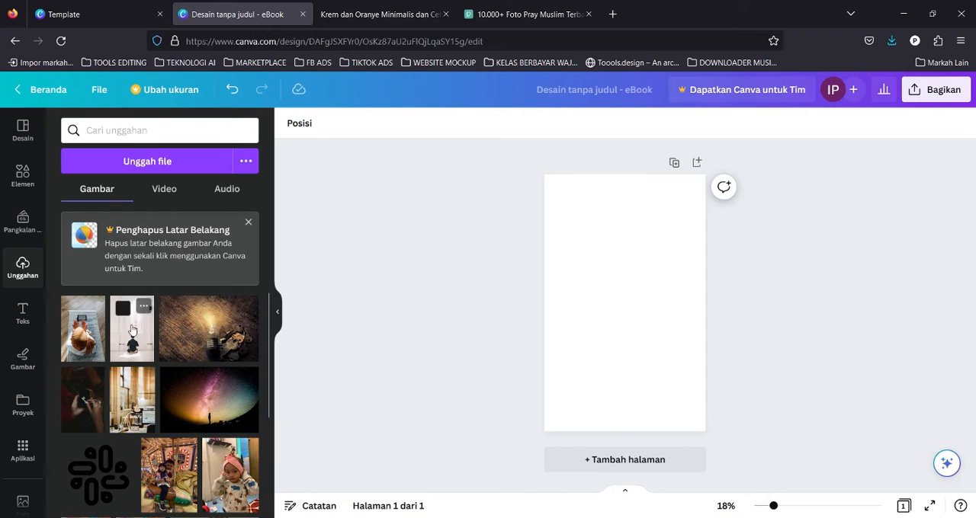
Place the uploaded photo of a man praying in a white mosque as the full-page background.
drag(122, 312, 553, 253)
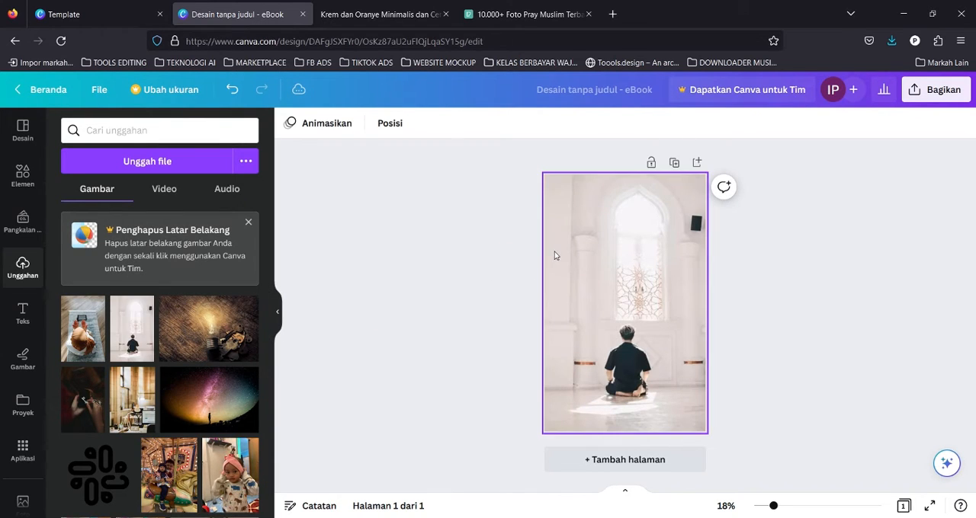
click(551, 308)
click(732, 272)
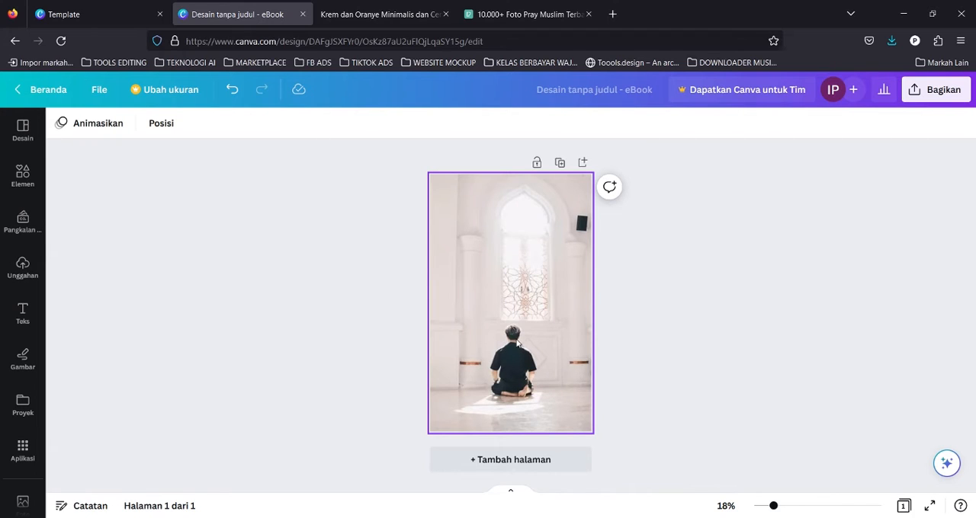
Enlarge and reposition the background photo inside its frame so the praying man and window fill the cover more closely.
click(545, 298)
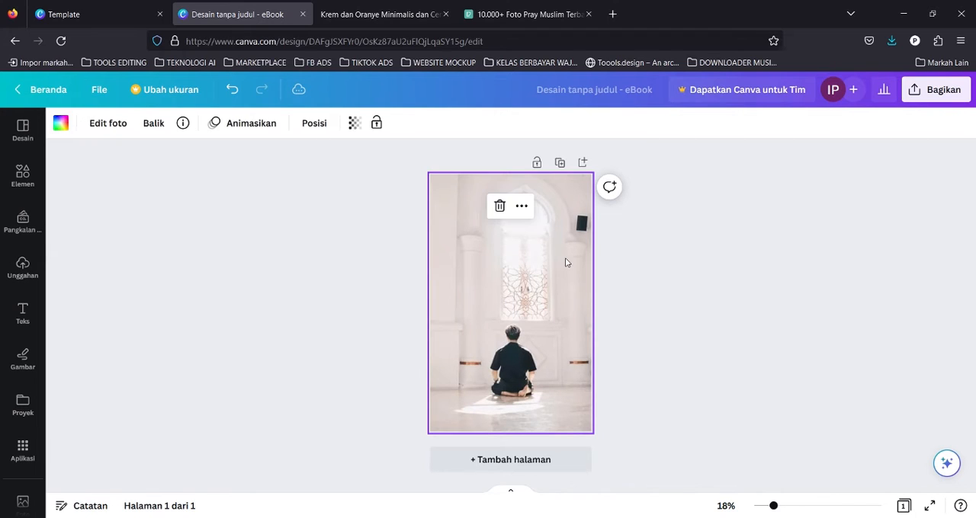
double_click(531, 292)
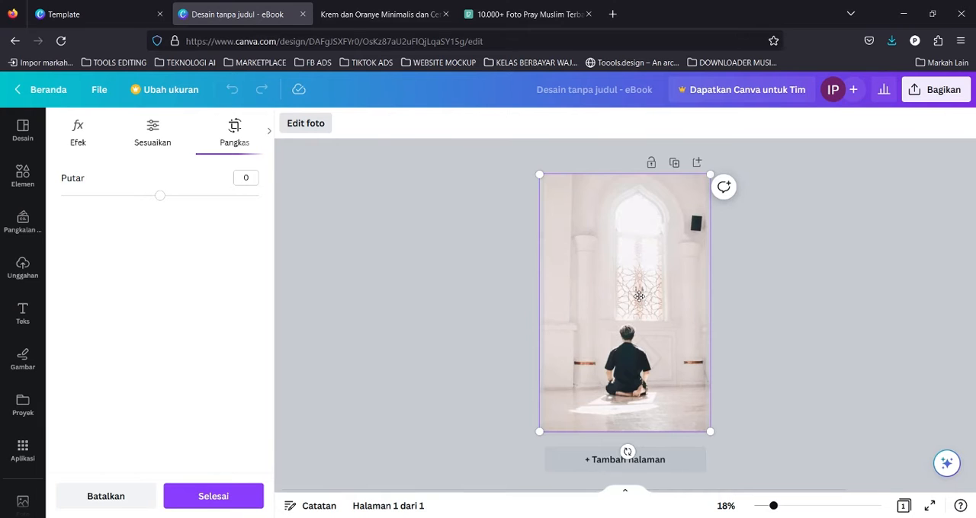
drag(710, 431, 793, 459)
drag(678, 356, 658, 320)
drag(735, 455, 759, 488)
drag(721, 433, 714, 394)
drag(748, 455, 765, 464)
drag(708, 436, 702, 420)
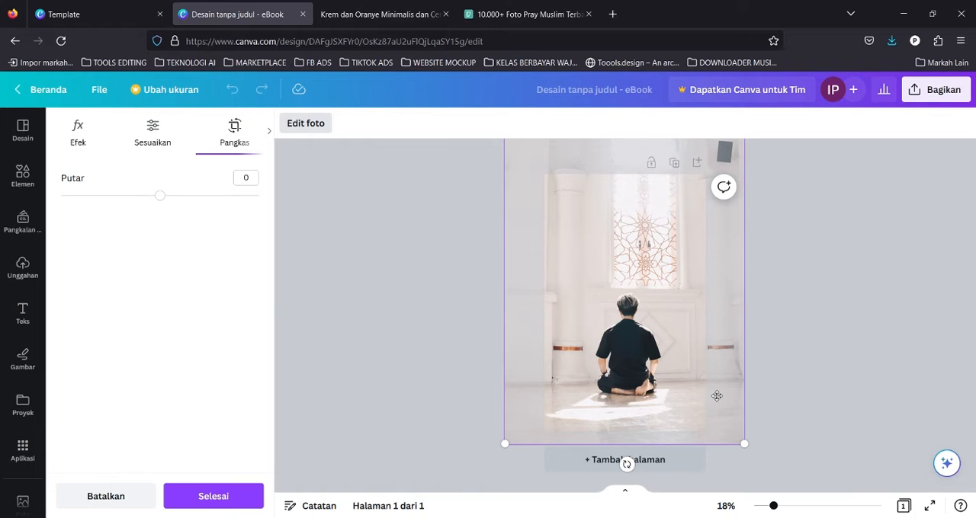
drag(749, 453, 699, 377)
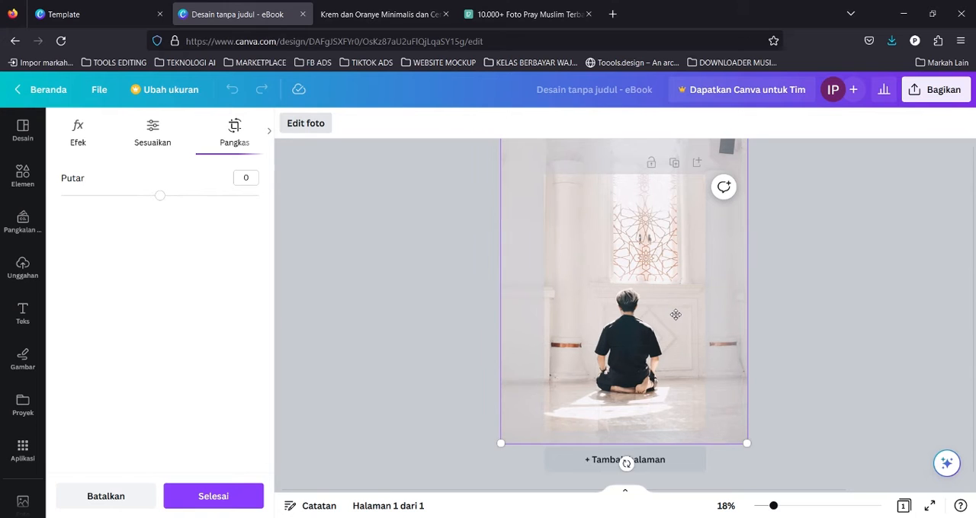
drag(674, 314, 673, 326)
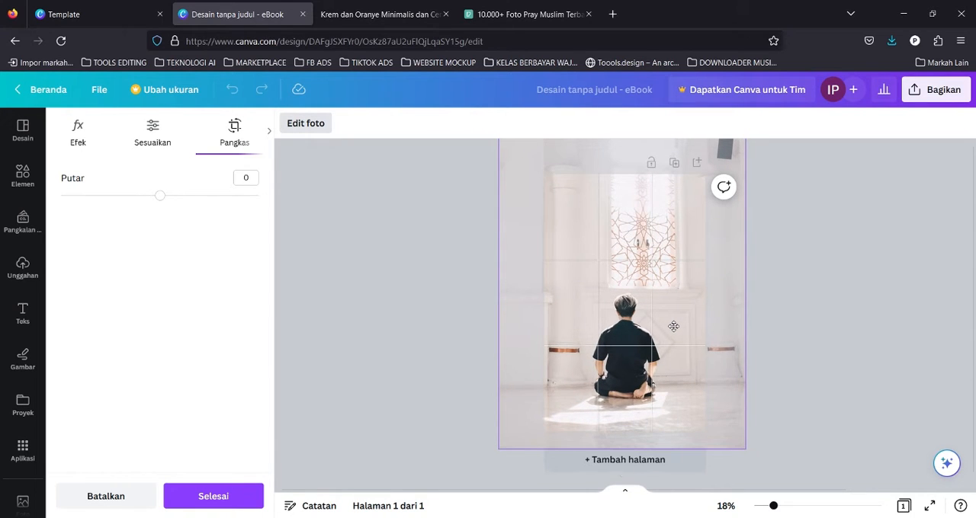
mouse_move(674, 326)
mouse_down()
mouse_move(677, 313)
mouse_move(665, 313)
mouse_up()
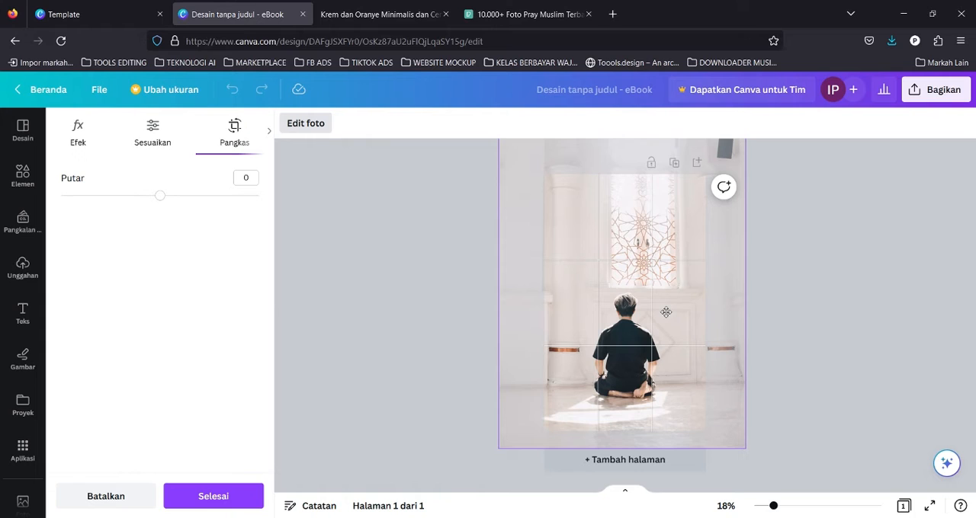
drag(666, 313, 667, 312)
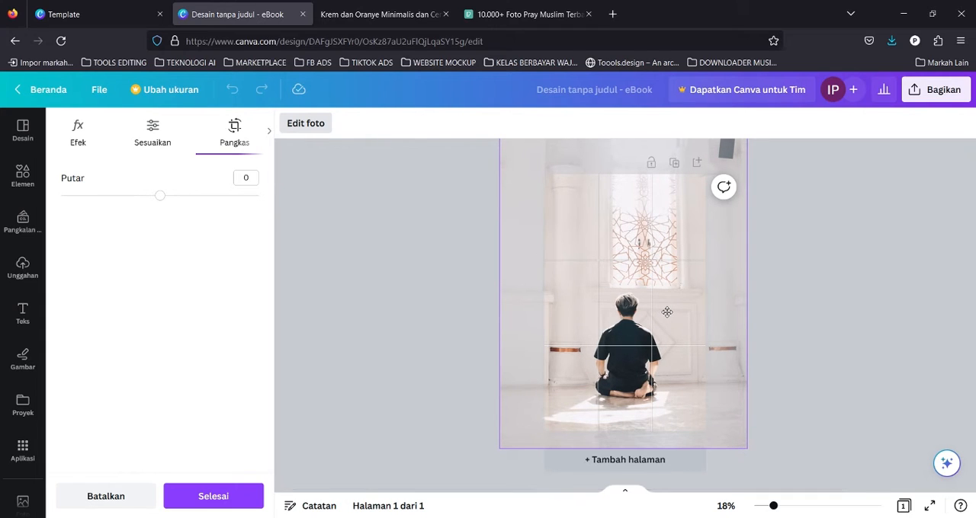
drag(667, 312, 666, 313)
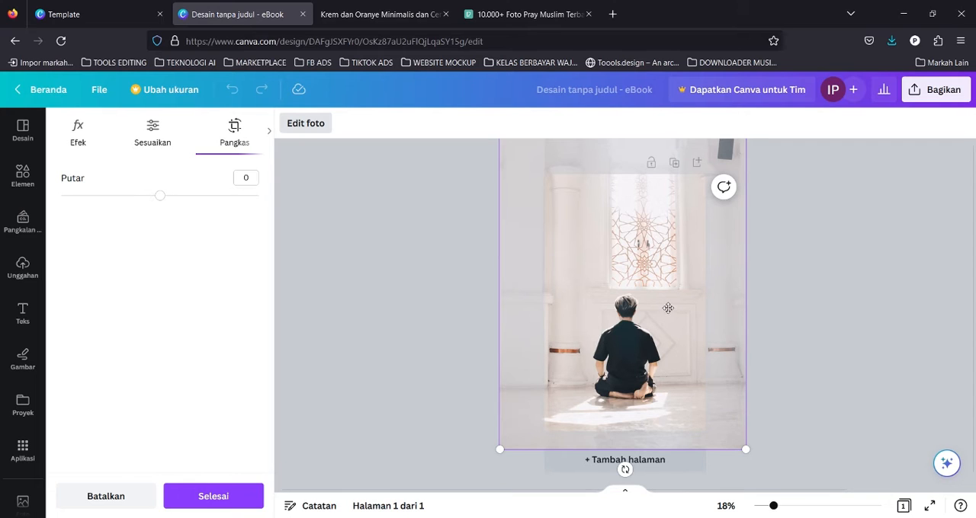
drag(662, 307, 656, 307)
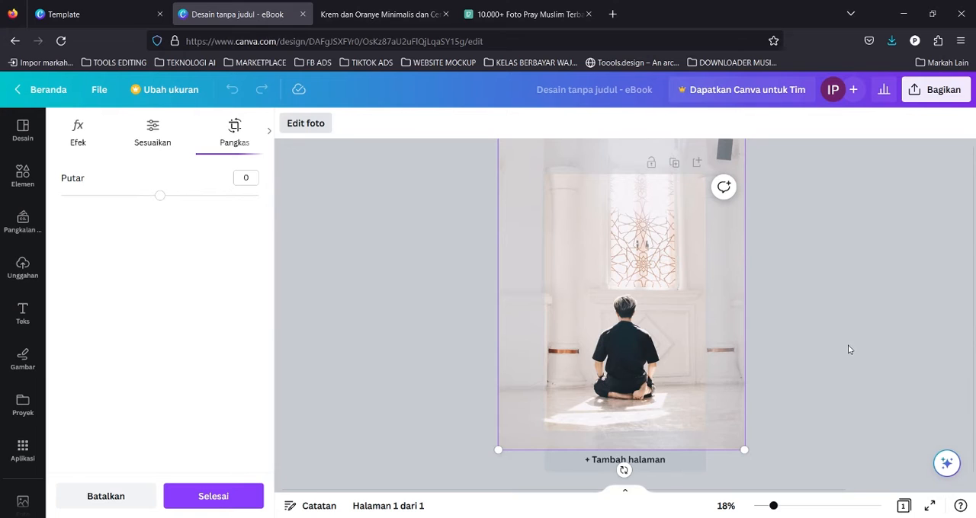
click(788, 343)
click(410, 236)
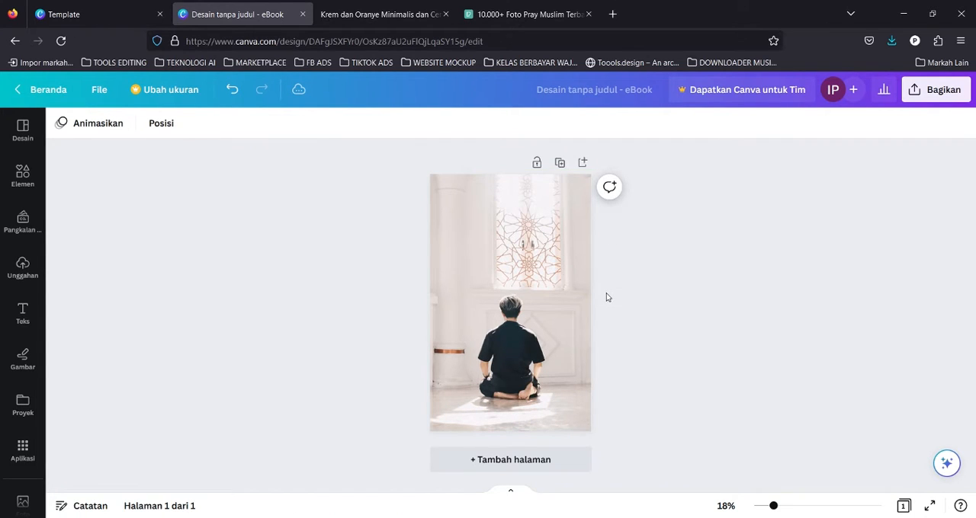
key(ctrl+z)
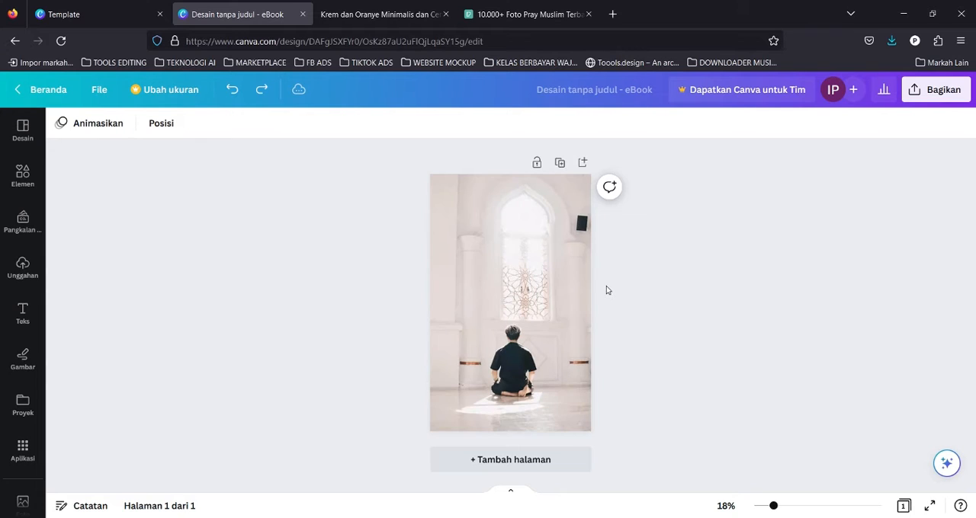
click(261, 89)
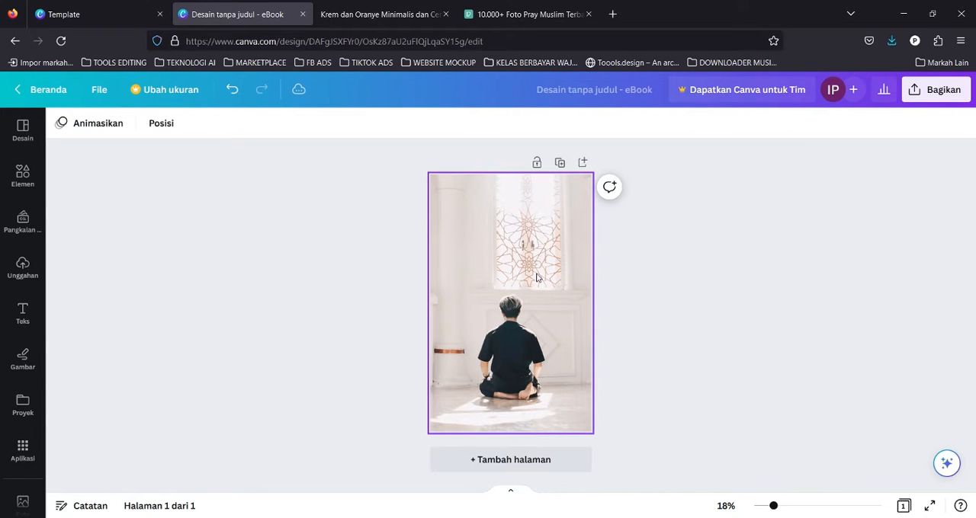
Add a text box near the top of the cover and replace its text with "Sajadah".
key(t)
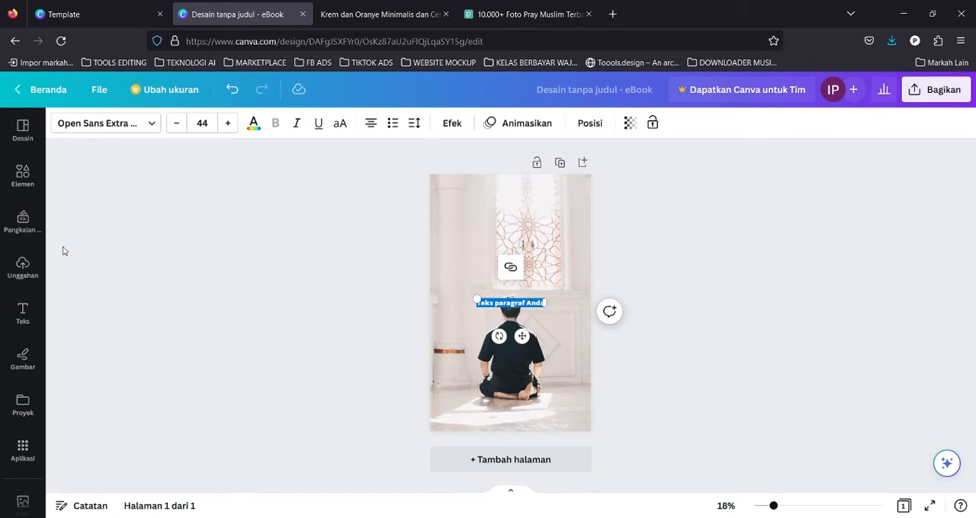
click(30, 310)
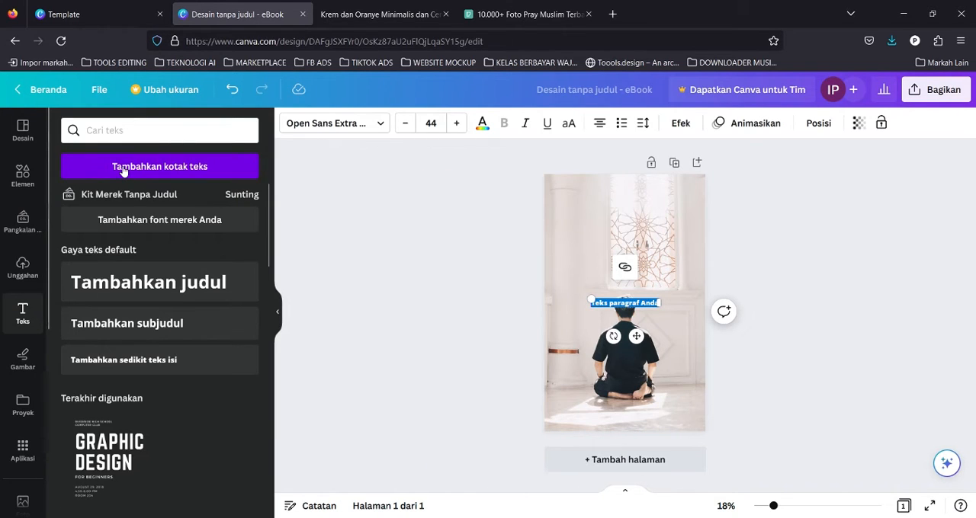
click(278, 312)
drag(537, 304, 538, 233)
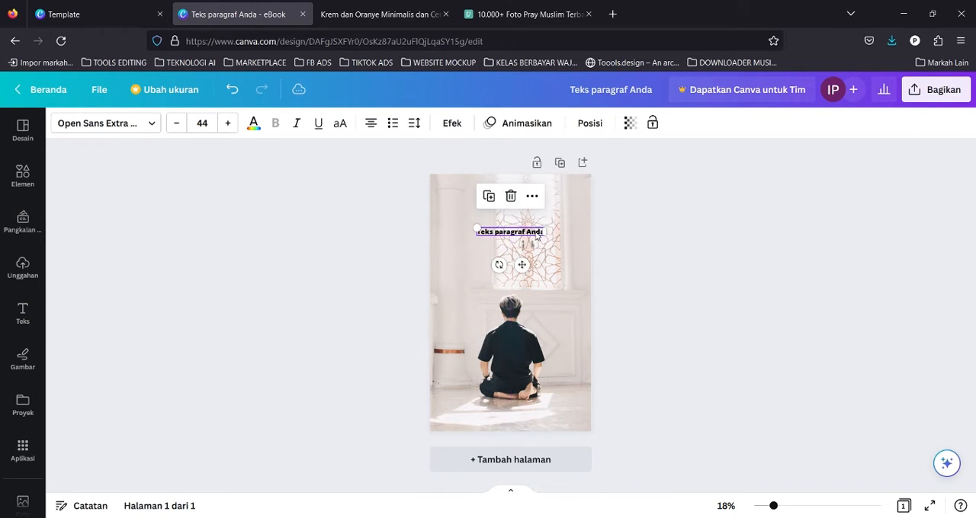
double_click(538, 233)
key(ctrl+a)
text(Sajadah)
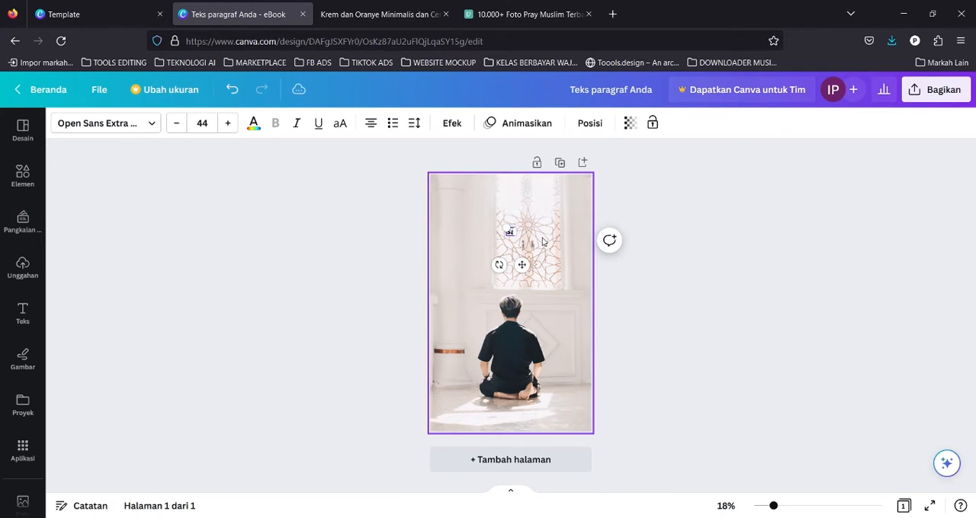
click(663, 233)
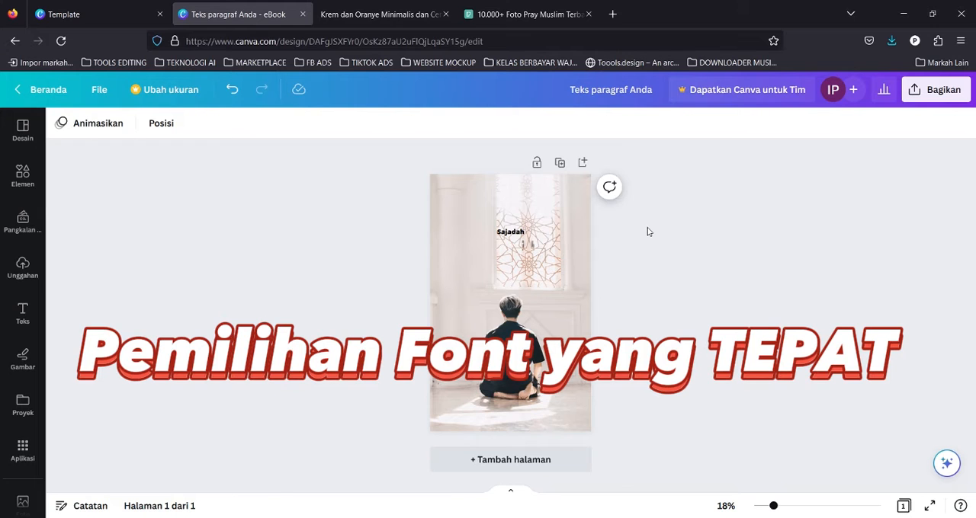
Review the slide tip about choosing the right font in the presentation PDF.
key(ctrl+Tab)
scroll(527, 326, down, 5)
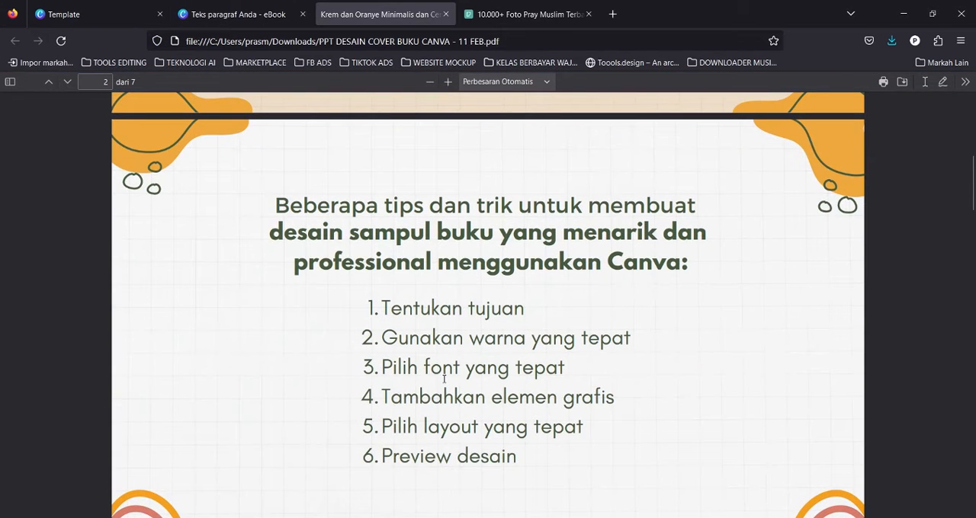
drag(435, 380, 570, 369)
click(421, 372)
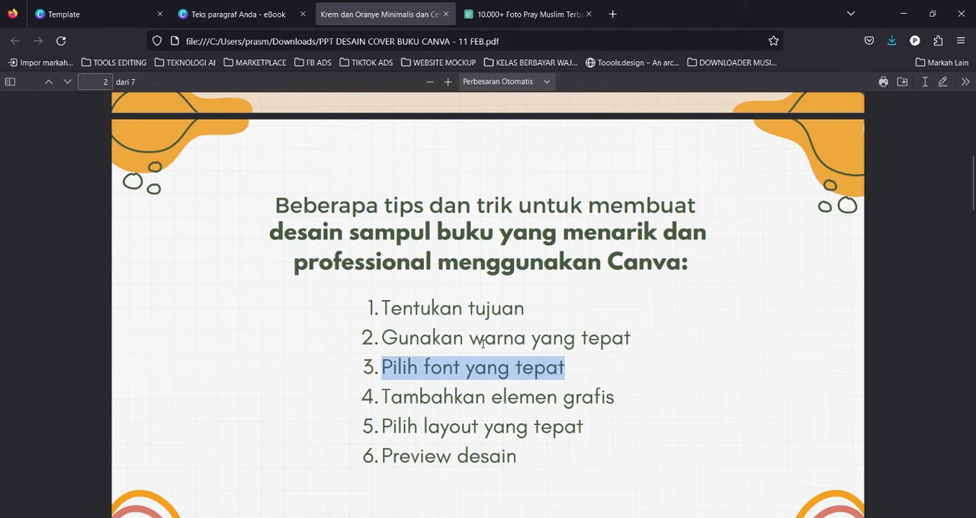
key(ctrl+shift+Tab)
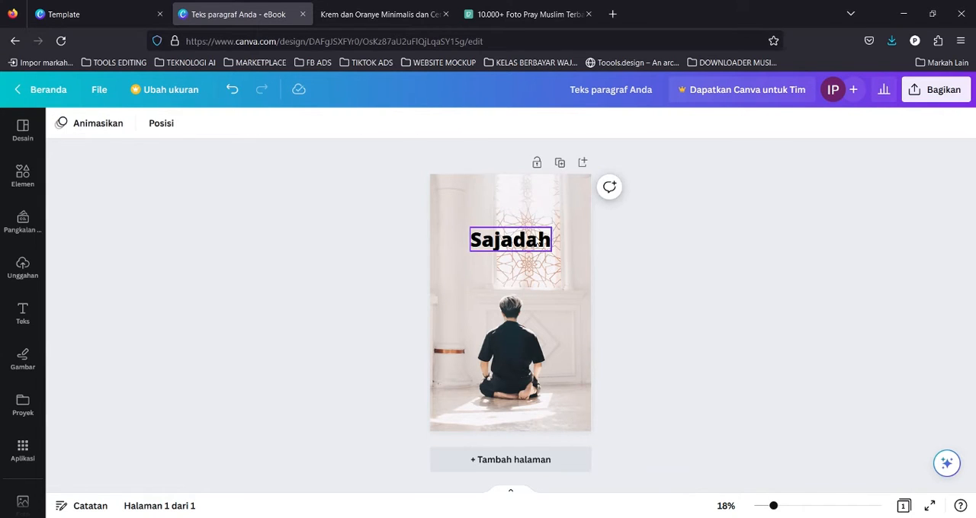
Change the "Sajadah" title's font to Muli Black and browse the text effect styles.
click(122, 129)
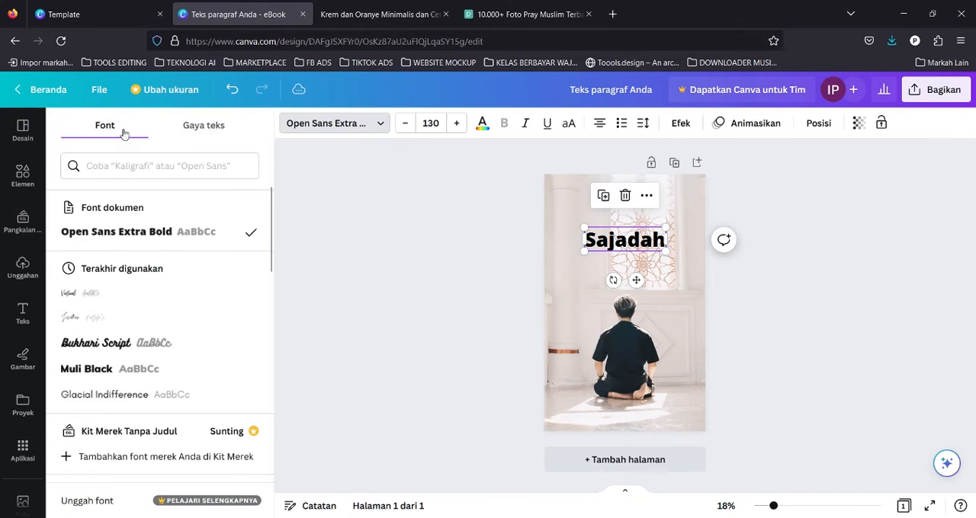
click(103, 371)
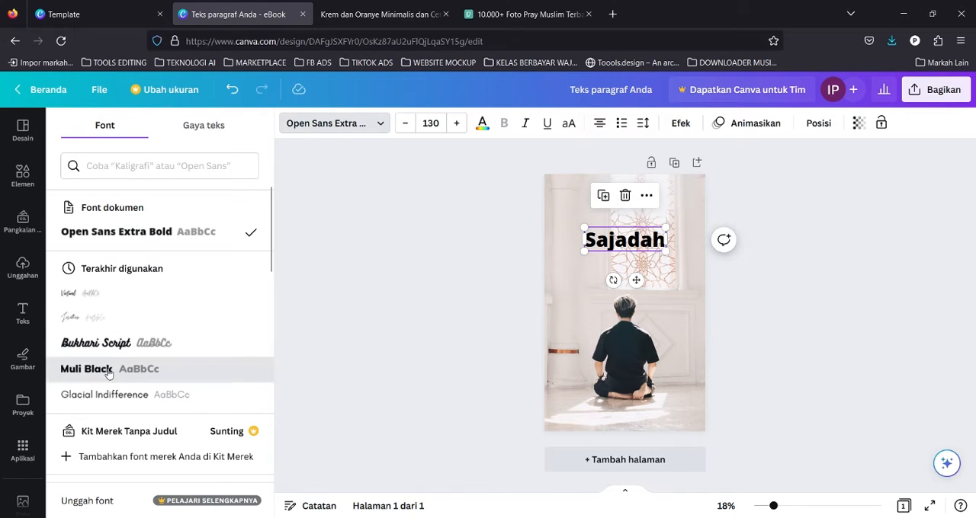
click(625, 244)
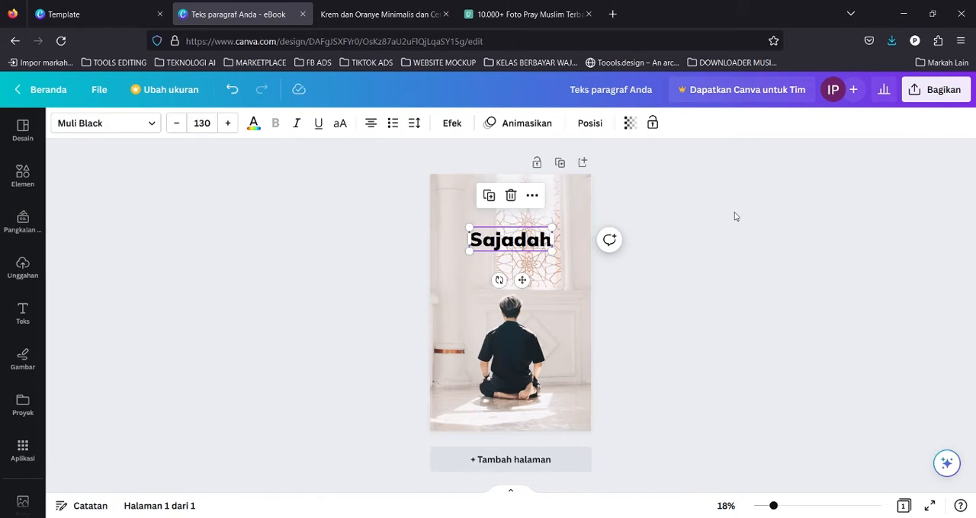
click(126, 131)
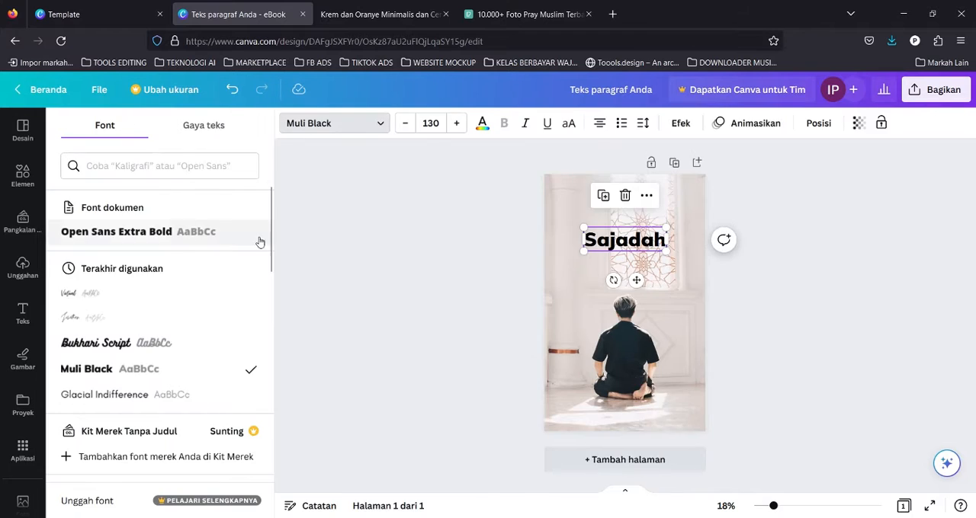
click(492, 243)
click(497, 242)
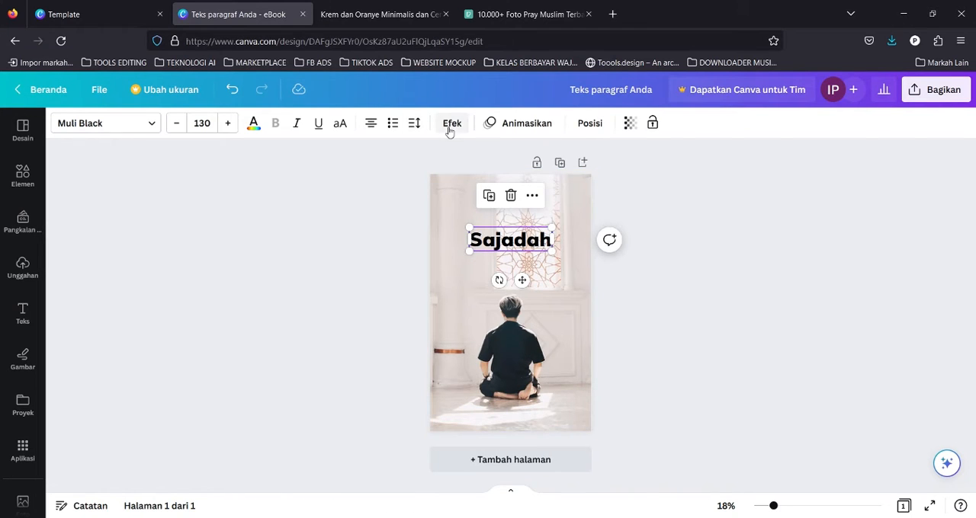
click(449, 124)
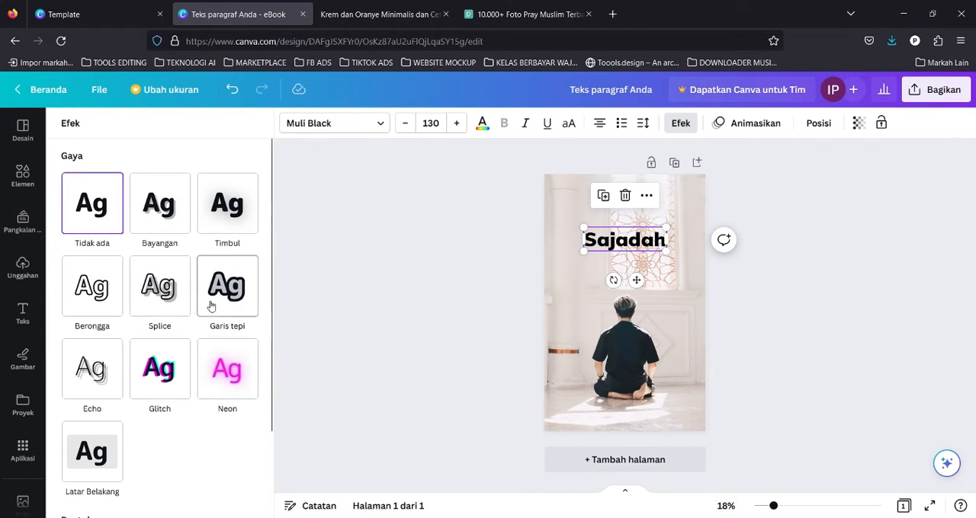
click(386, 191)
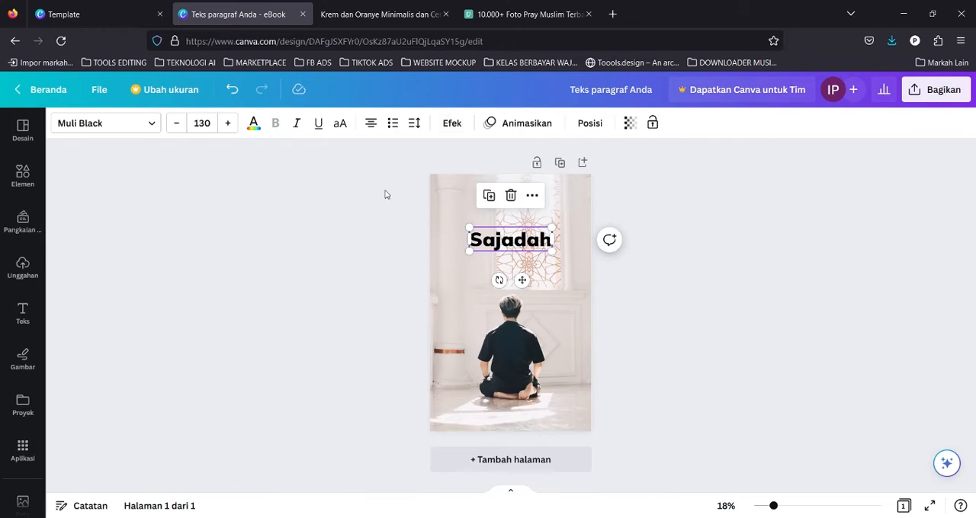
Try recolouring the title with a custom dark red #963B3B and then the photo's brown tone.
click(258, 124)
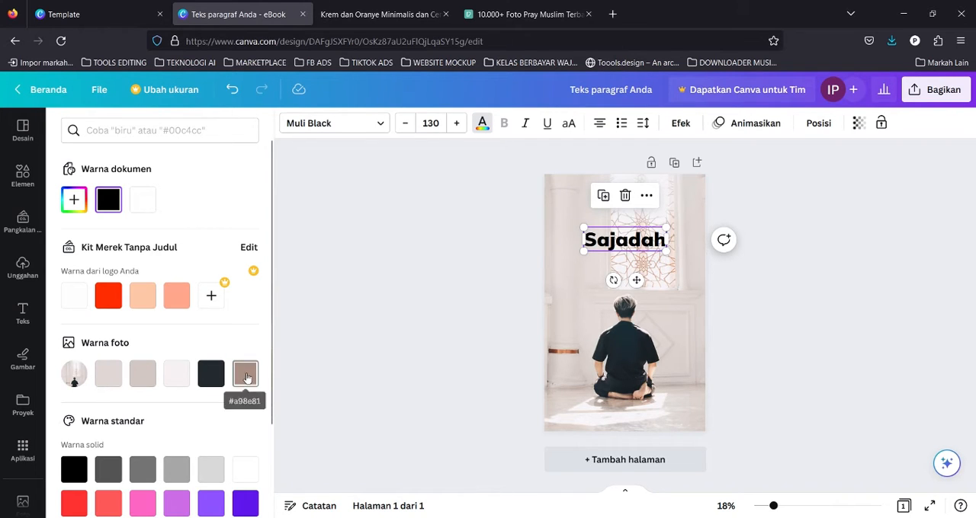
scroll(236, 396, down, 2)
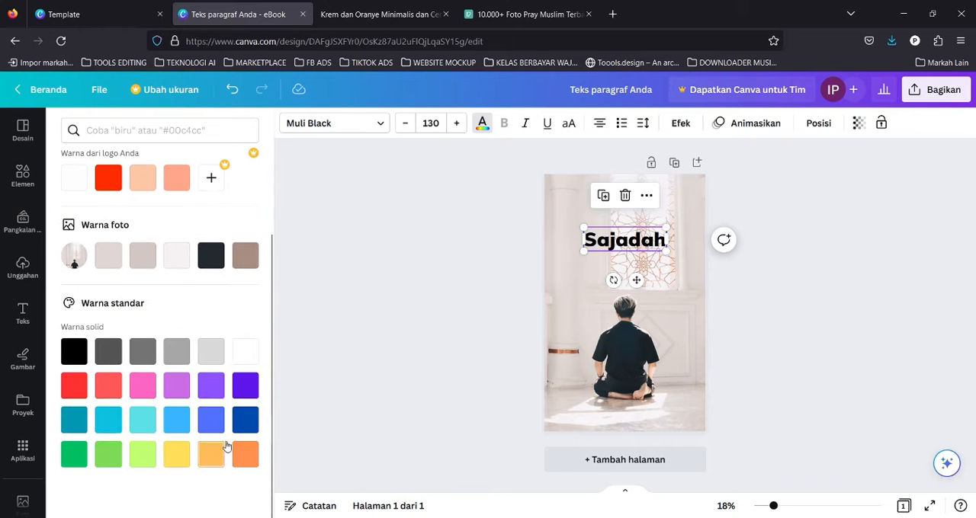
scroll(229, 366, up, 2)
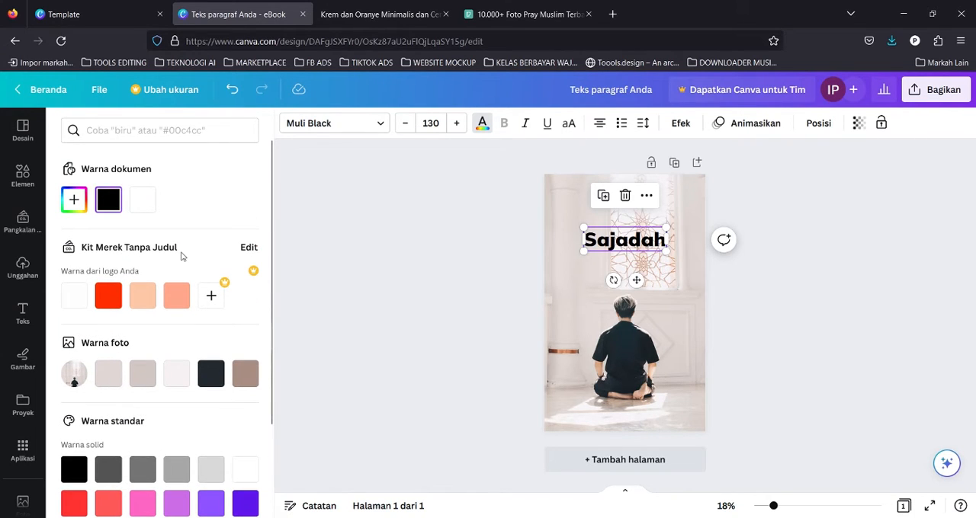
click(74, 200)
mouse_move(197, 256)
mouse_down()
mouse_move(246, 232)
mouse_move(259, 252)
mouse_move(180, 256)
mouse_up()
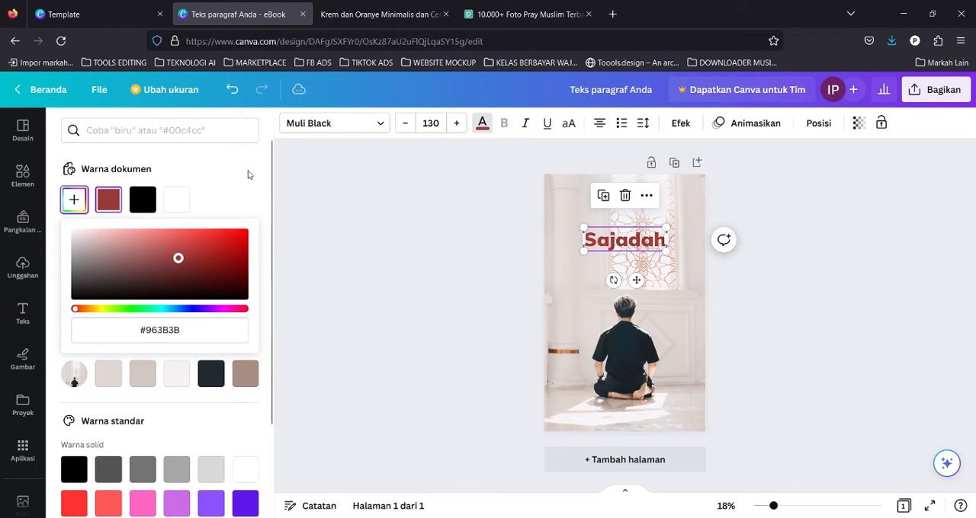
click(247, 171)
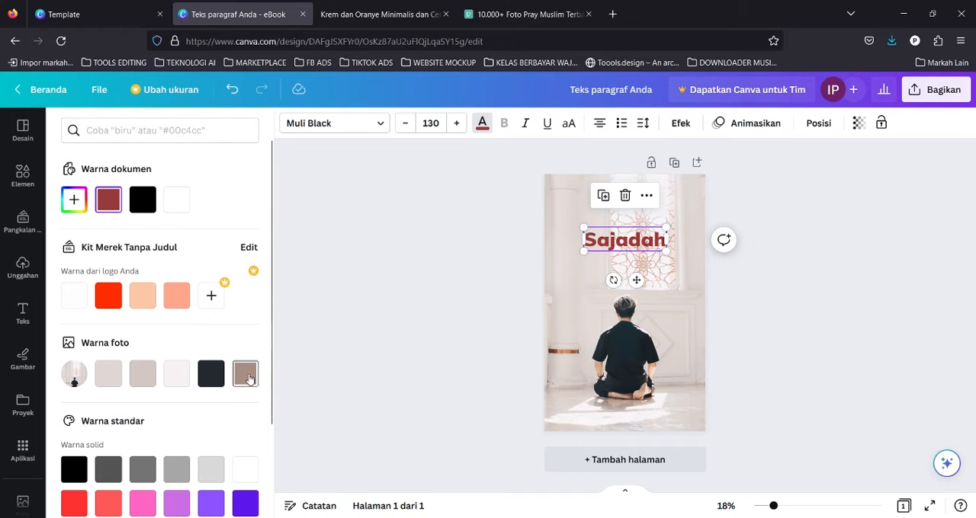
click(245, 373)
click(176, 295)
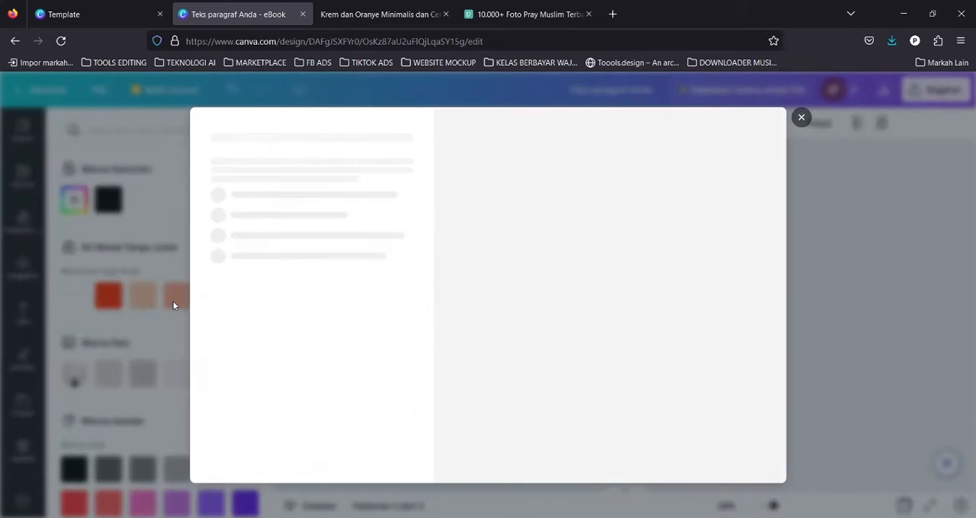
key(Escape)
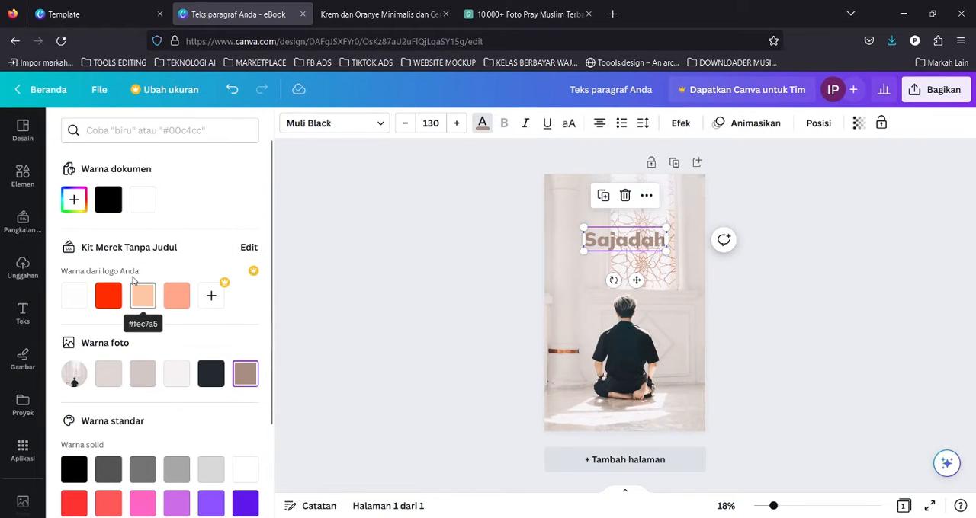
Set the title's text colour to the custom orange #FF5300.
click(74, 200)
text(#FF5300)
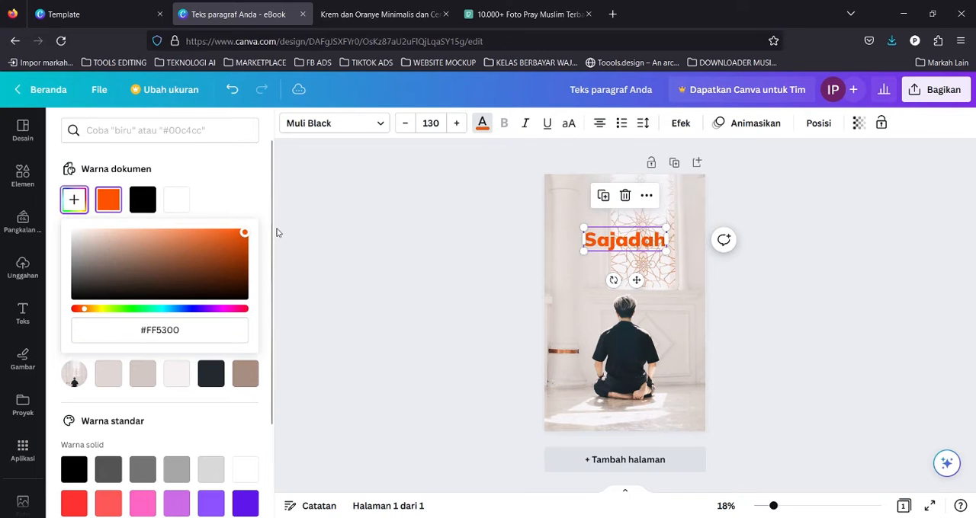
Recolour the "Sajadah" title to a dark brown using the colour picker.
mouse_move(232, 288)
mouse_down()
mouse_move(237, 277)
mouse_move(226, 276)
mouse_up()
click(341, 231)
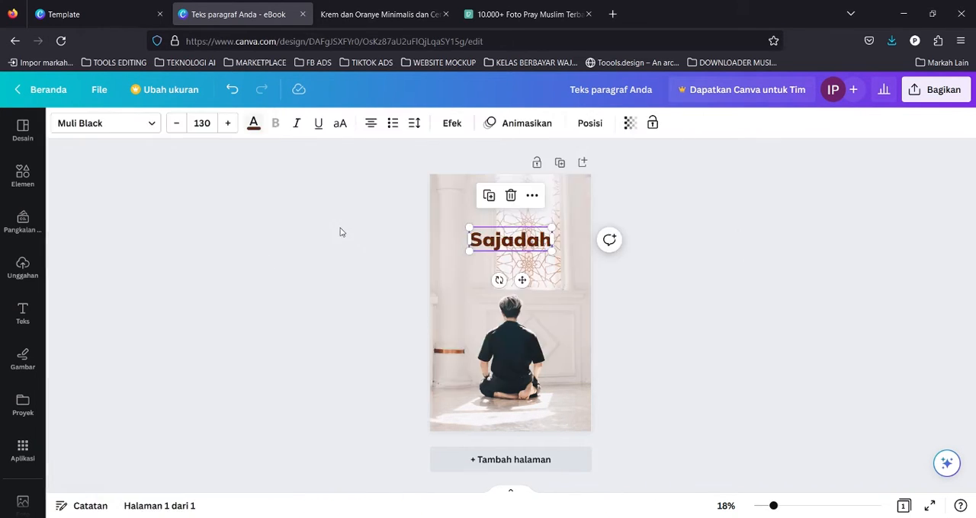
Apply the Garis tepi outline effect to the title with thickness 73 and a white outline colour.
click(452, 124)
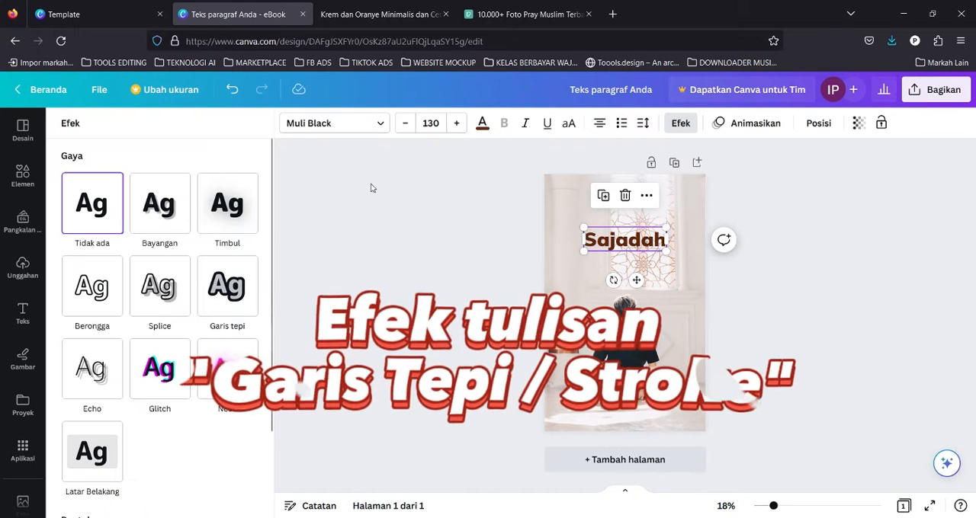
click(398, 242)
click(254, 124)
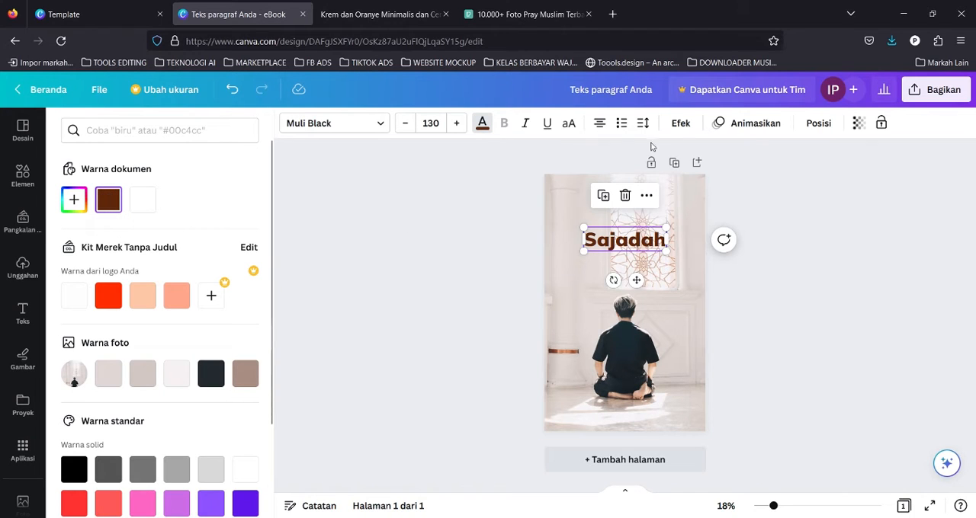
click(685, 123)
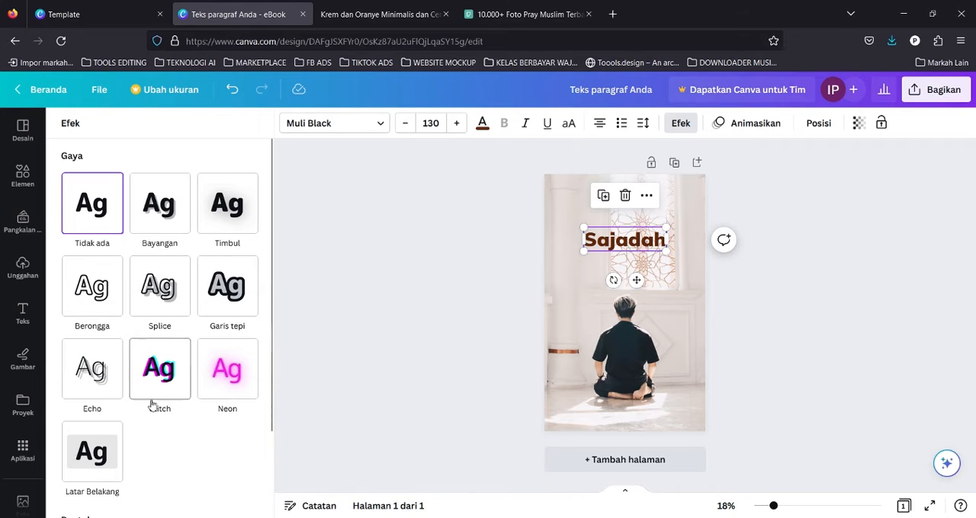
click(233, 289)
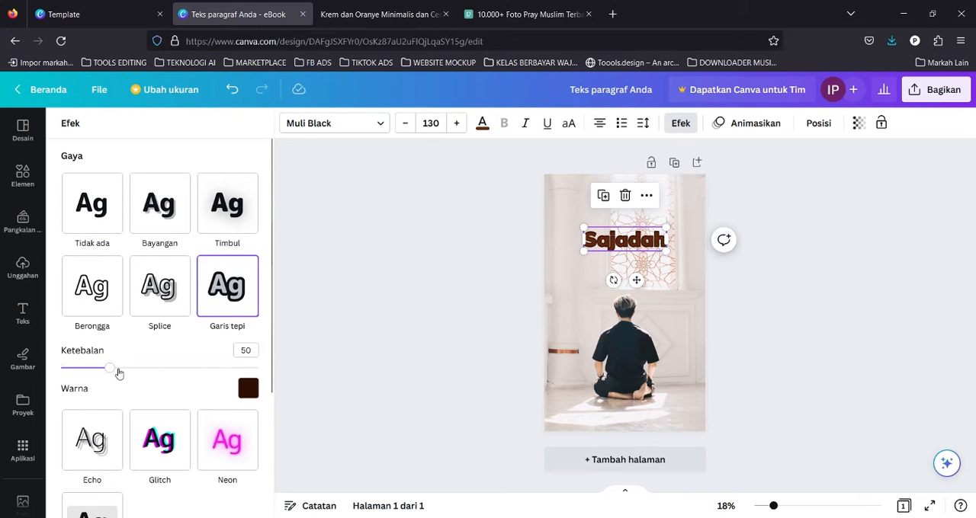
drag(109, 370, 132, 368)
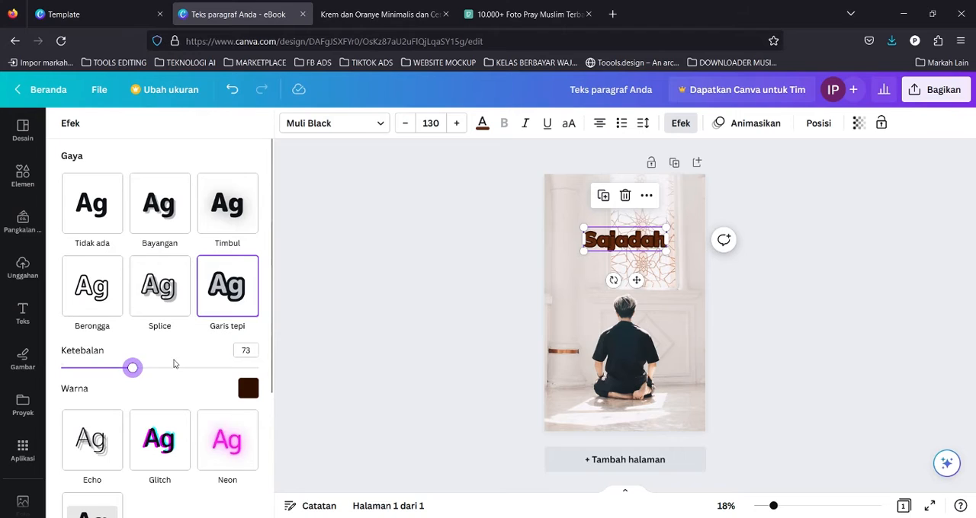
click(248, 389)
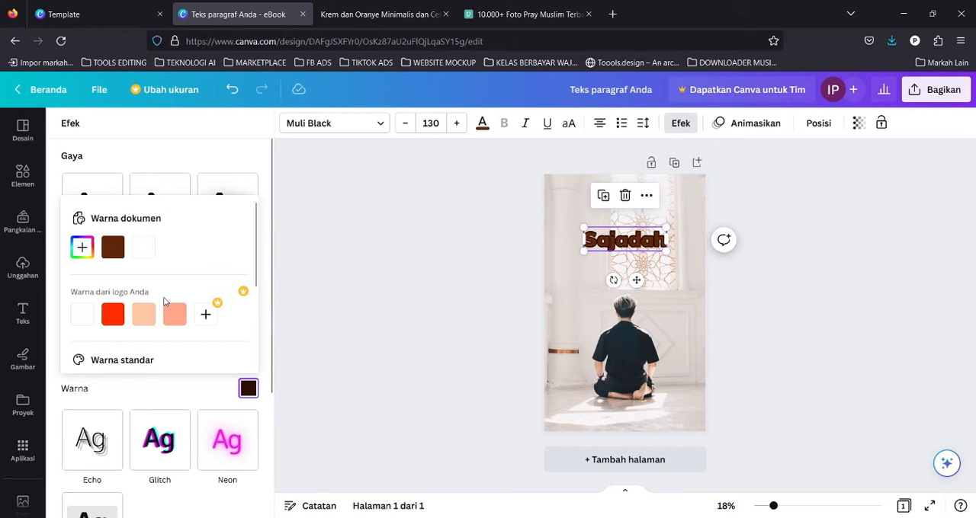
click(151, 254)
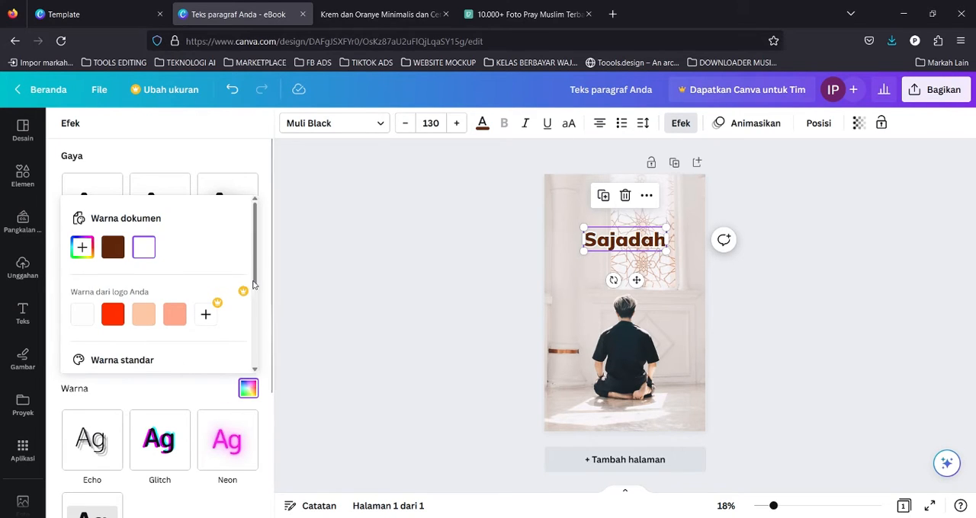
Reselect the title and increase its outline thickness to 90.
click(527, 256)
click(528, 254)
click(712, 204)
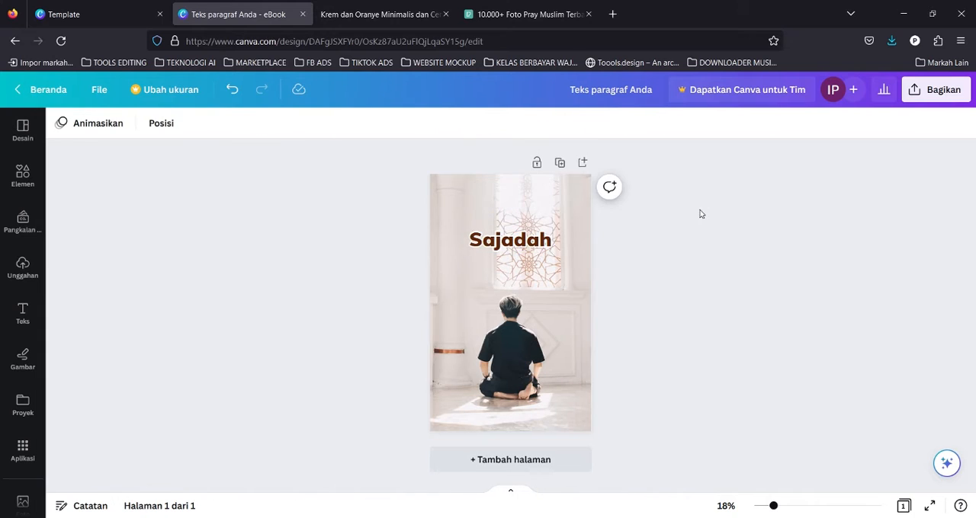
click(519, 240)
click(453, 122)
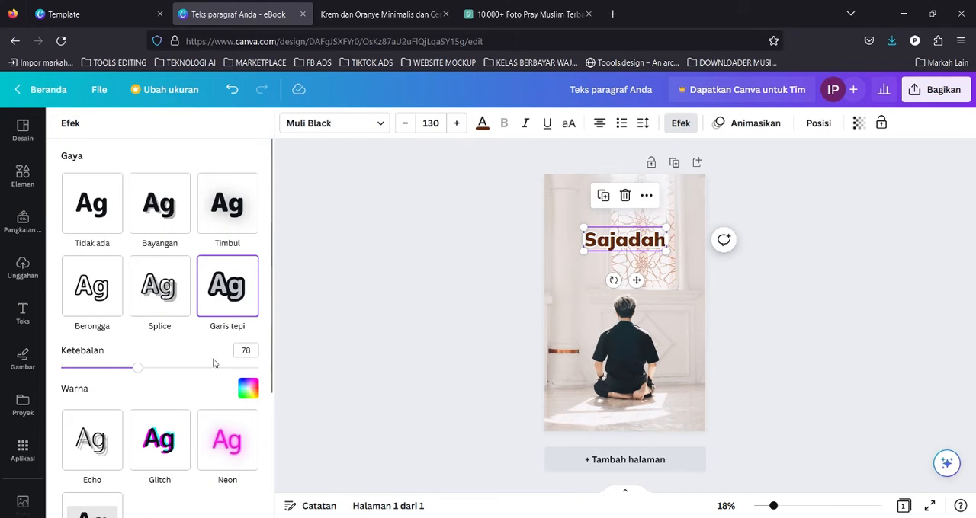
drag(139, 370, 154, 379)
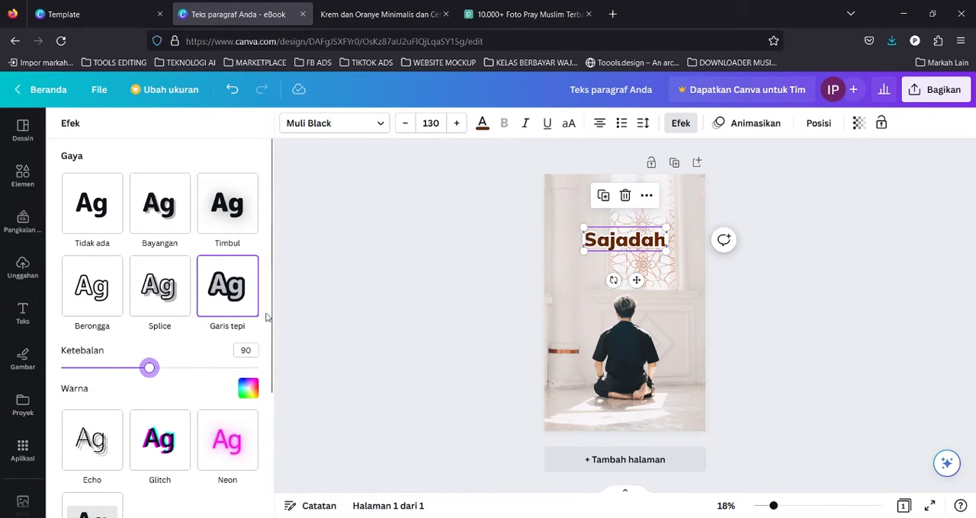
click(273, 317)
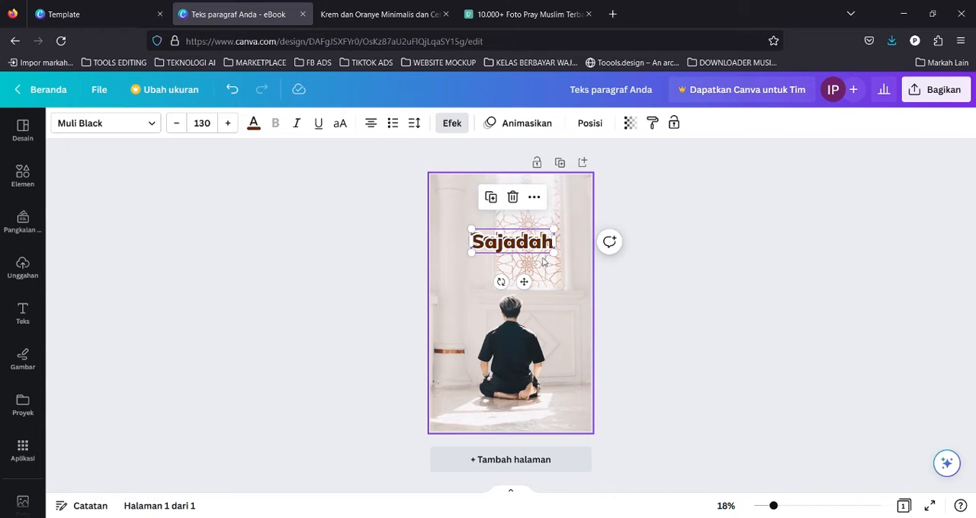
key(ctrl+d)
key(Delete)
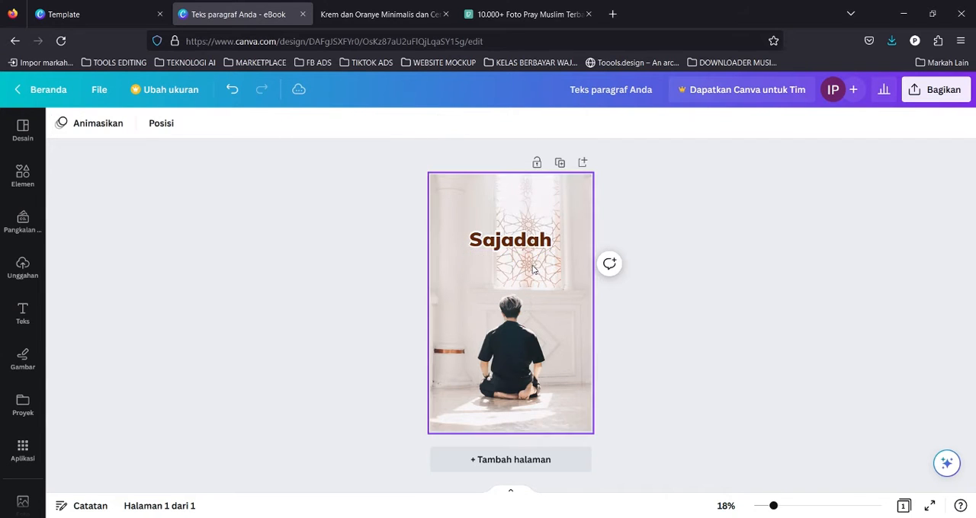
click(521, 246)
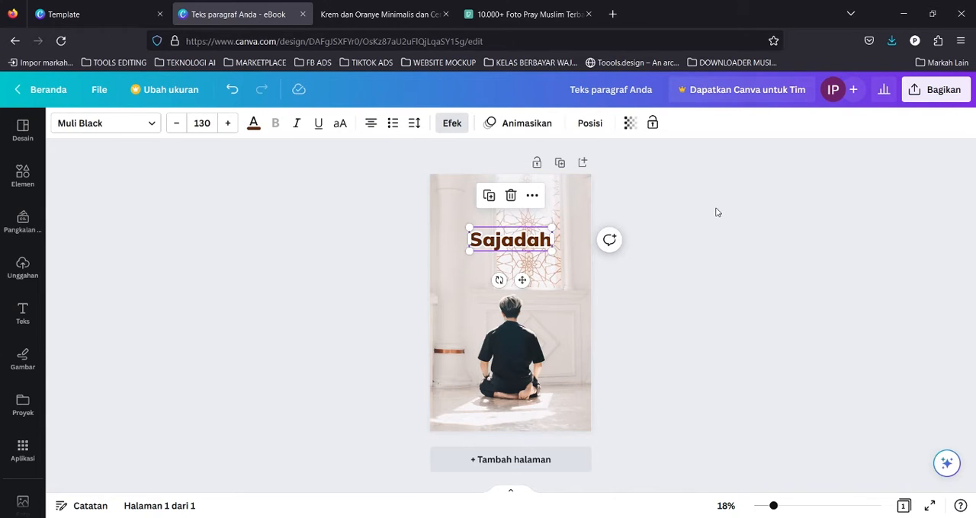
Switch the title's effect to none and back to Garis tepi, then undo the last change.
click(689, 217)
click(516, 239)
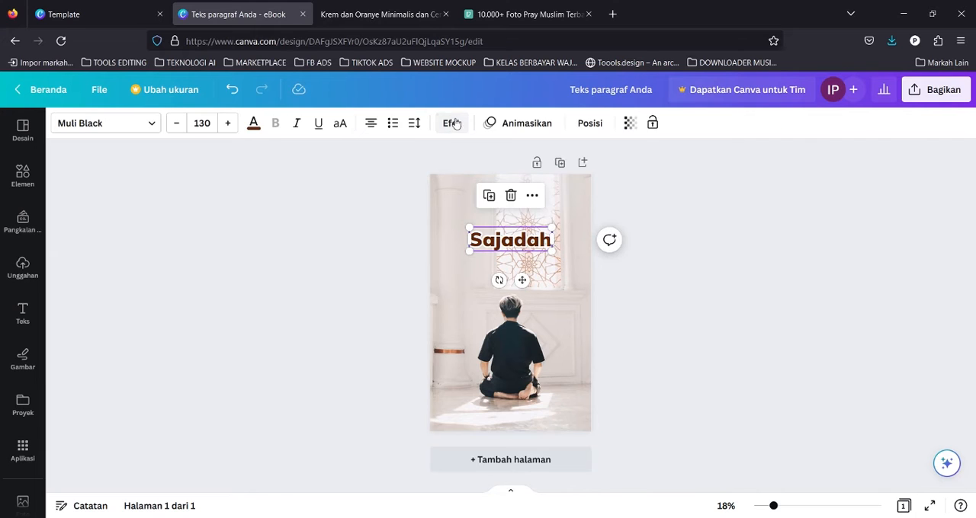
click(452, 122)
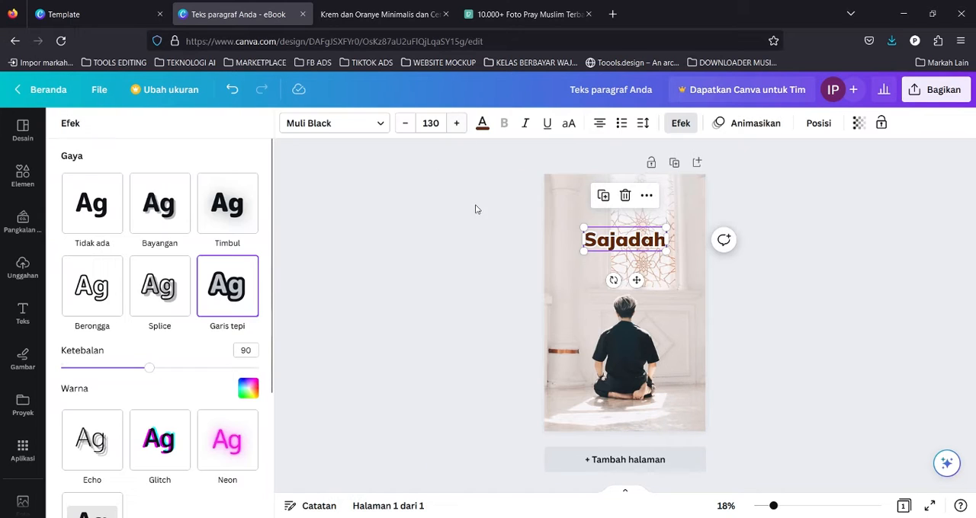
click(94, 212)
click(228, 286)
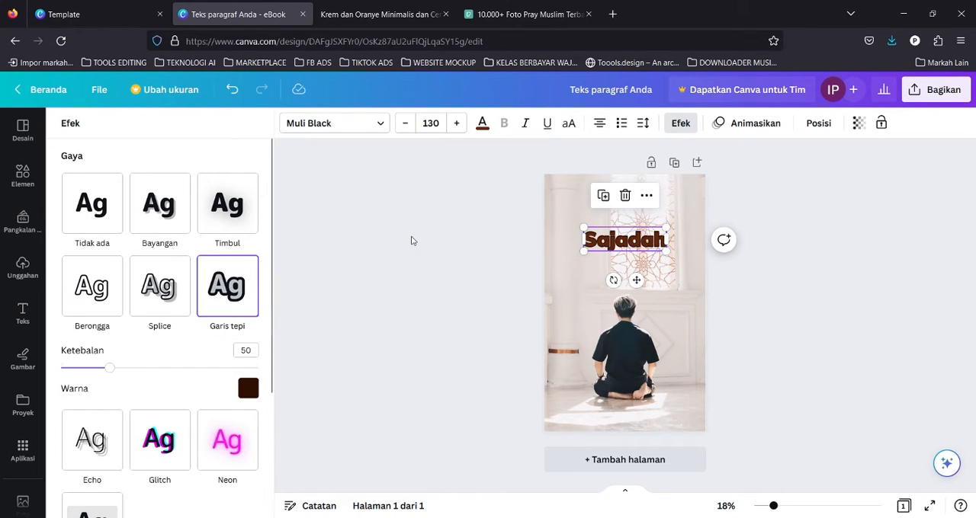
click(532, 230)
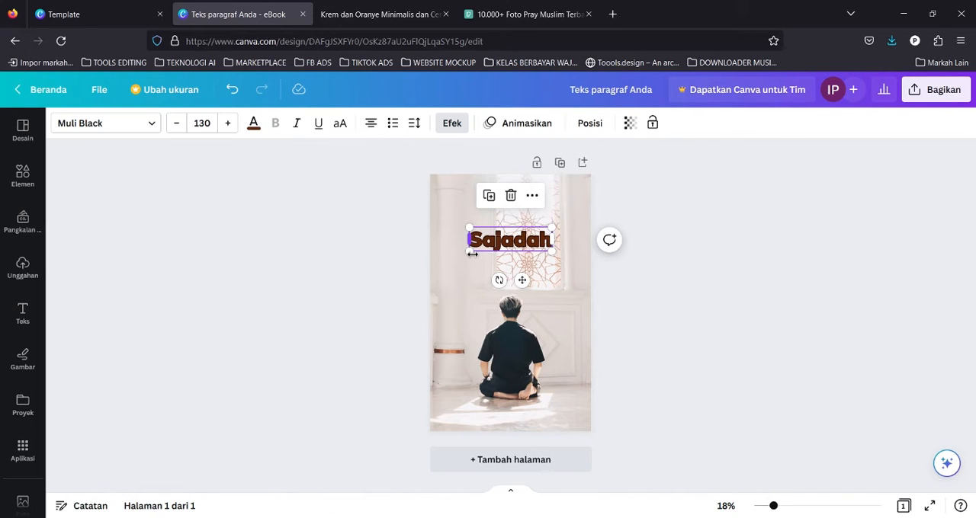
key(ctrl+z)
click(633, 232)
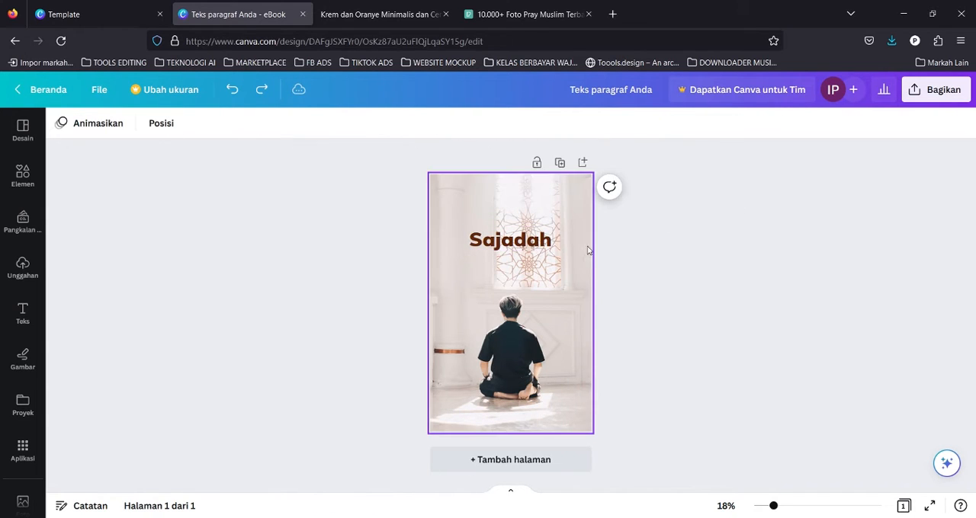
Copy the title and paste a duplicate on top of it.
click(542, 242)
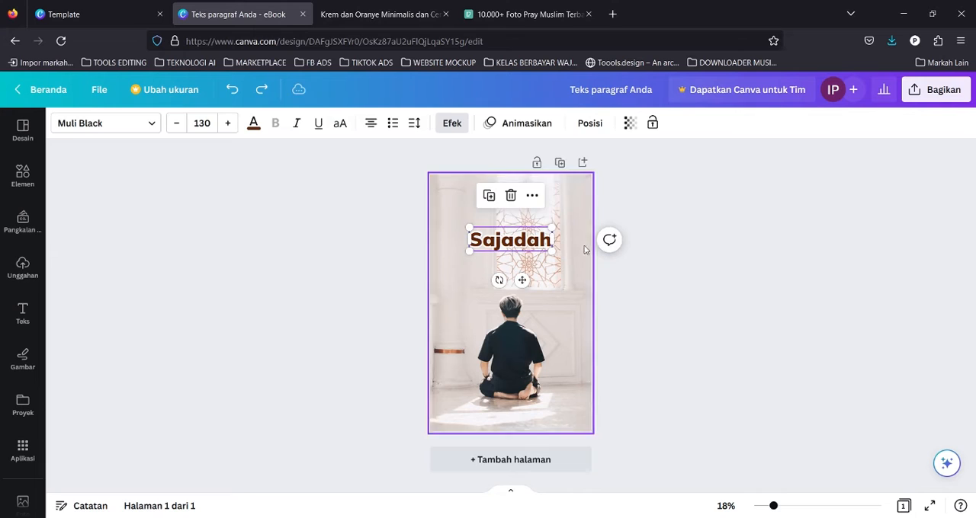
key(ctrl+c)
key(ctrl+v)
drag(535, 251, 533, 250)
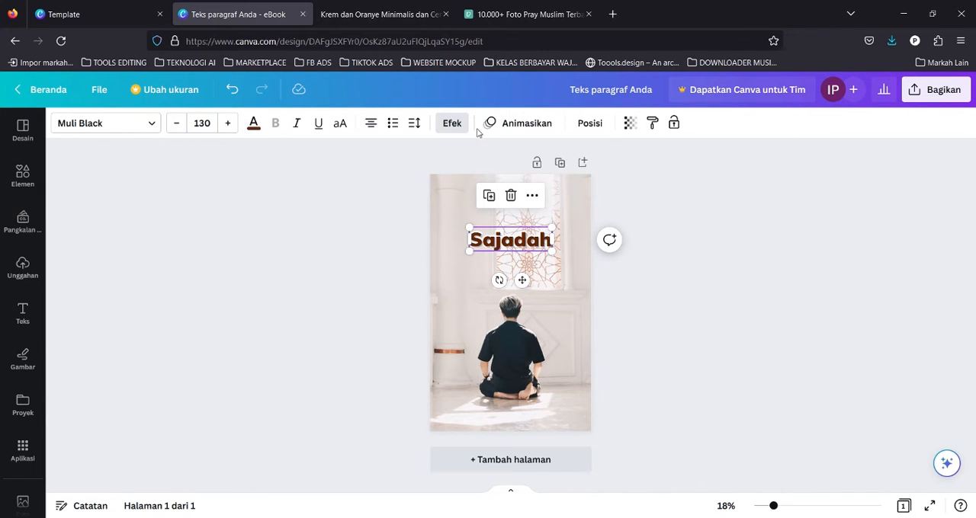
Send the pasted title copy back one layer behind the original.
click(452, 122)
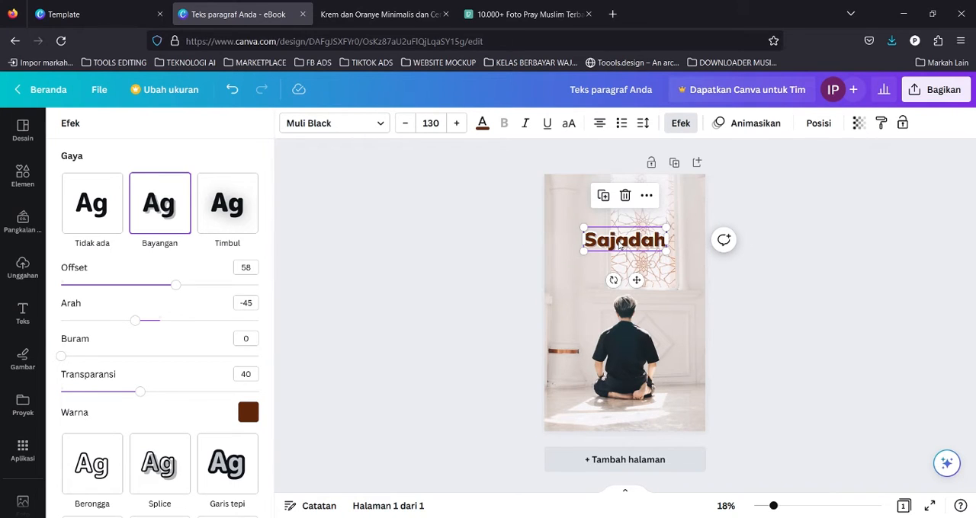
right_click(625, 244)
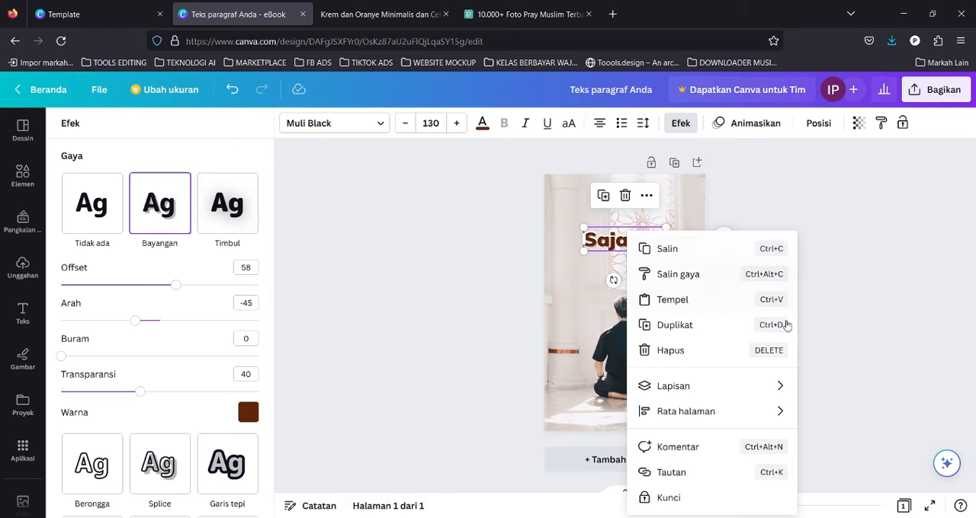
mouse_move(722, 392)
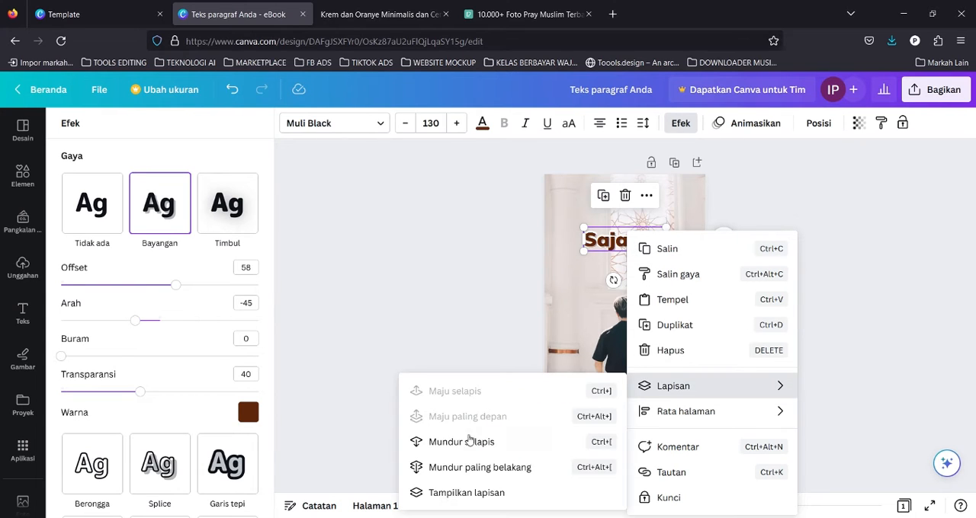
click(462, 443)
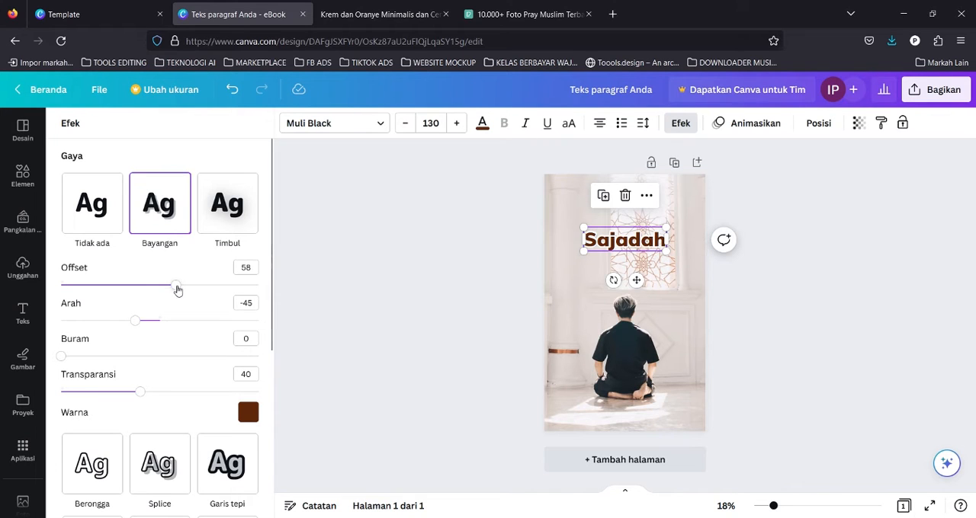
Adjust the copy's shadow effect: offset 98, transparency about 69, and a stronger blur.
drag(65, 358, 117, 364)
drag(138, 394, 197, 392)
drag(174, 288, 256, 294)
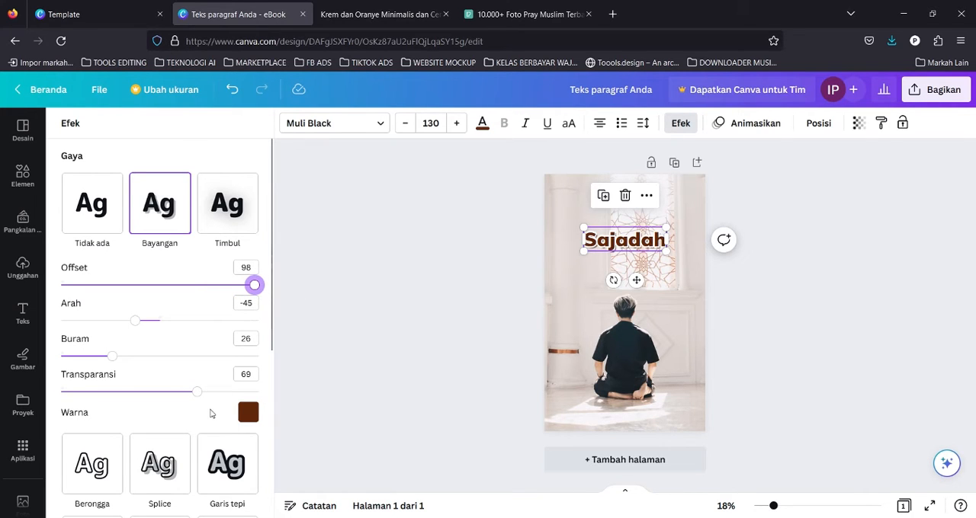
click(206, 392)
drag(122, 358, 218, 361)
click(461, 267)
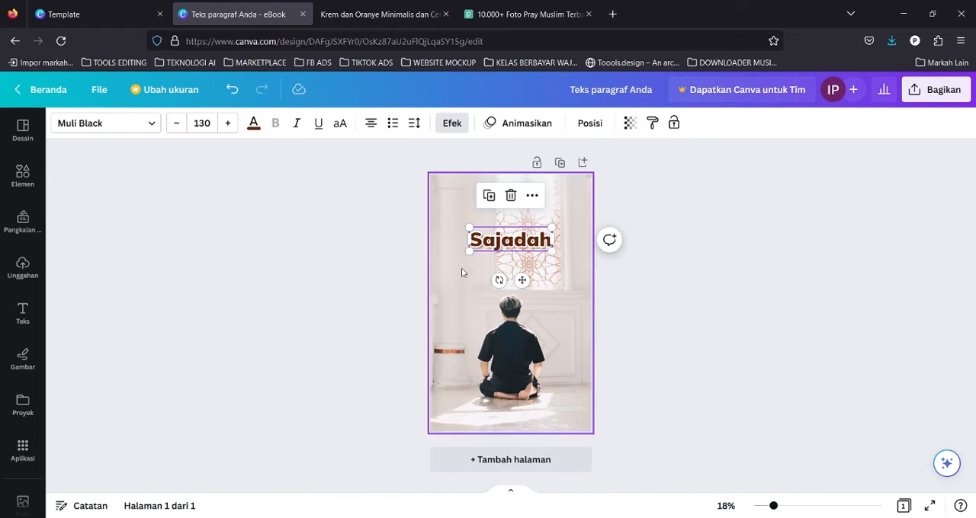
click(750, 254)
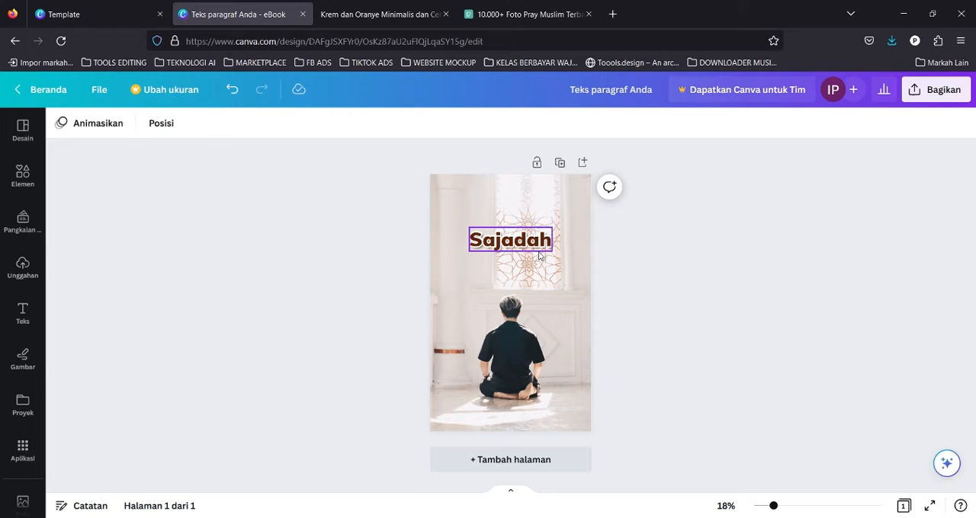
Paste another copy of the title and move it just below the original.
click(488, 230)
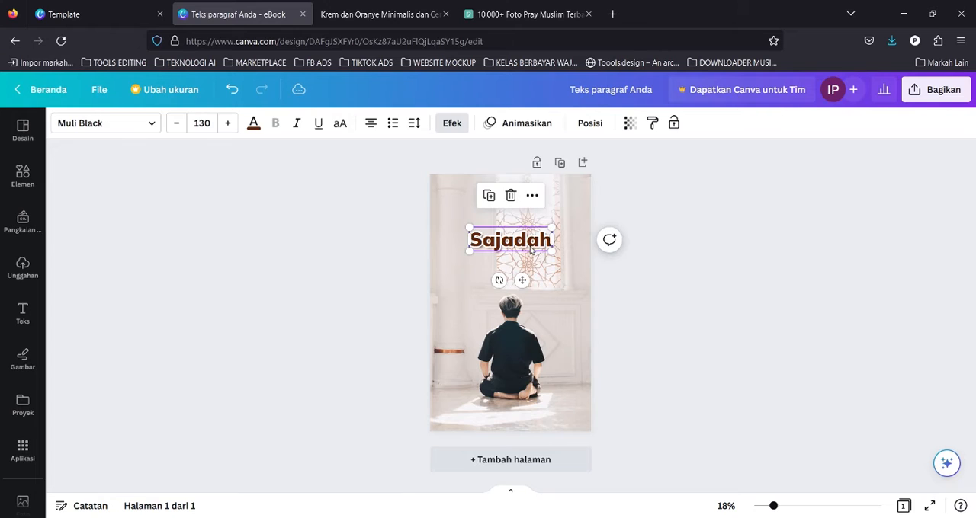
click(647, 197)
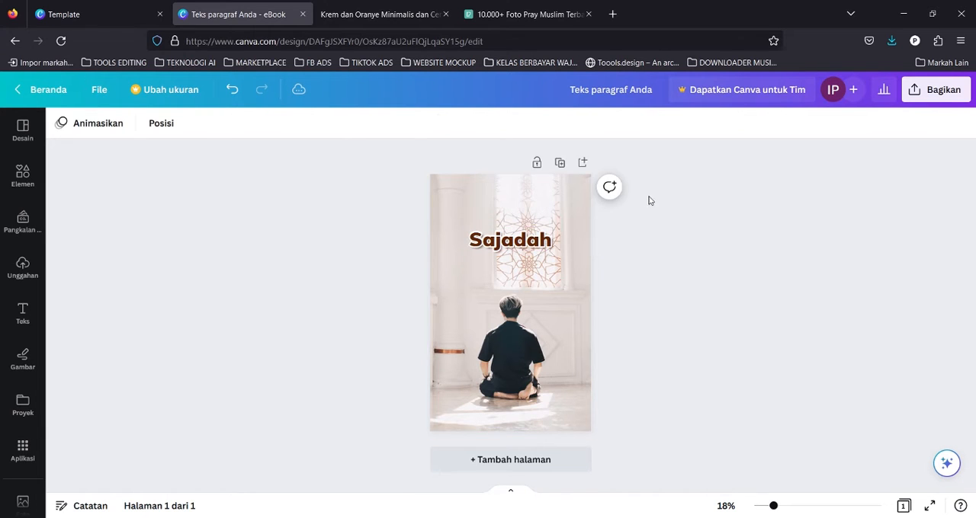
click(536, 249)
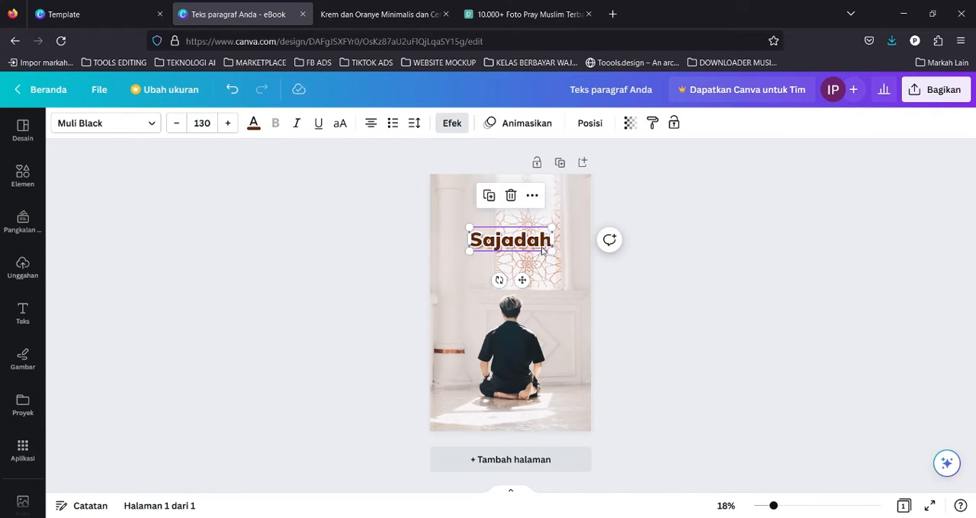
key(ctrl+v)
drag(533, 251, 532, 274)
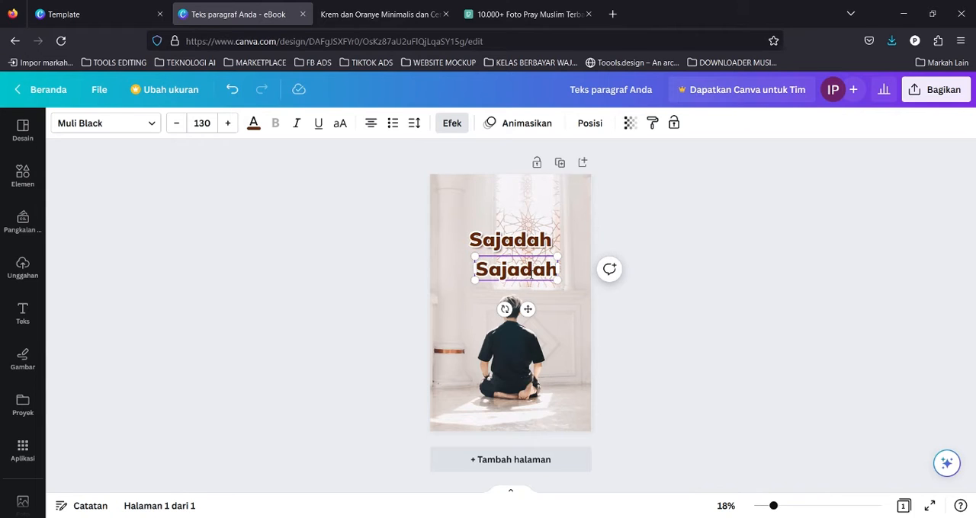
Replace the pasted copy's text with "Cinta" and nudge it up just under "Sajadah".
double_click(532, 275)
text(Cinta)
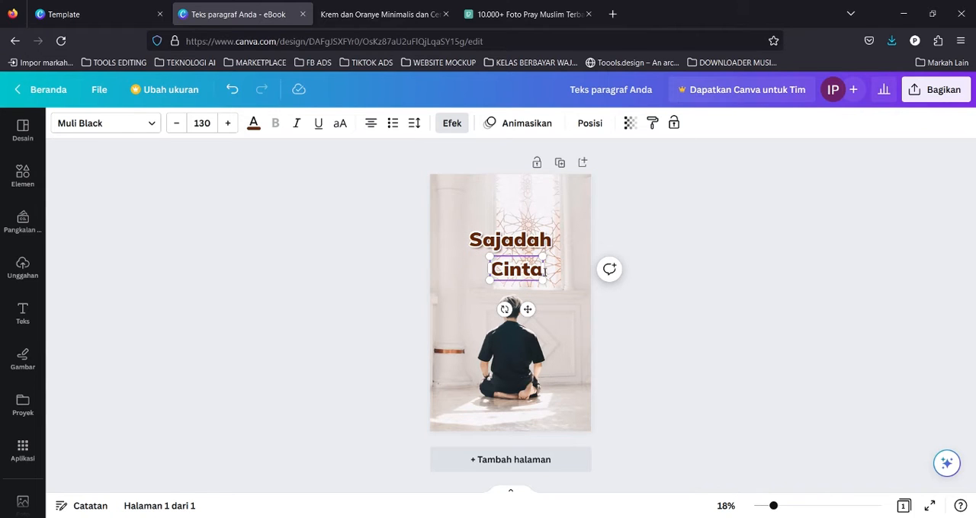
click(614, 209)
click(541, 272)
drag(542, 272, 535, 266)
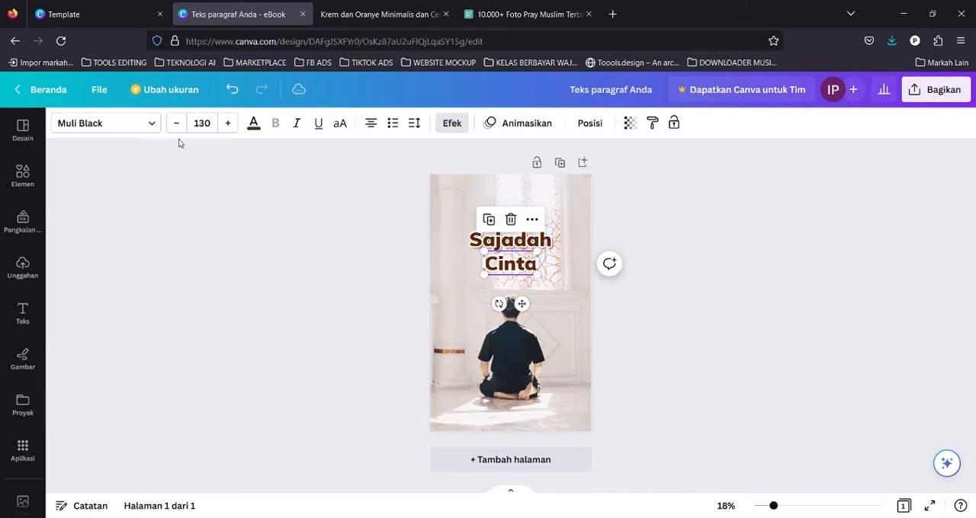
Change the "Cinta" text's font to Nickainley.
click(135, 127)
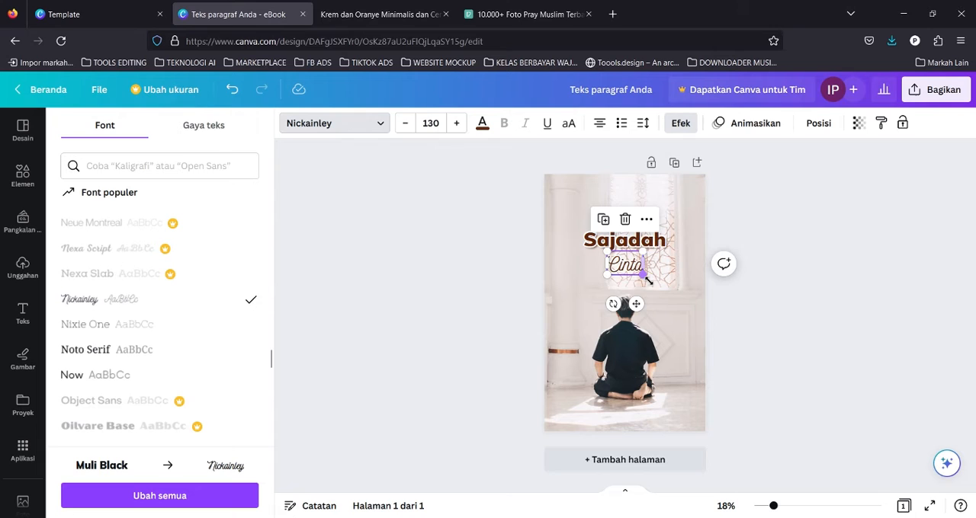
mouse_move(646, 280)
mouse_down()
mouse_move(670, 299)
mouse_move(649, 264)
mouse_up()
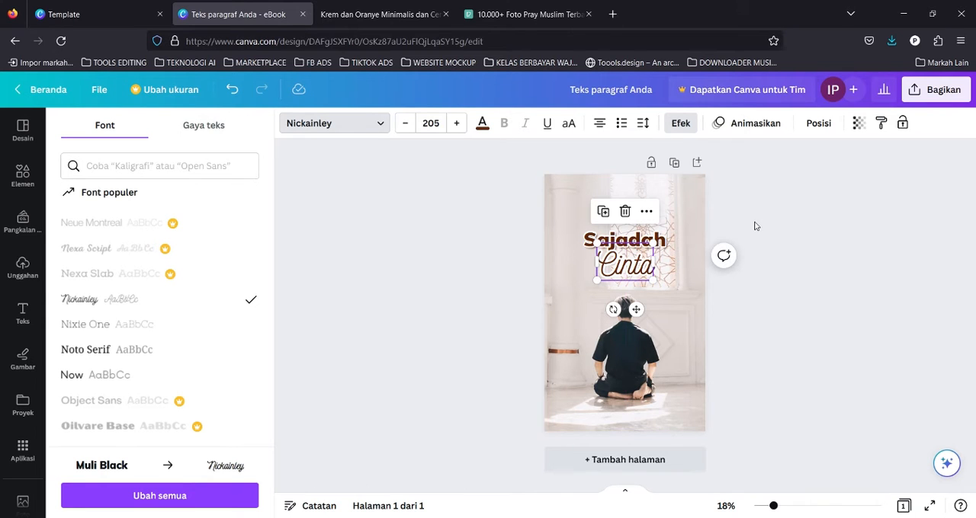
click(509, 136)
click(305, 180)
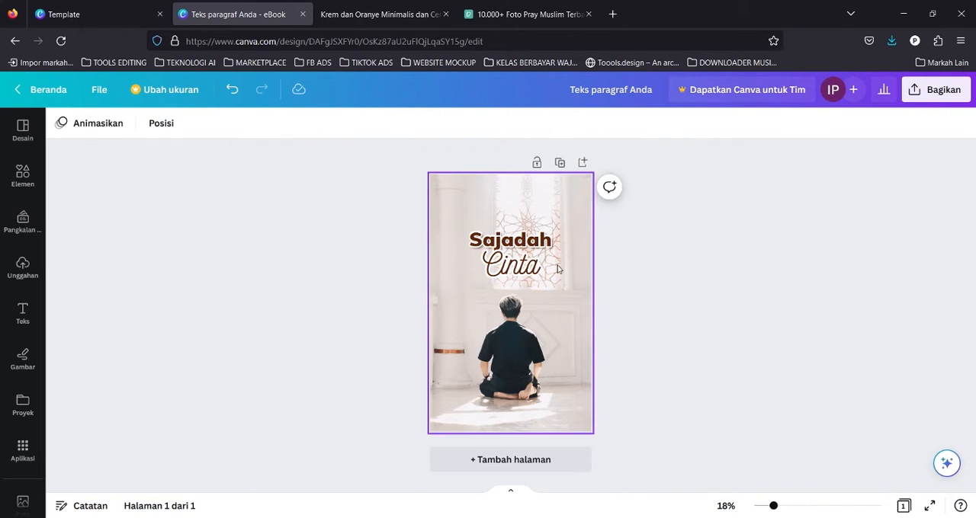
click(533, 265)
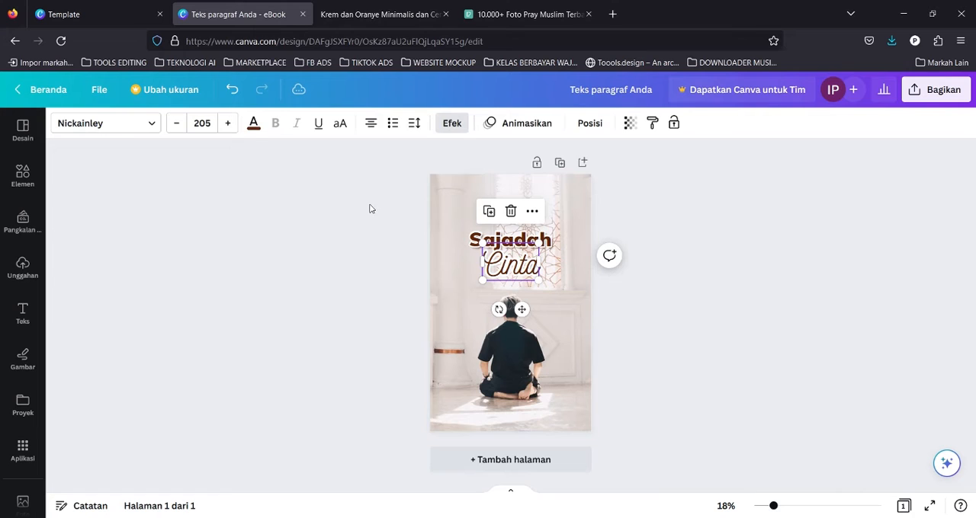
Set the "Cinta" text colour to red #FF0000.
click(253, 123)
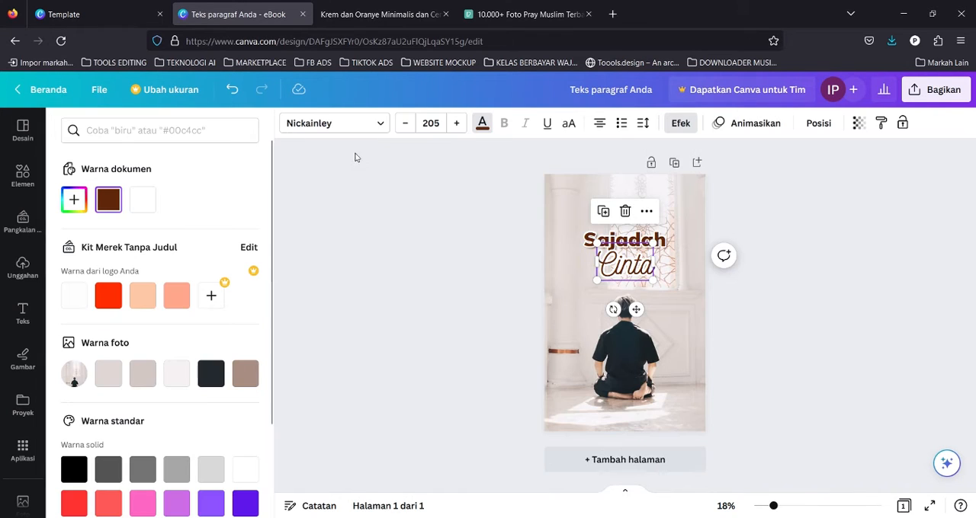
click(111, 300)
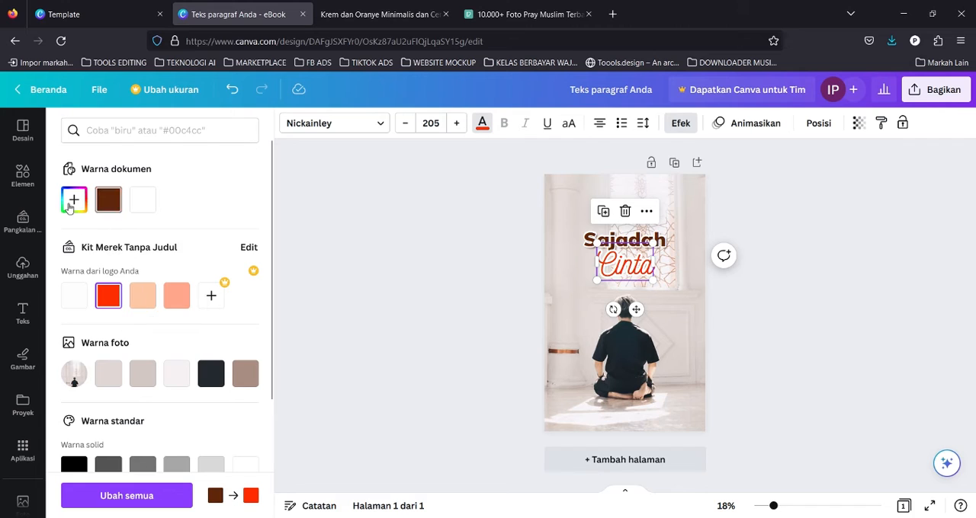
click(70, 206)
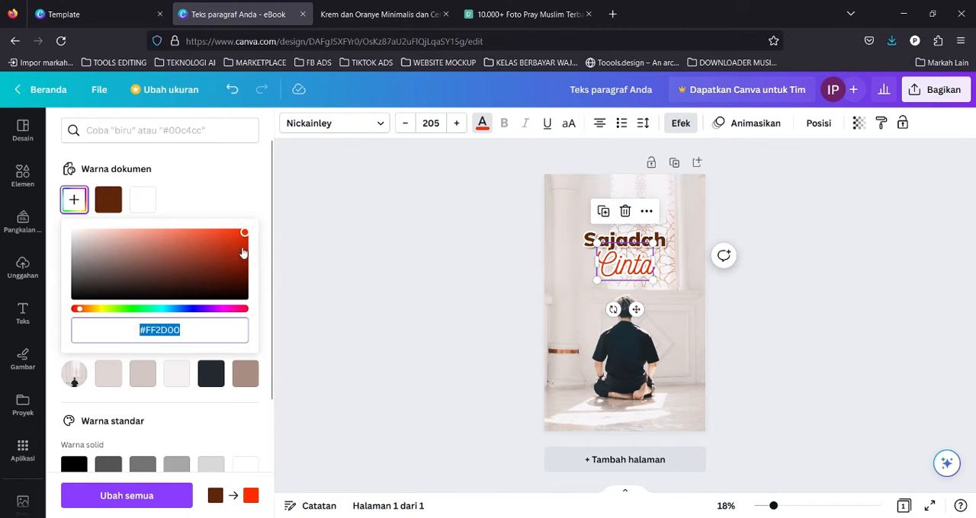
drag(85, 311, 78, 313)
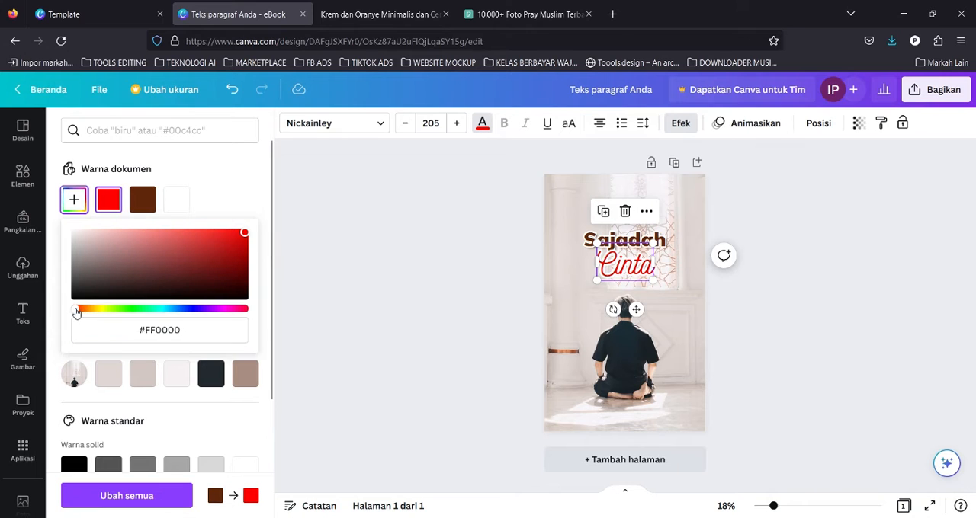
click(288, 234)
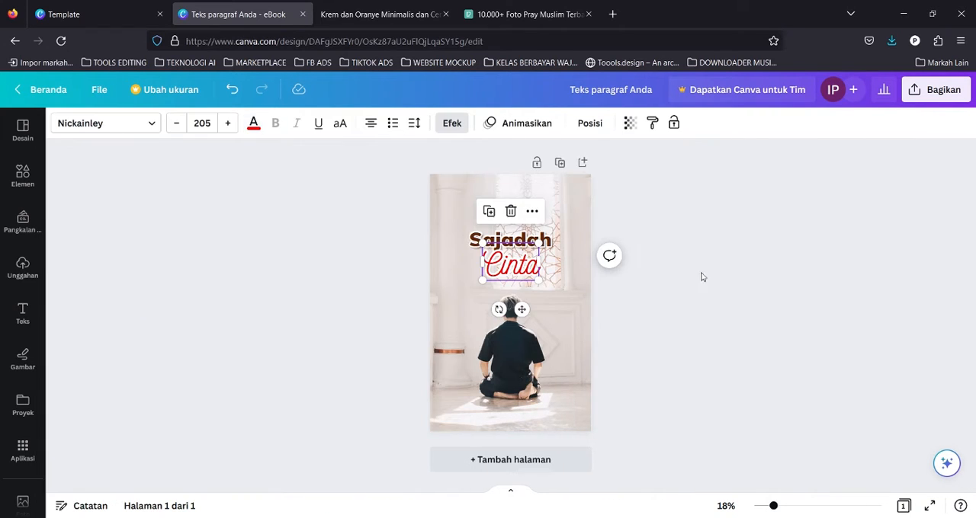
Duplicate the "Cinta" text and align the copy over the original.
click(743, 274)
click(516, 256)
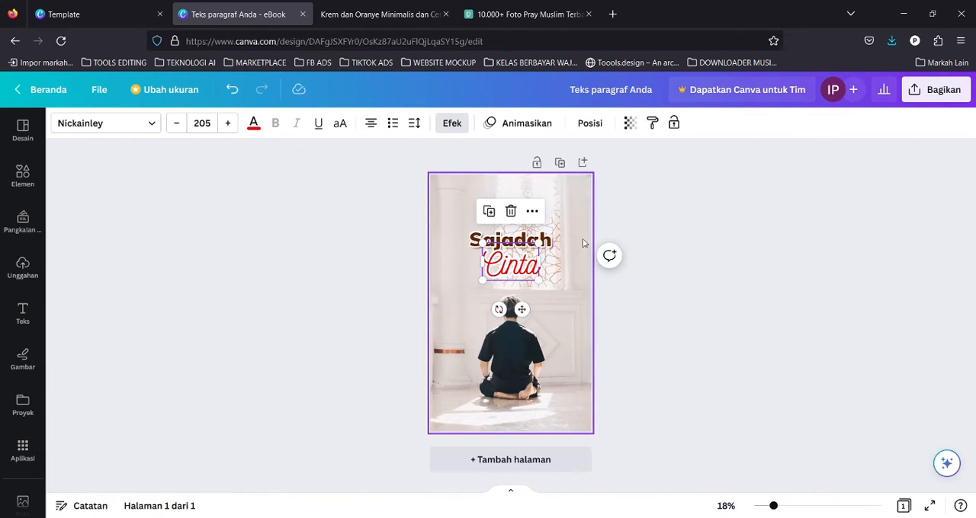
click(684, 208)
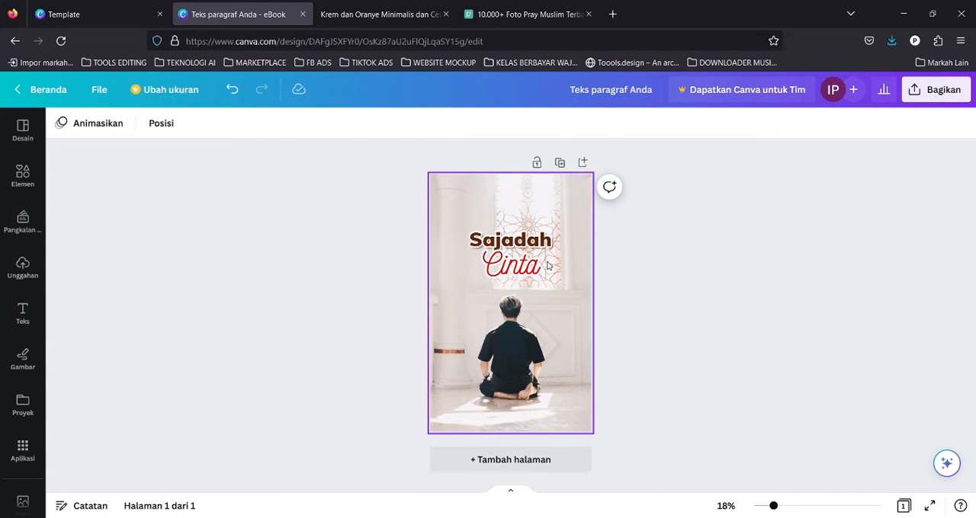
drag(773, 506, 808, 507)
scroll(684, 275, up, 2)
scroll(683, 275, down, 1)
click(580, 343)
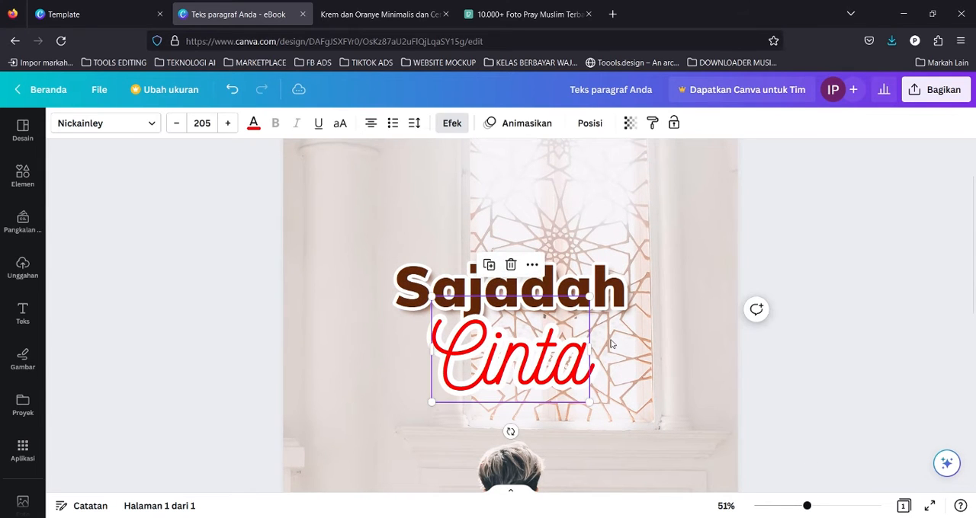
scroll(623, 332, down, 1)
click(689, 279)
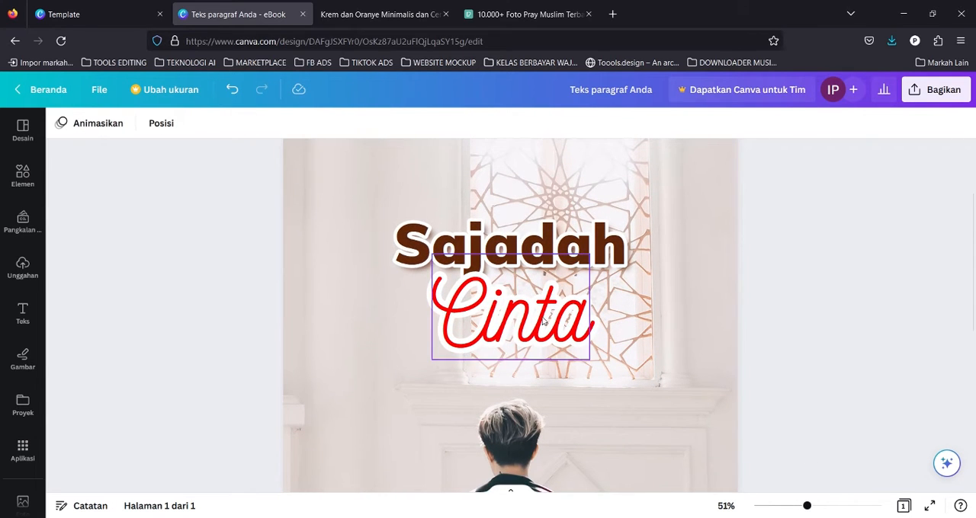
click(566, 314)
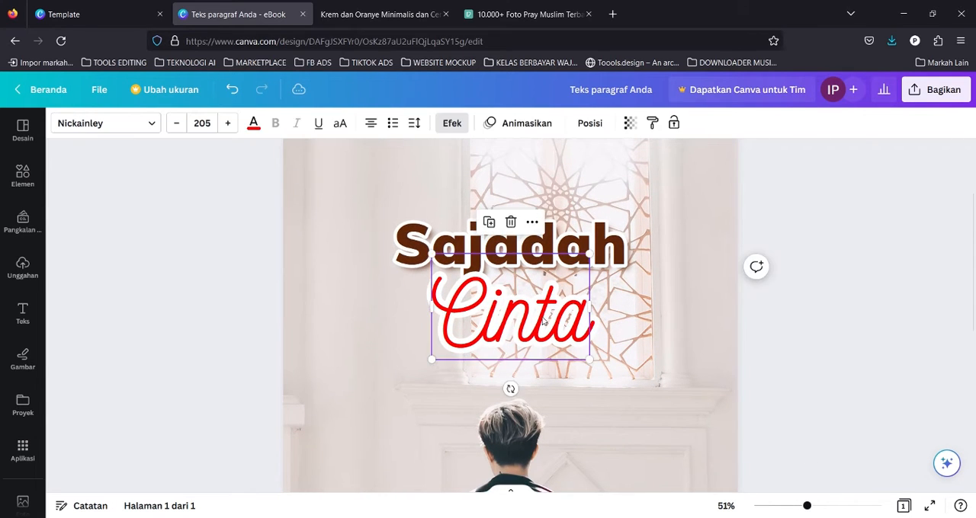
click(410, 238)
click(557, 326)
key(ctrl+d)
drag(567, 326, 522, 306)
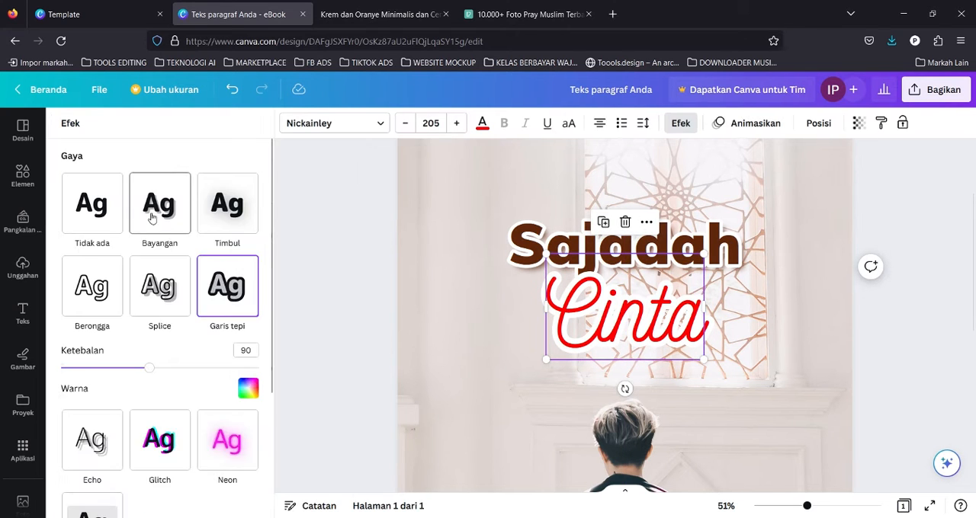
click(154, 217)
Apply the Shadow effect to the "Cinta" copy.
right_click(641, 305)
mouse_move(667, 386)
click(568, 437)
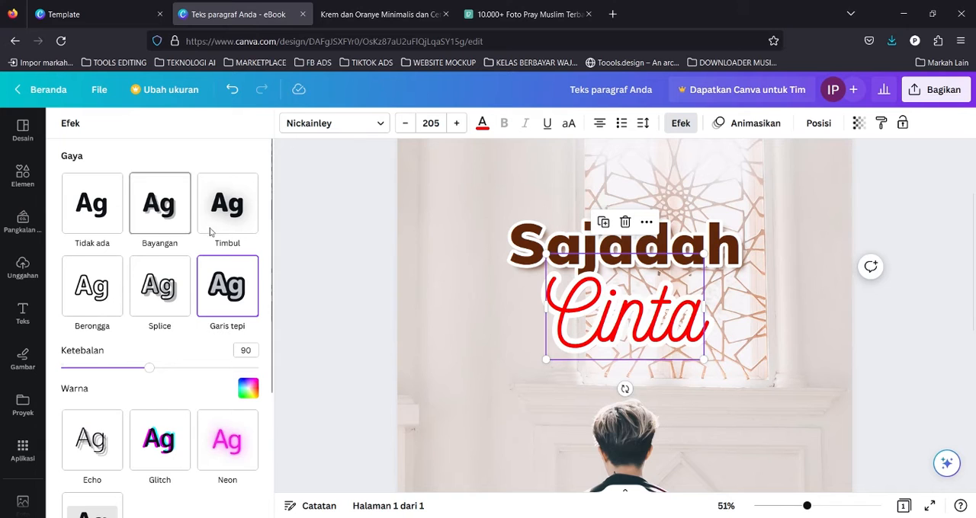
click(160, 204)
Send the "Cinta" copy back one layer and increase its shadow offset and transparency.
right_click(648, 323)
mouse_move(676, 395)
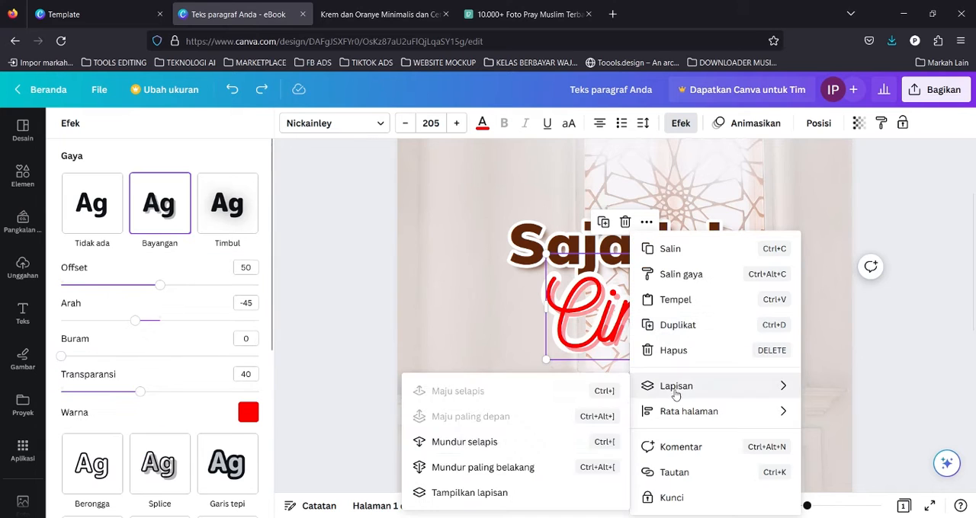
click(465, 442)
drag(159, 285, 225, 285)
drag(141, 392, 193, 392)
drag(225, 285, 205, 286)
click(323, 287)
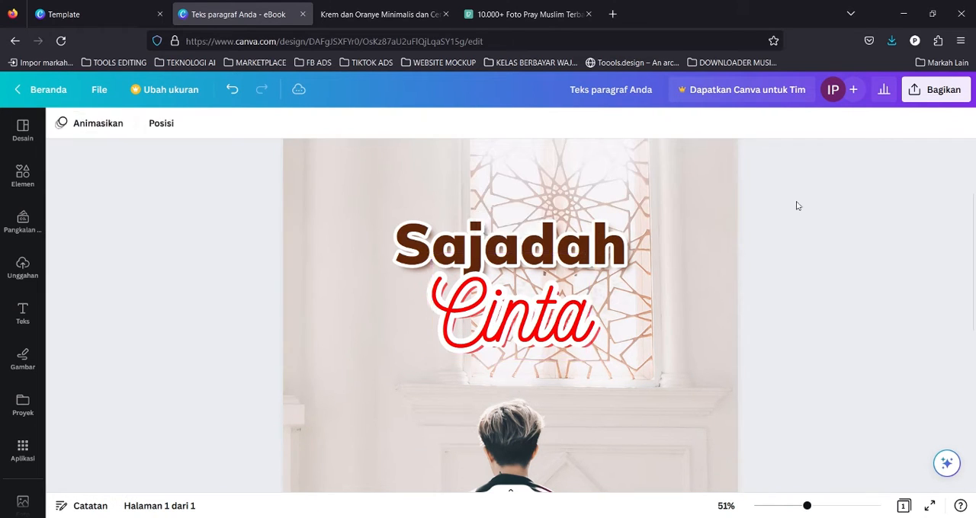
Set the "Sajadah" shadow copy's blur to 0 and raise its transparency slightly.
click(534, 244)
click(451, 120)
click(159, 203)
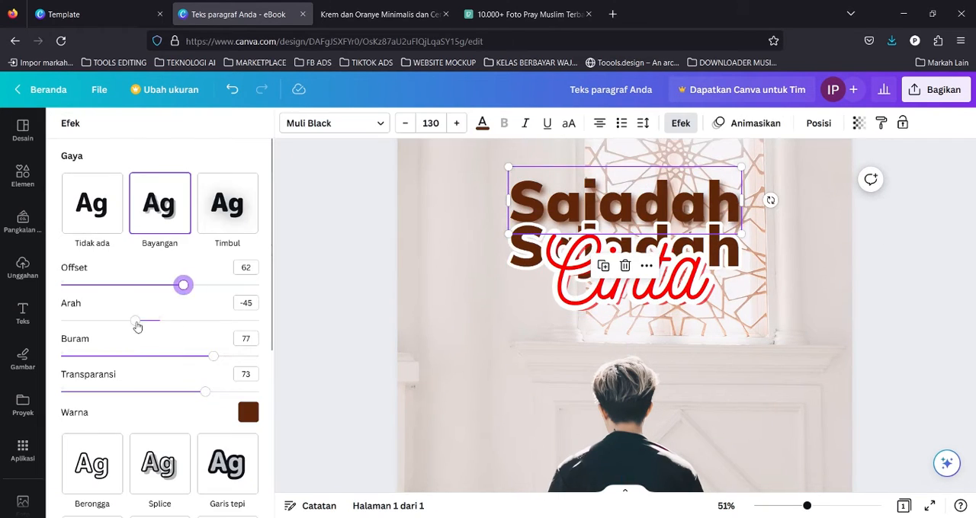
drag(213, 356, 61, 356)
drag(205, 392, 213, 392)
Increase the "Sajadah" shadow offset and move the title layers higher on the cover.
mouse_move(528, 253)
mouse_down()
mouse_move(527, 208)
mouse_move(527, 238)
mouse_up()
click(533, 190)
drag(183, 285, 221, 285)
drag(527, 238, 527, 208)
click(336, 293)
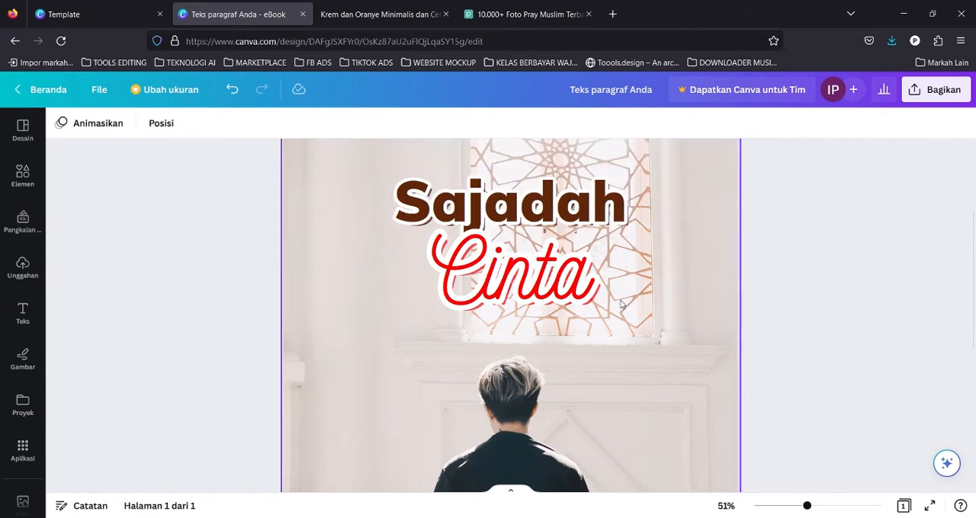
Lock the background photo in place.
scroll(619, 305, down, 2)
scroll(620, 304, up, 1)
click(564, 287)
scroll(614, 259, up, 1)
click(555, 230)
right_click(613, 237)
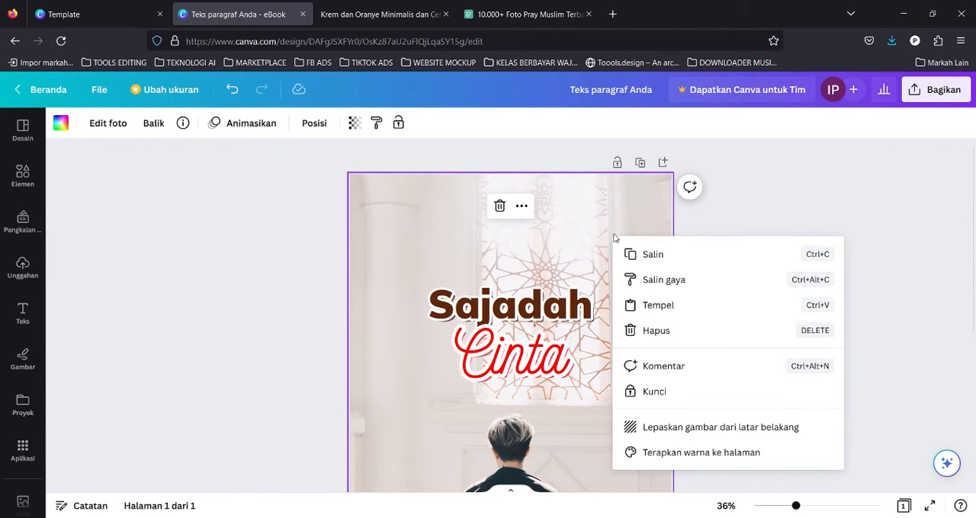
click(646, 396)
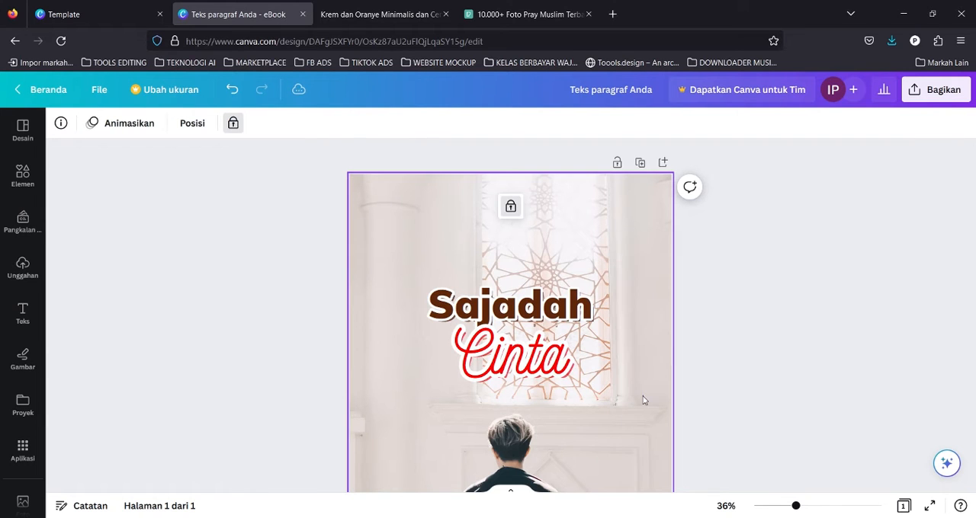
Select all title layers, group them, and reposition the grouped title on the cover.
click(509, 305)
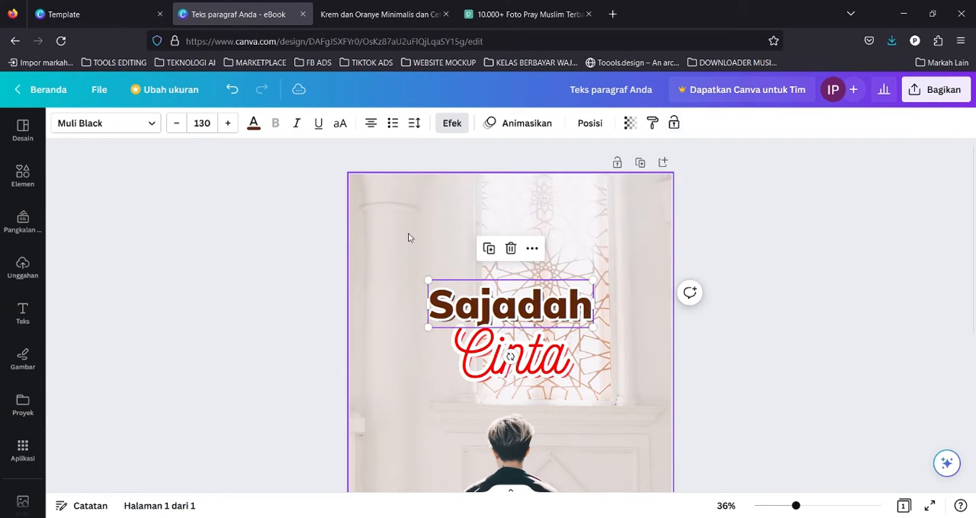
click(405, 235)
click(310, 247)
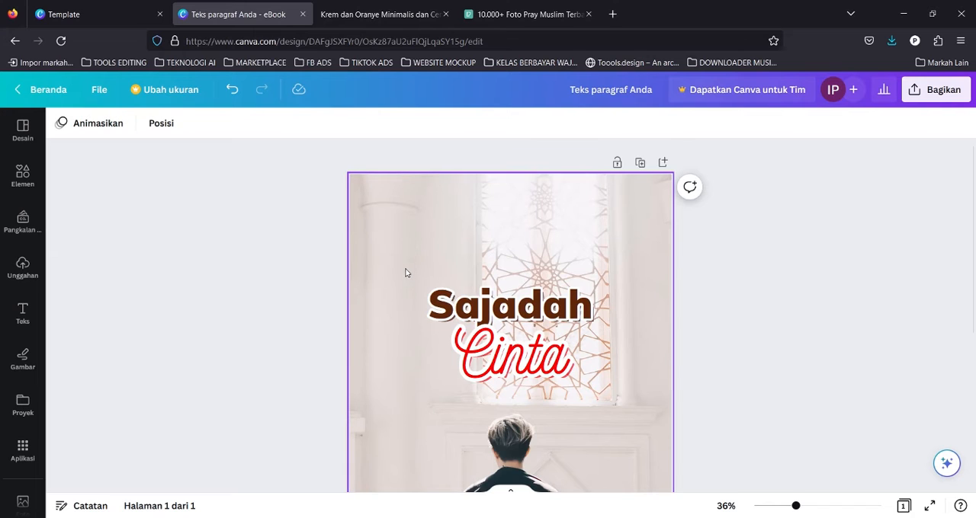
drag(405, 271, 622, 283)
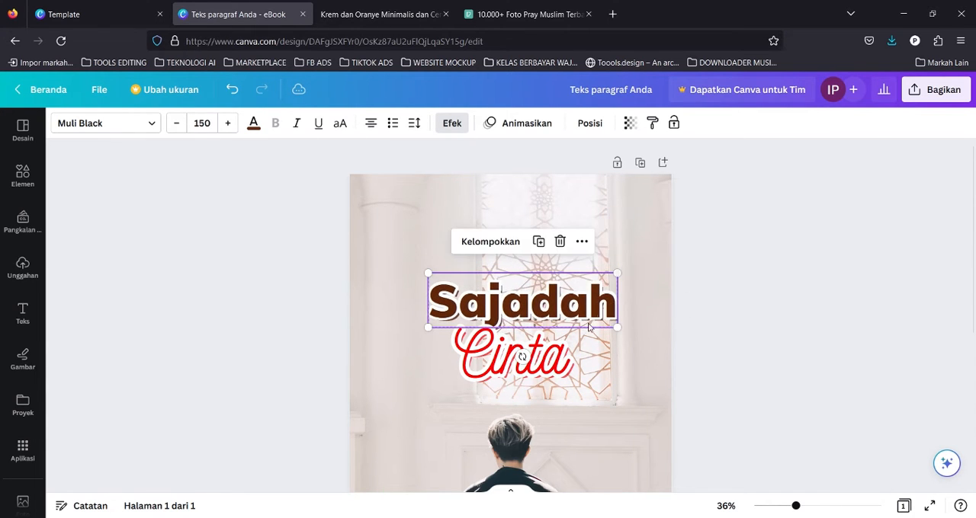
click(488, 243)
drag(551, 299, 504, 314)
click(747, 266)
click(536, 299)
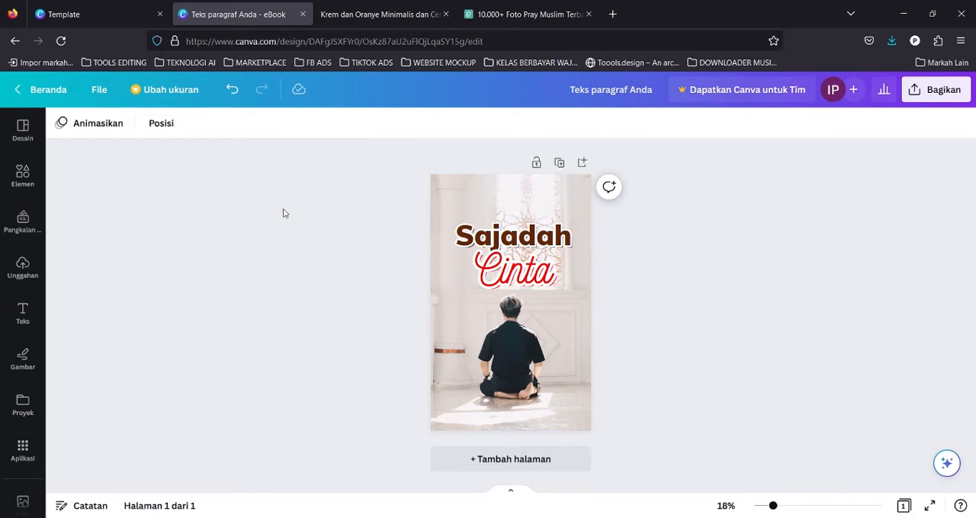
Add a new text box and enter the author's name.
text(t)
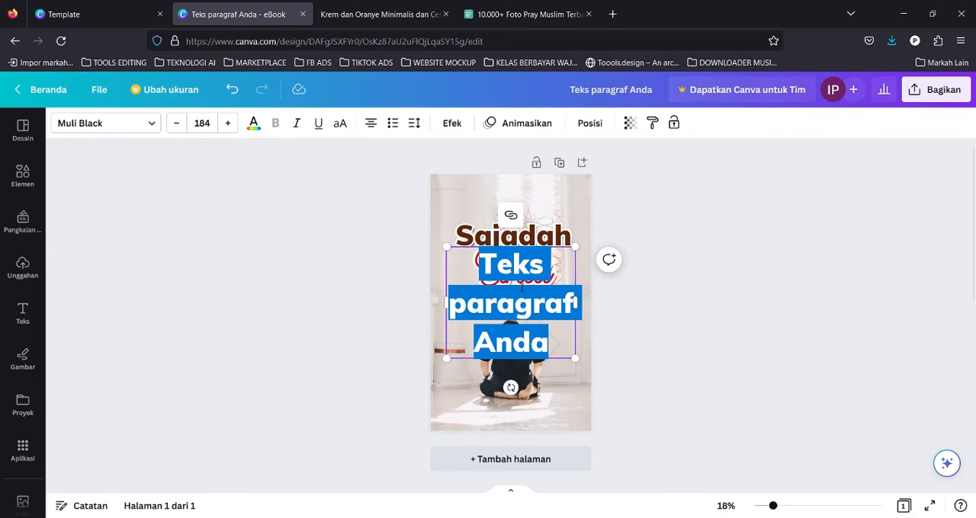
text(Imam P)
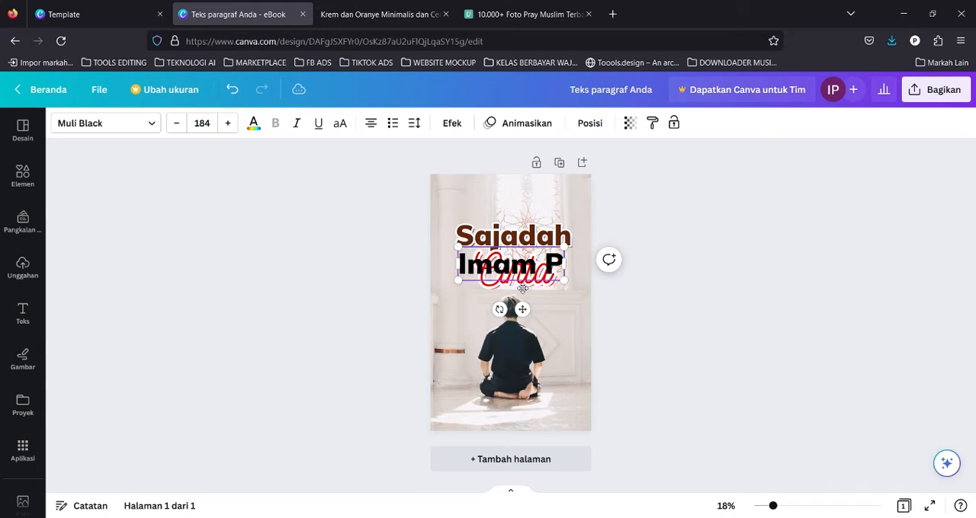
click(320, 253)
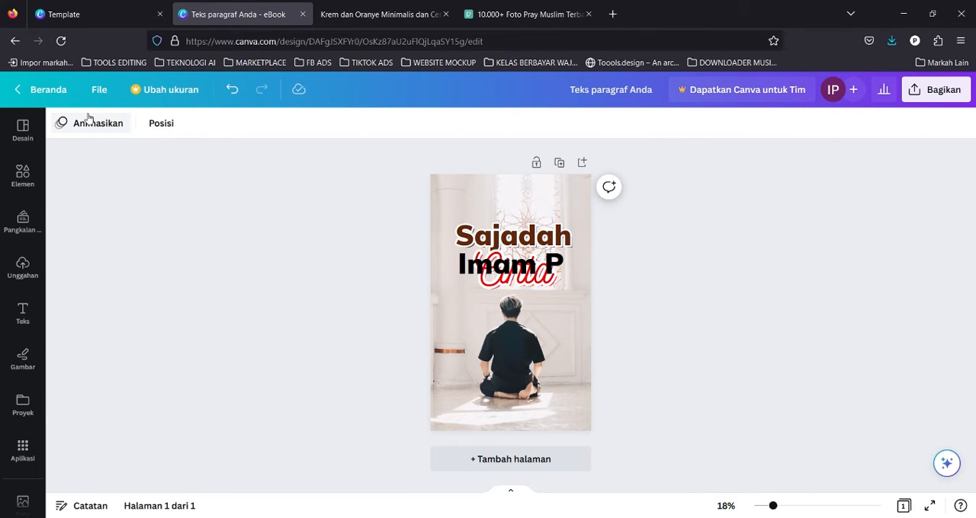
click(495, 274)
Set the author name's font to Muli Regular and shrink it to a small line near the cover's bottom.
click(109, 125)
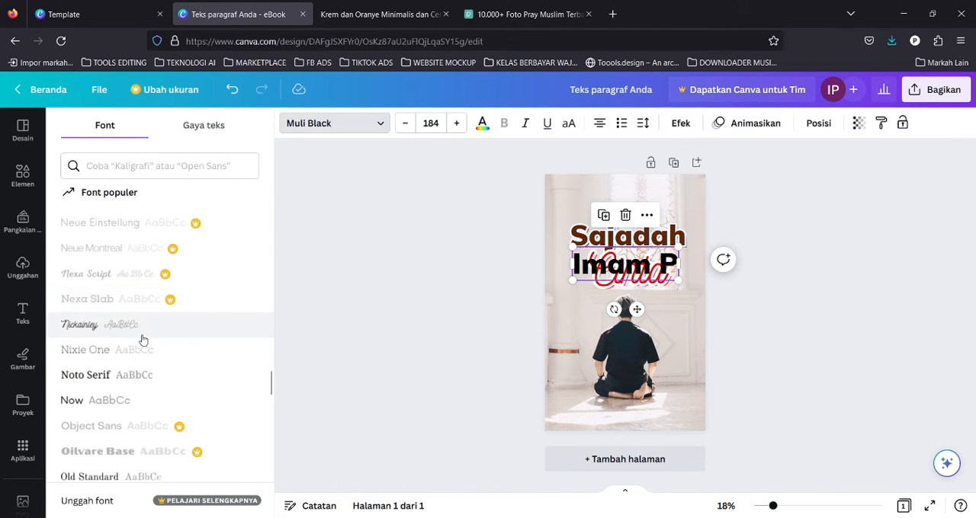
scroll(150, 316, up, 6)
scroll(152, 315, up, 8)
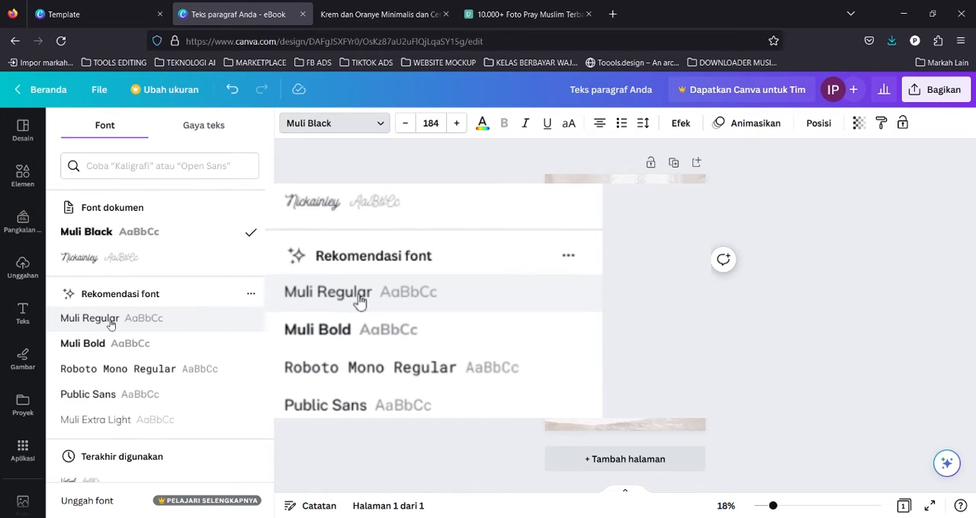
click(67, 320)
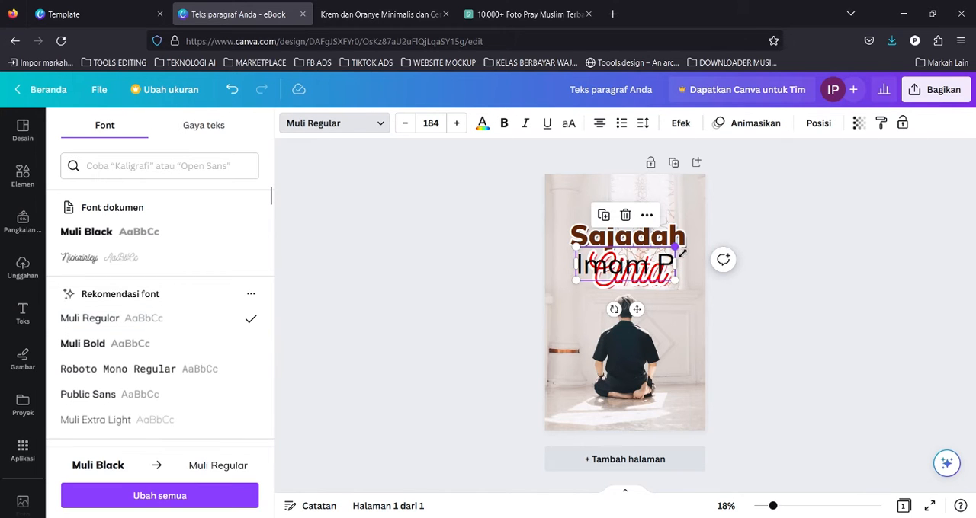
drag(681, 253, 625, 418)
click(627, 238)
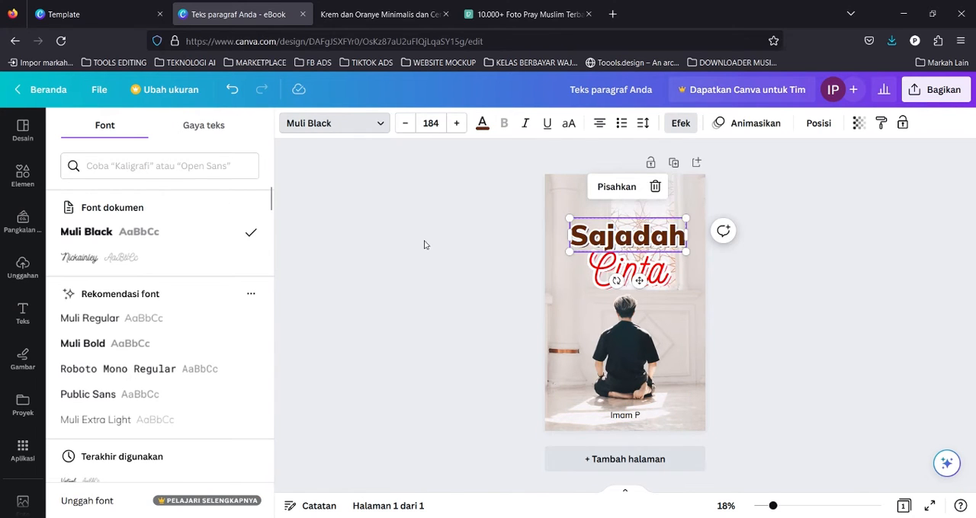
Unlock the background photo on the cover.
click(426, 245)
click(521, 416)
click(726, 263)
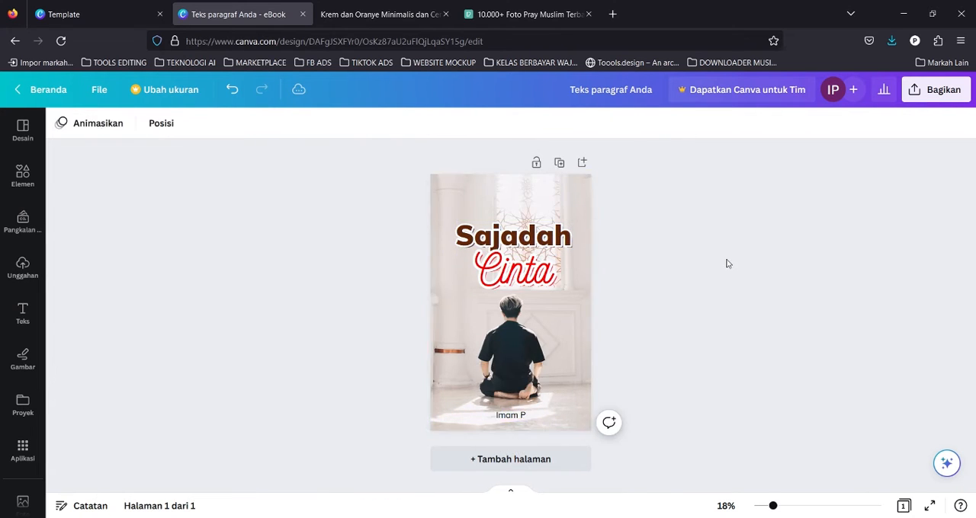
click(521, 414)
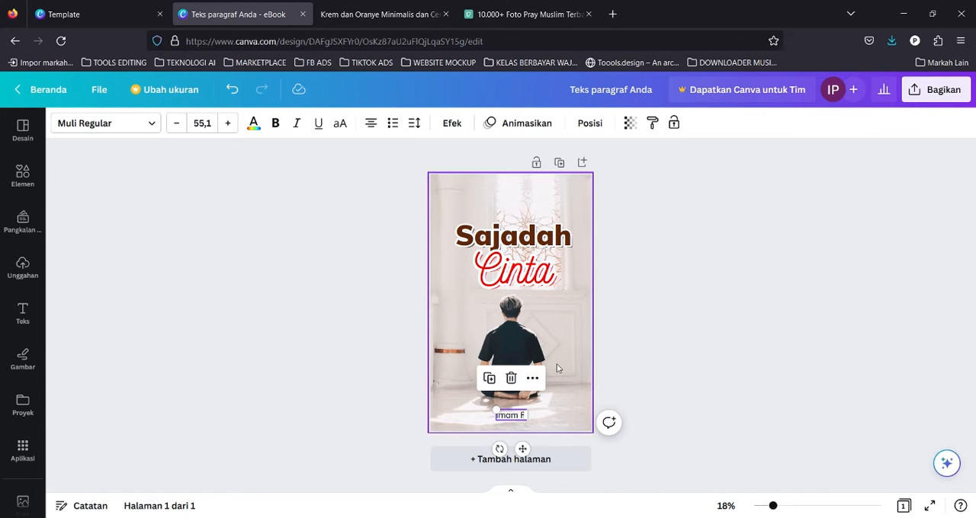
click(645, 267)
click(569, 326)
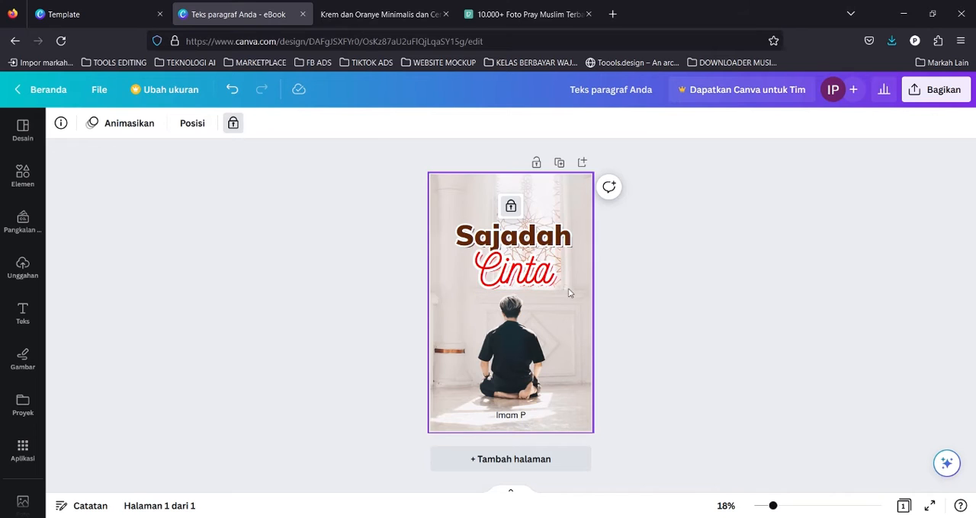
click(511, 206)
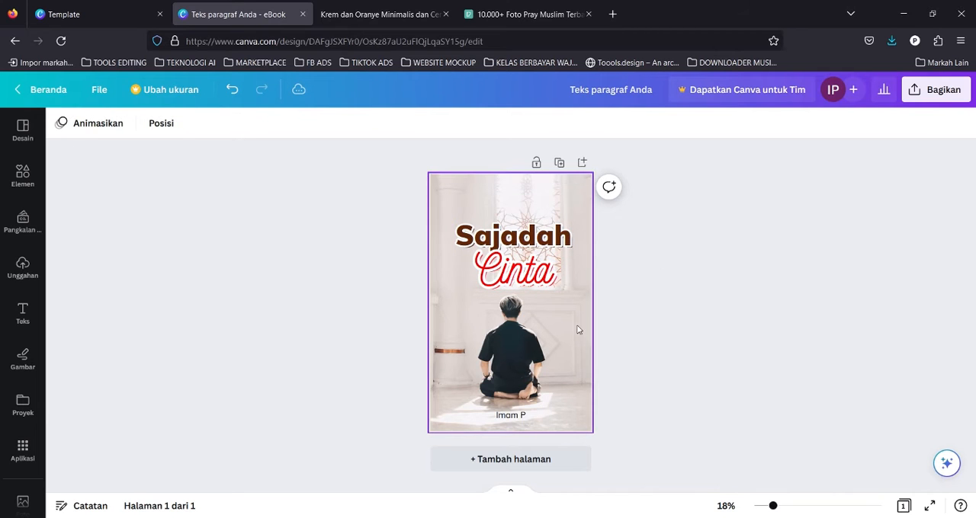
Enlarge the background photo within its crop frame and shift it slightly up.
double_click(543, 339)
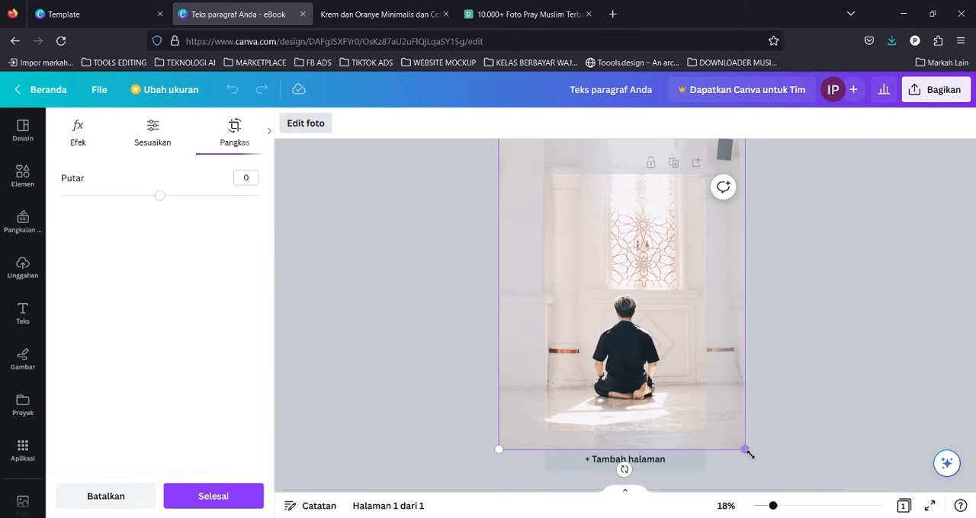
drag(753, 455, 767, 468)
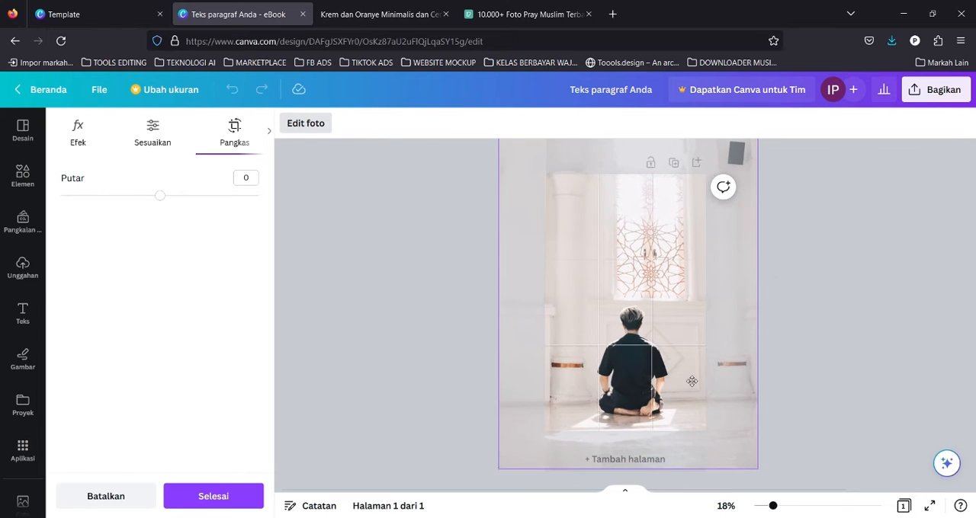
drag(692, 381, 685, 368)
click(819, 283)
click(819, 283)
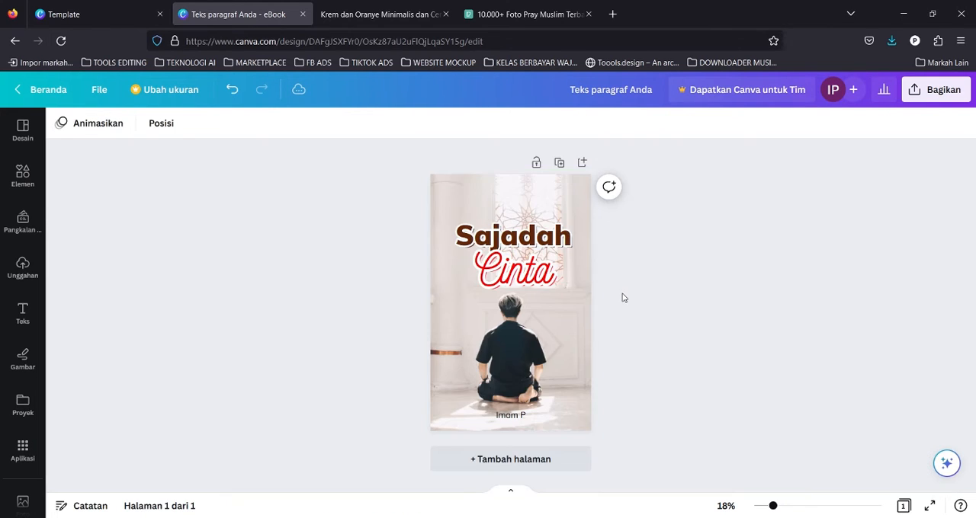
key(ctrl+z)
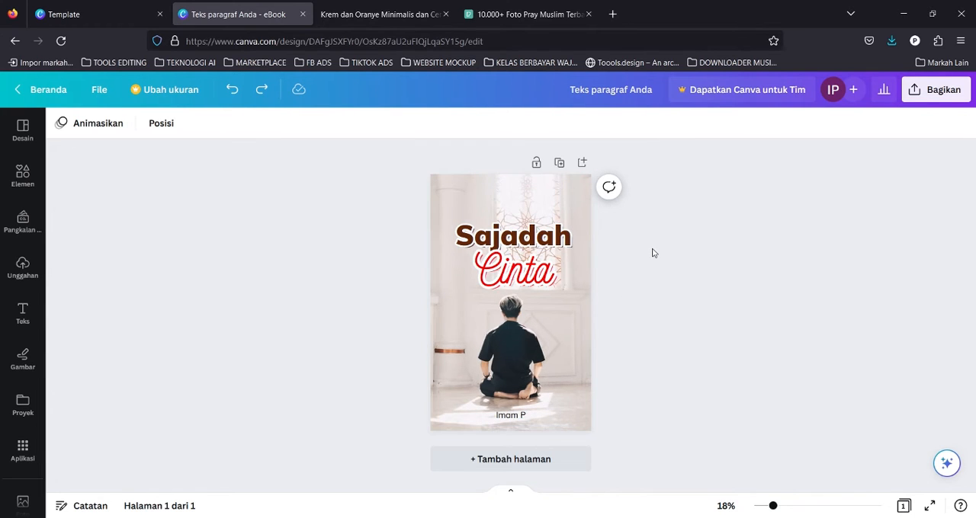
key(ctrl+y)
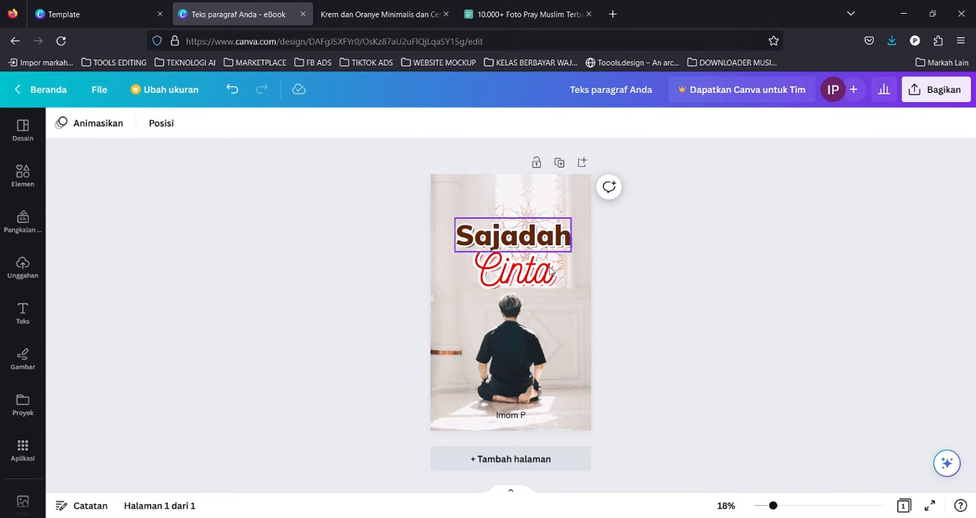
Duplicate the cover page to create a second page.
click(577, 348)
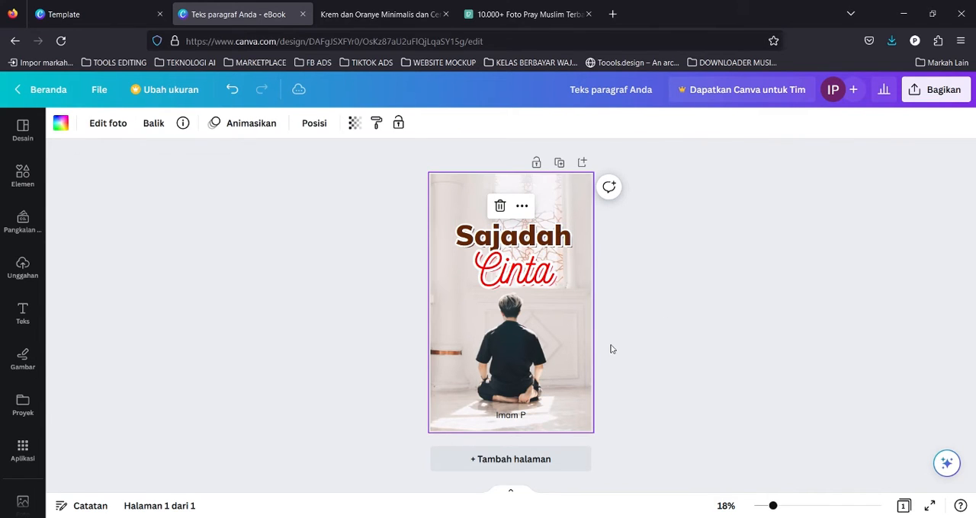
click(559, 164)
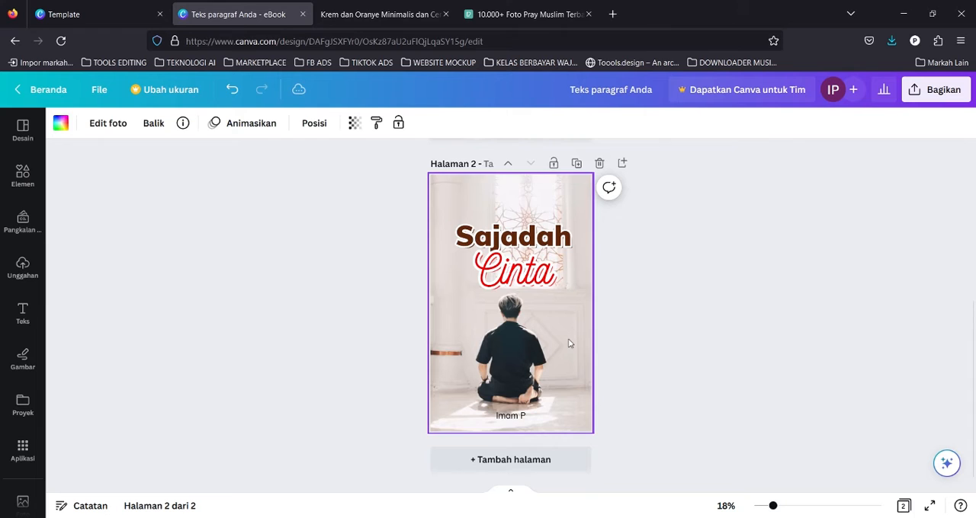
On page 2, group both title words, shrink the grouped title and move it near the top.
click(608, 338)
click(561, 248)
click(666, 221)
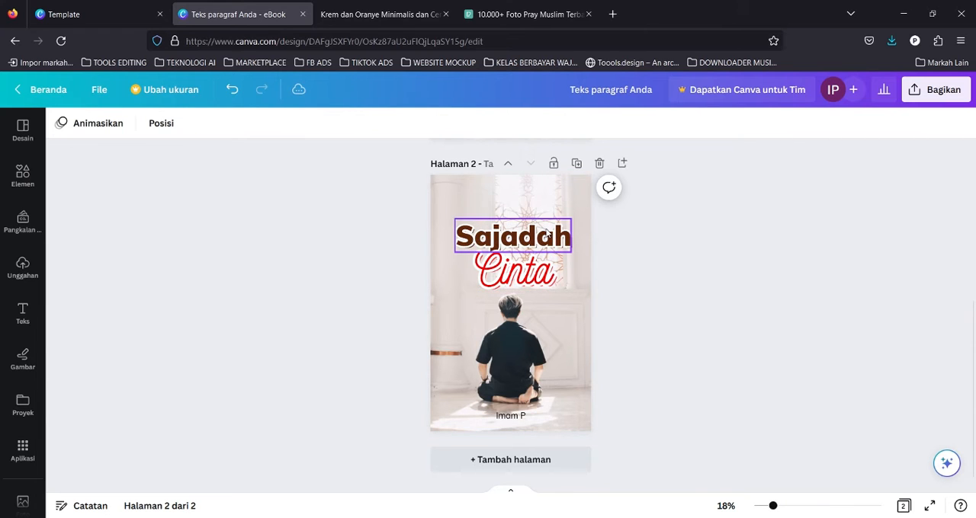
click(570, 244)
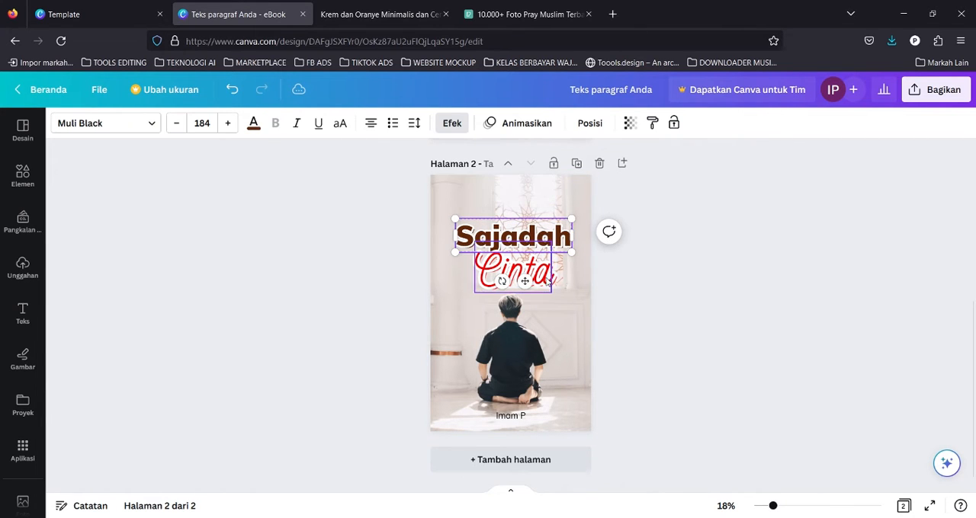
click(602, 241)
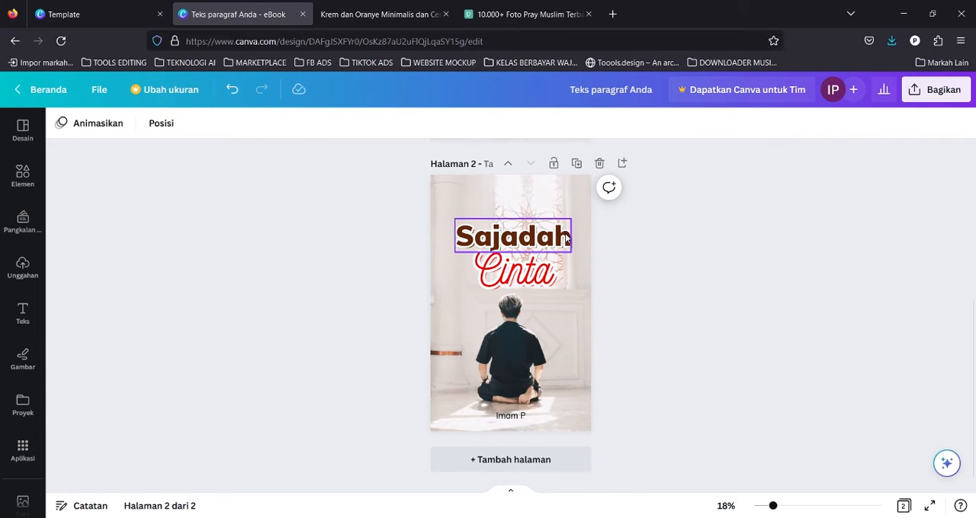
click(561, 239)
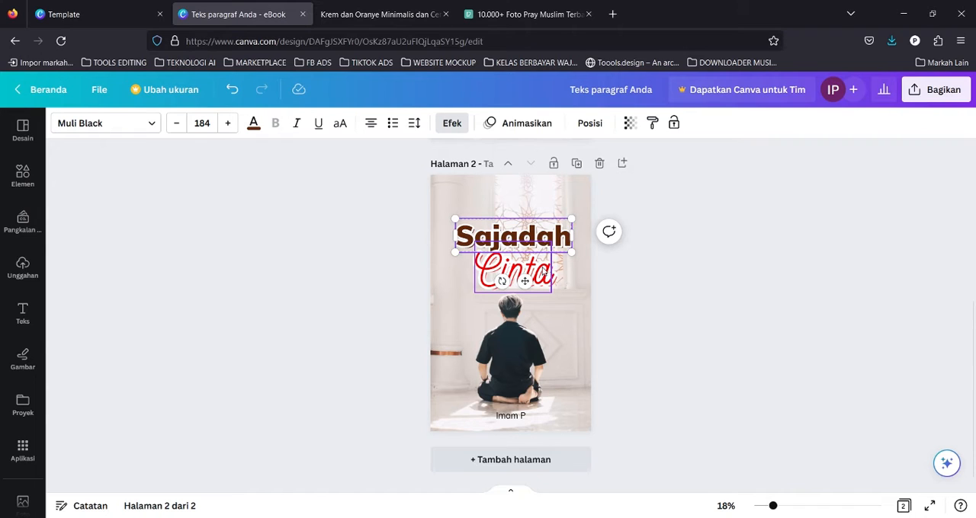
shift+click(544, 271)
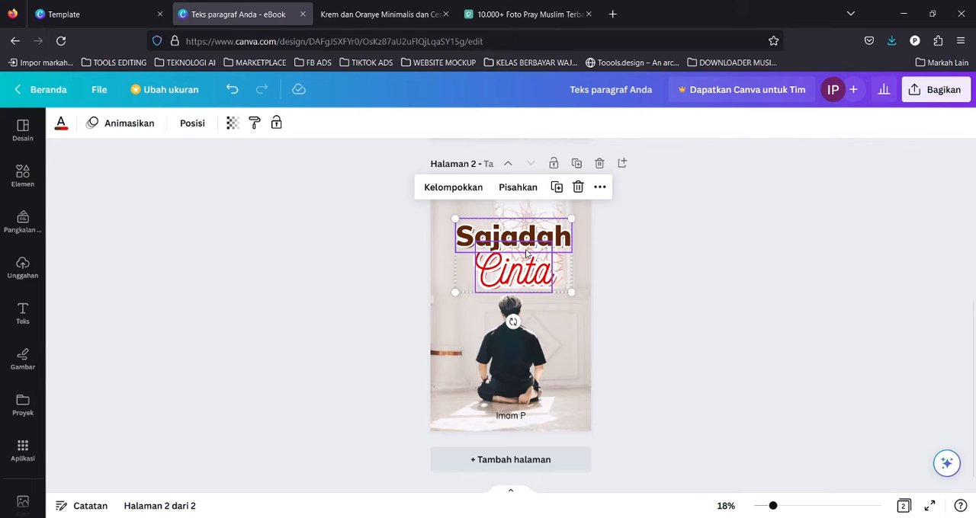
click(461, 195)
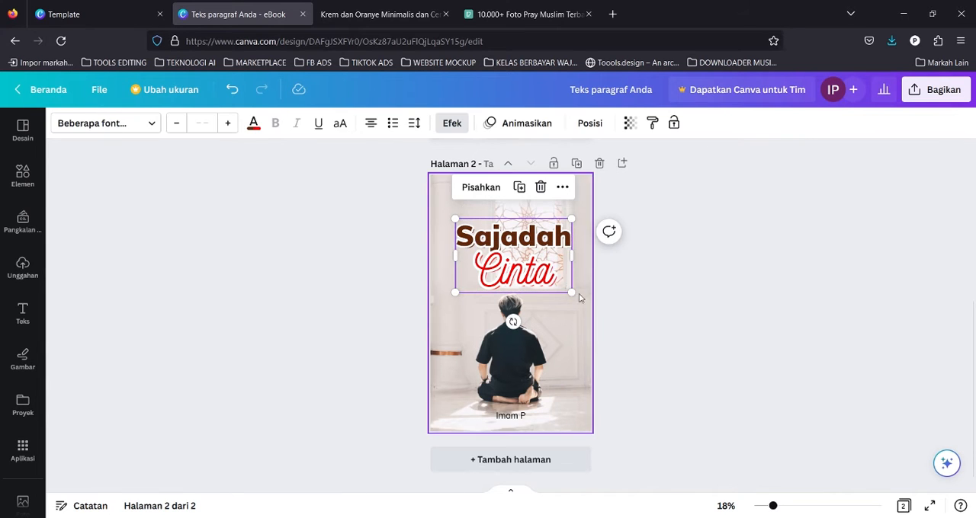
drag(578, 228, 552, 231)
drag(524, 261, 531, 232)
drag(557, 266, 538, 237)
Set the page 2 photo's transparency to 38.
click(570, 328)
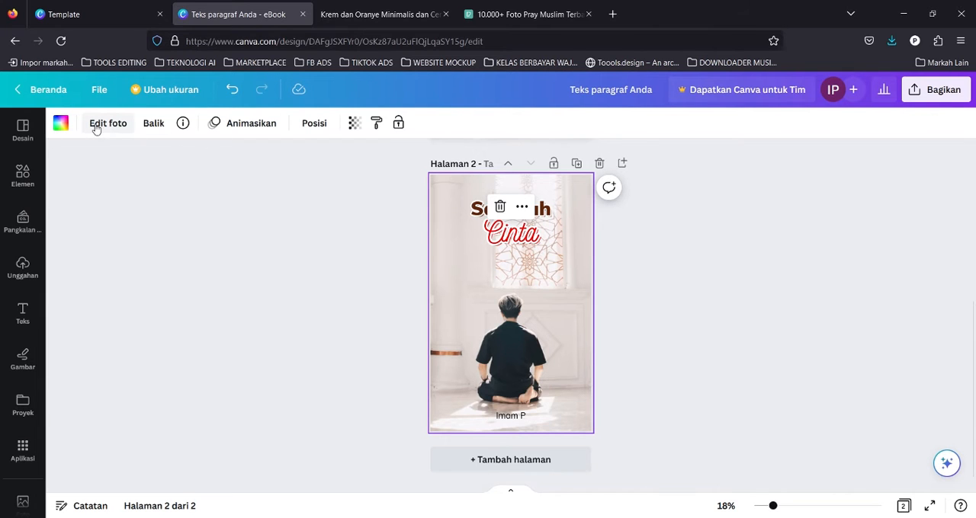
click(59, 124)
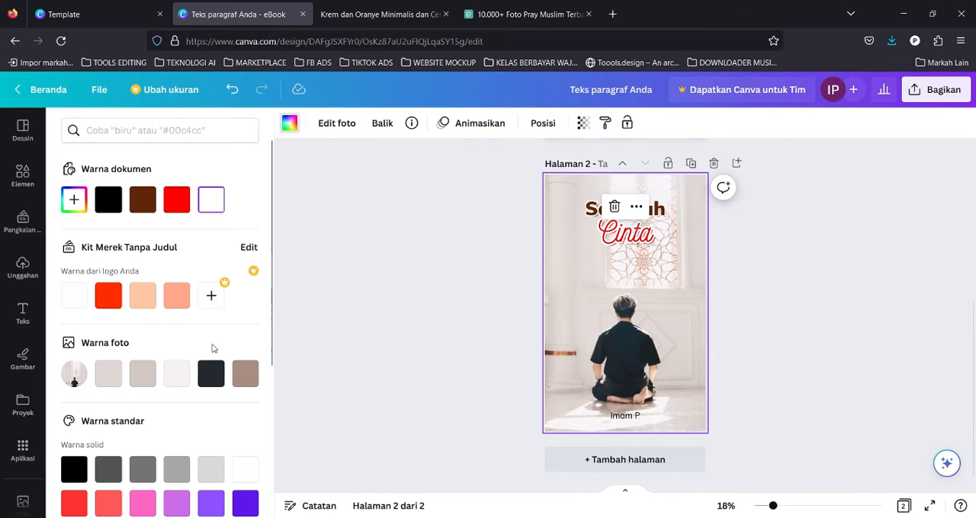
click(623, 238)
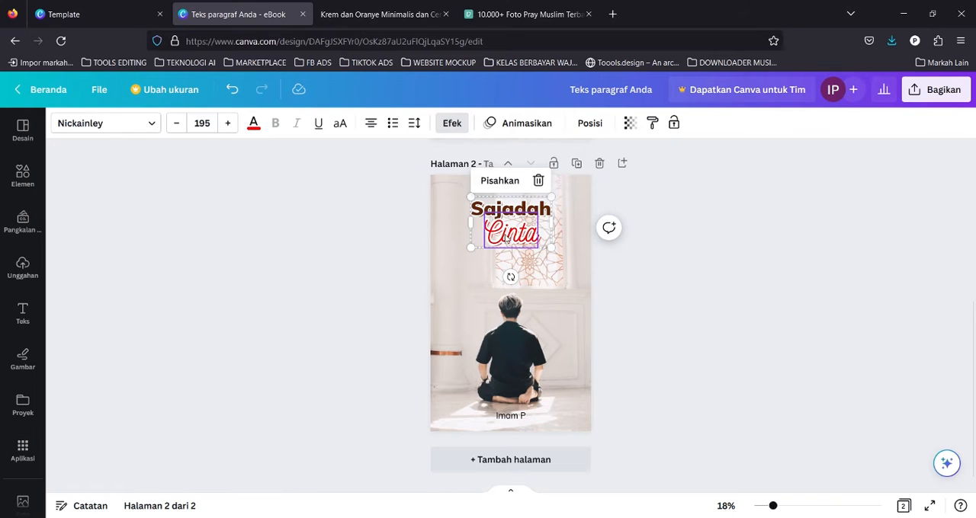
click(475, 342)
click(106, 123)
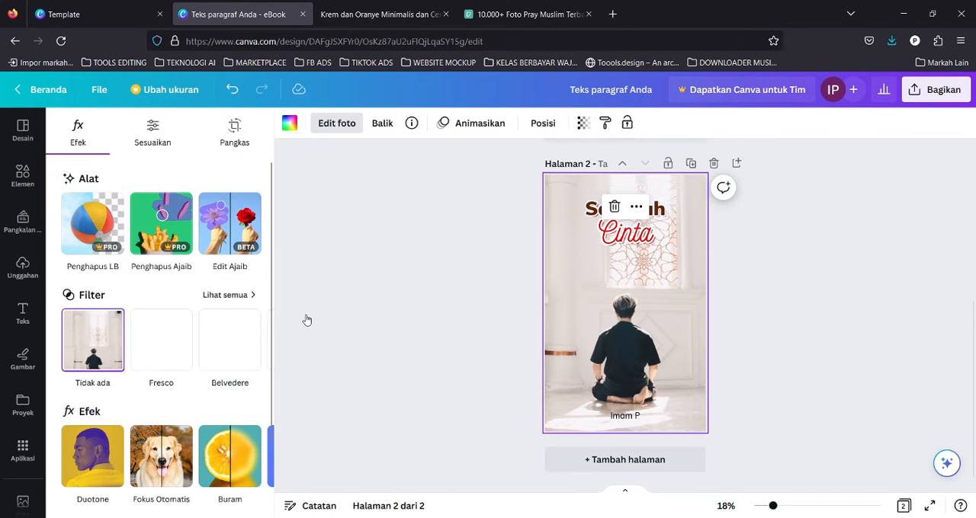
click(624, 279)
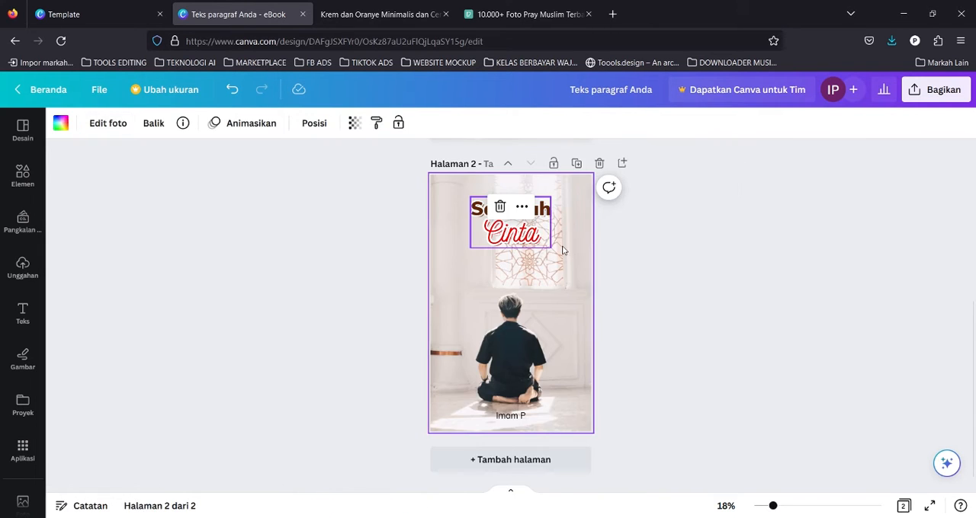
click(355, 125)
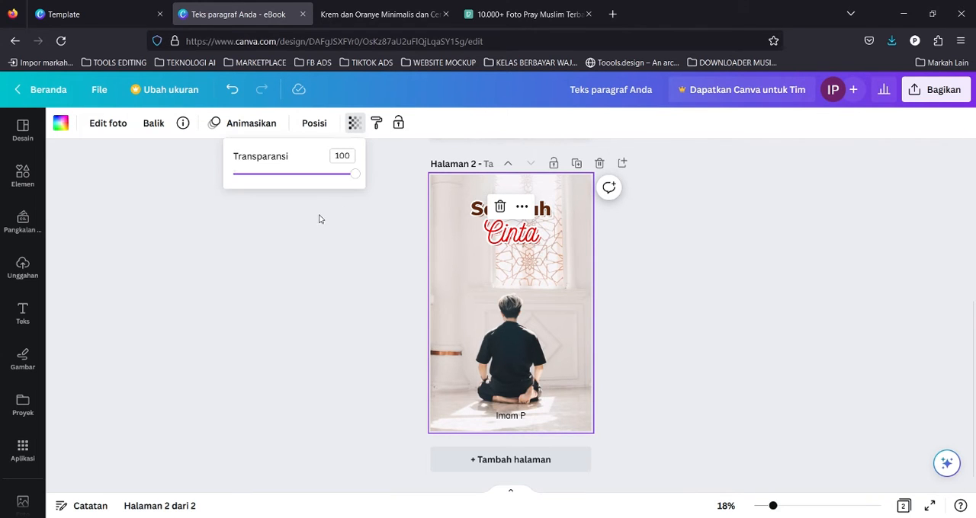
drag(355, 174, 277, 174)
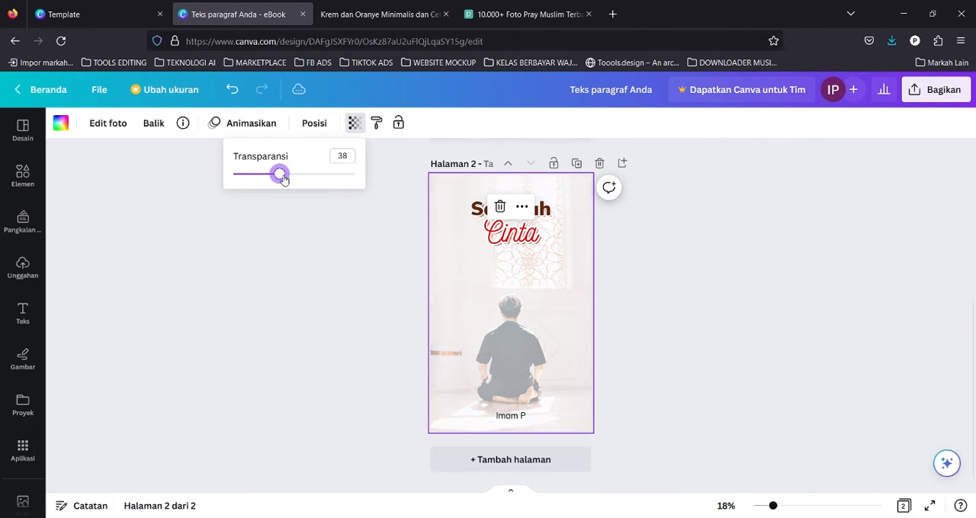
Set the page 2 background colour to white.
click(61, 126)
click(61, 126)
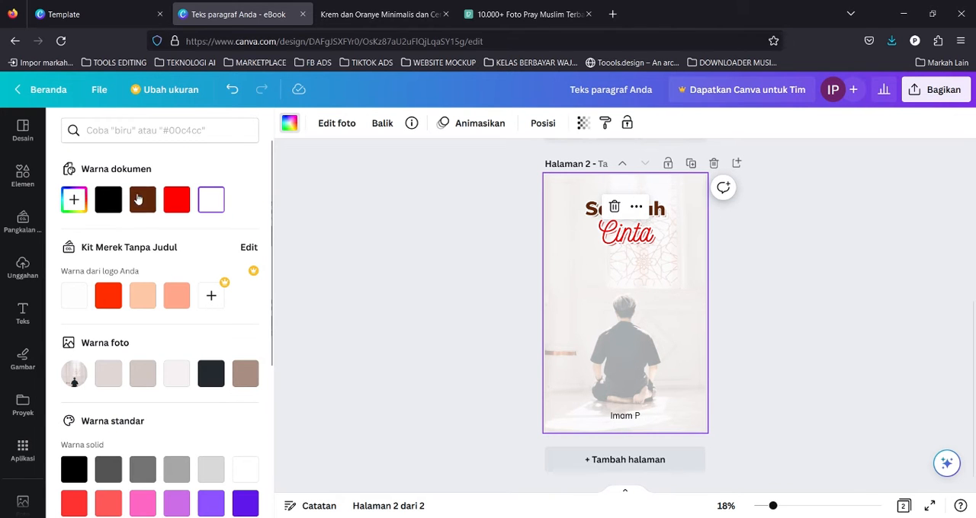
click(143, 200)
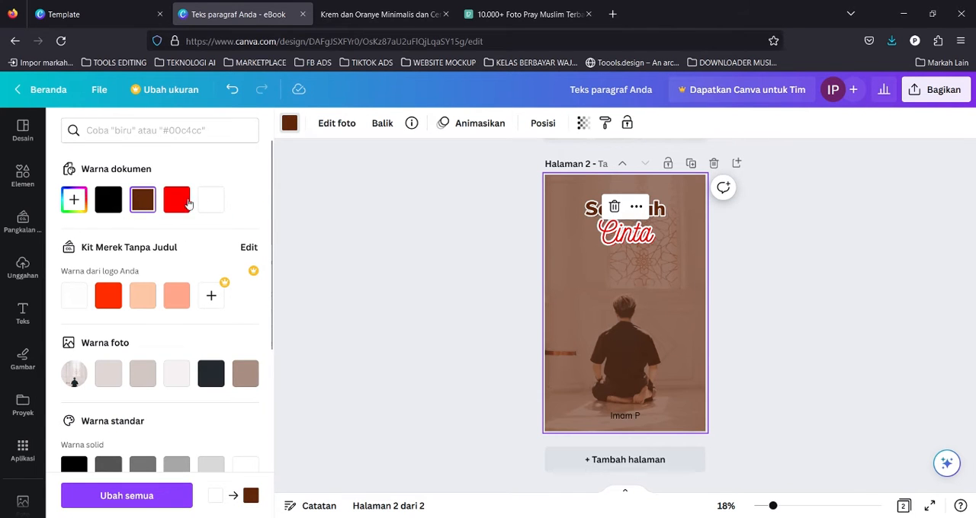
click(176, 200)
click(211, 200)
click(686, 288)
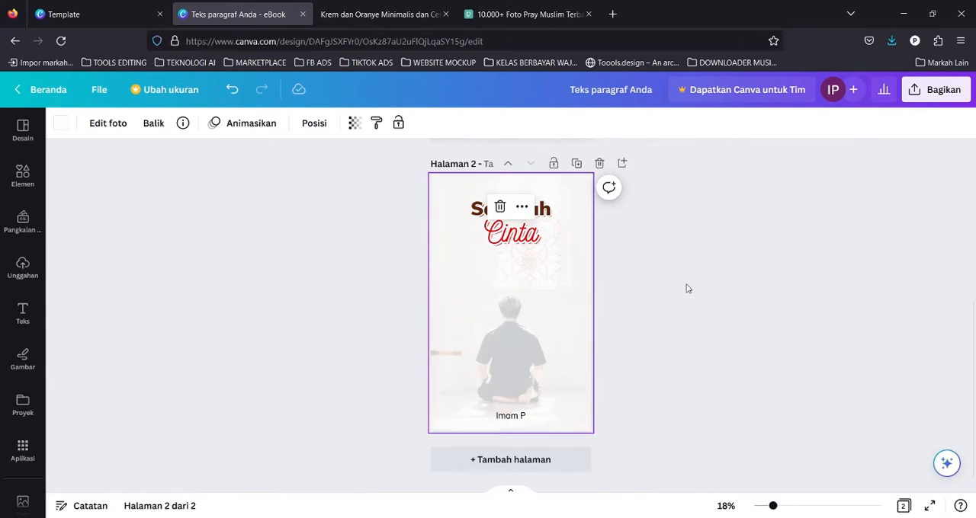
scroll(569, 248, up, 3)
scroll(569, 253, down, 2)
scroll(567, 252, up, 3)
scroll(568, 260, down, 4)
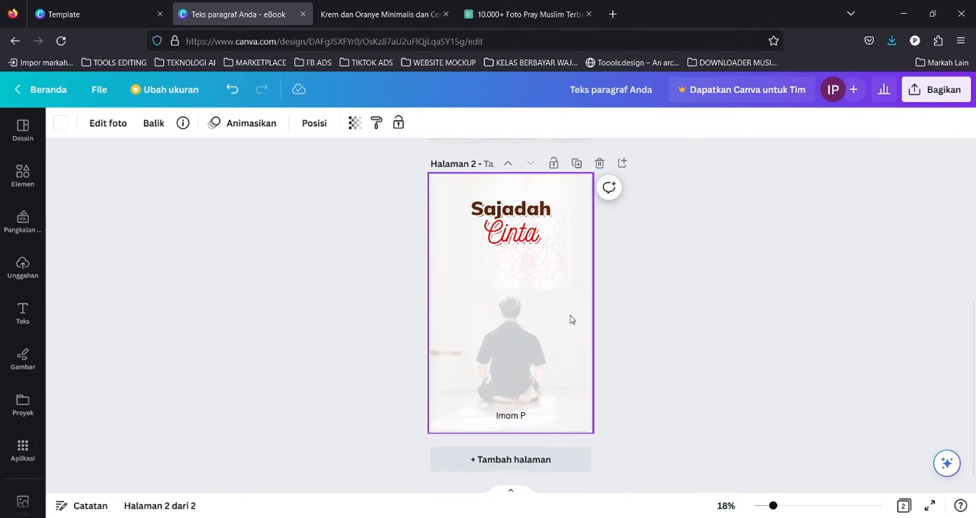
Enlarge the page 2 photo and reposition it so the praying man sits toward the right edge.
double_click(557, 321)
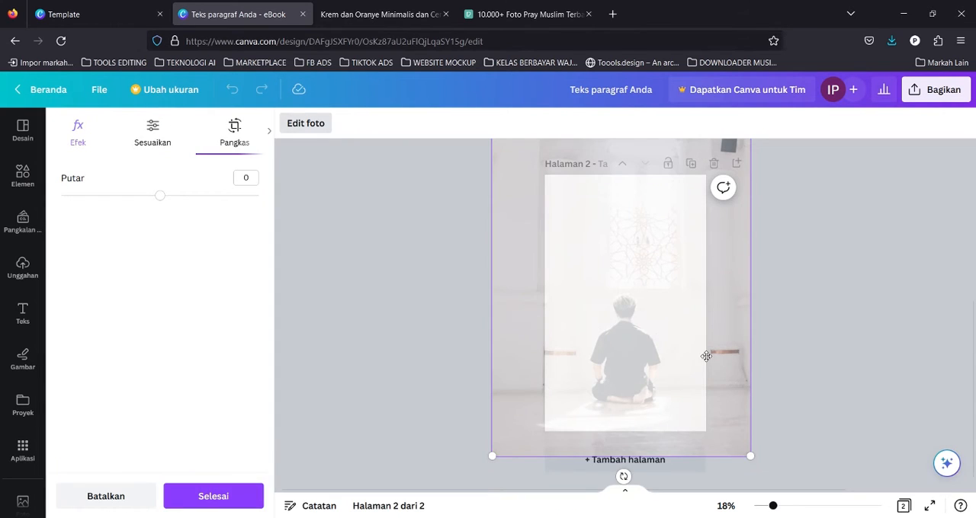
drag(693, 373, 656, 326)
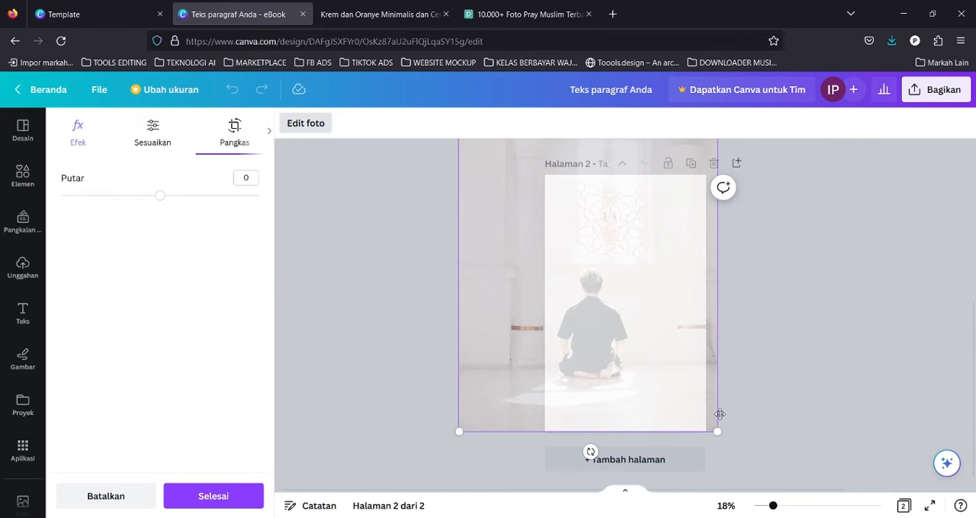
drag(719, 435, 808, 501)
drag(797, 283, 862, 223)
drag(847, 471, 887, 517)
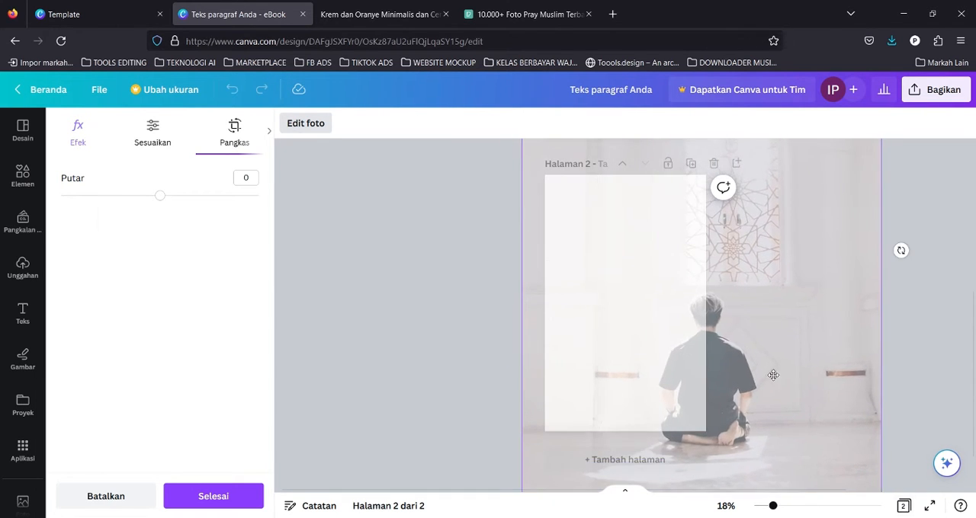
drag(773, 373, 756, 340)
click(889, 222)
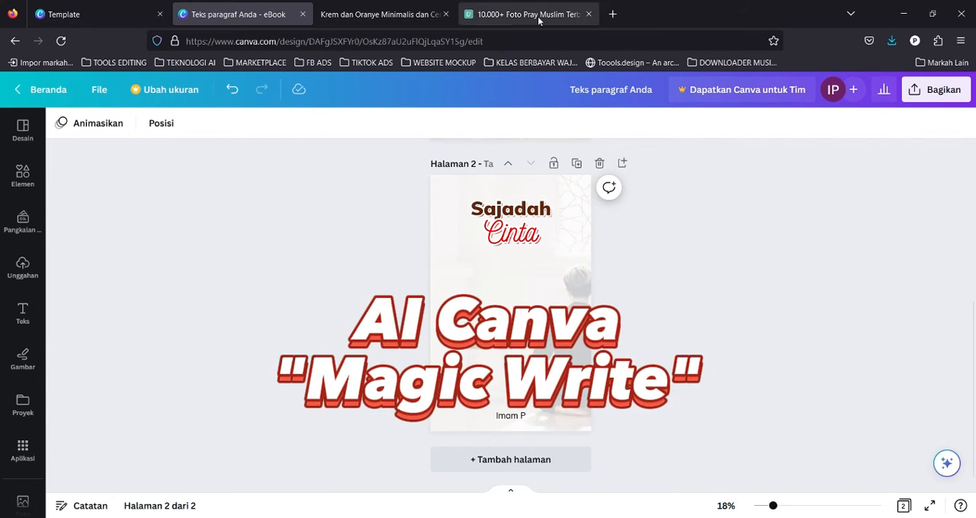
Open a new browser tab, then return to the Canva home page in the Template tab.
click(612, 14)
text(open.spotify.com/)
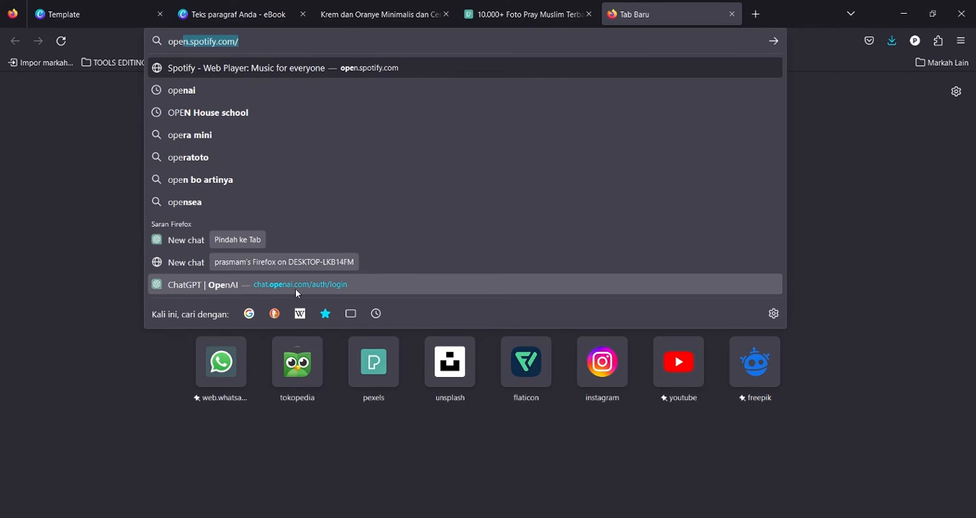
click(69, 9)
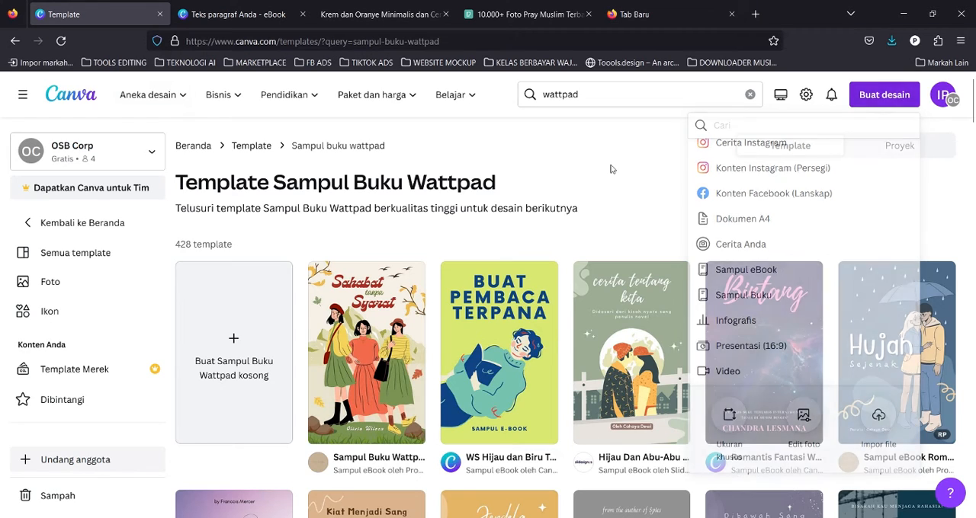
click(204, 144)
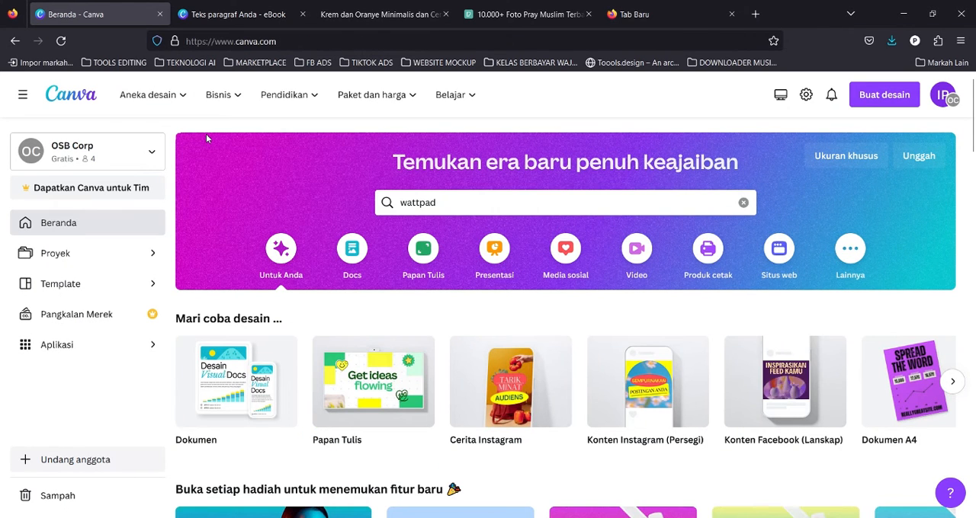
Create a new blank Doc from the home page and choose to keep it in the browser instead of the desktop app.
click(357, 261)
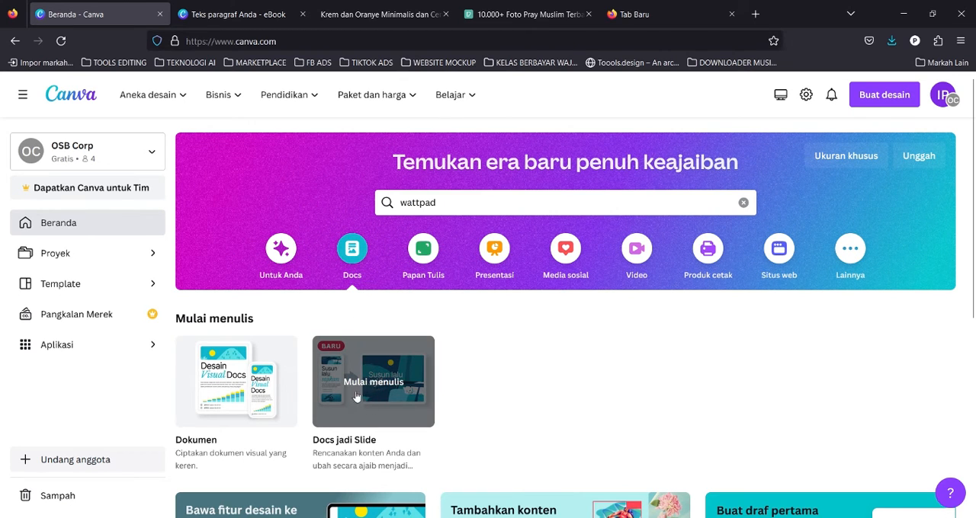
click(225, 383)
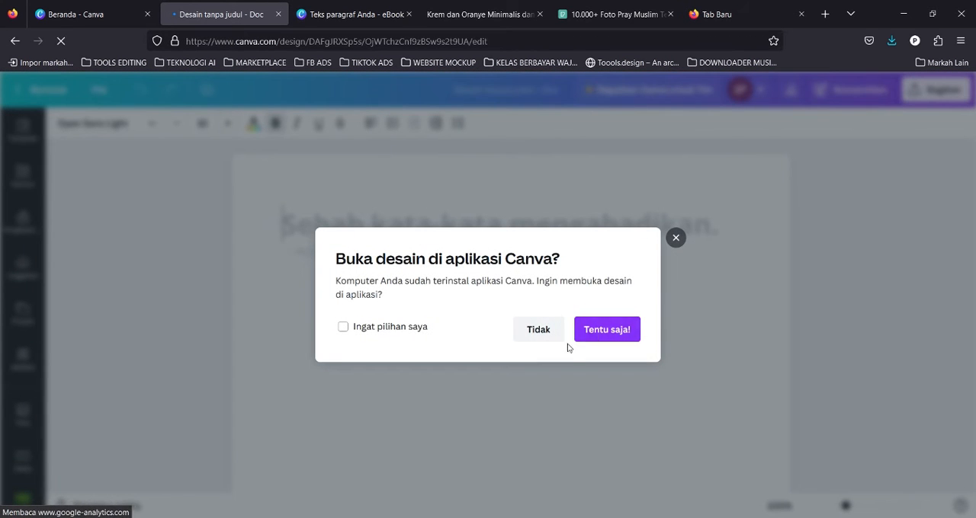
click(546, 334)
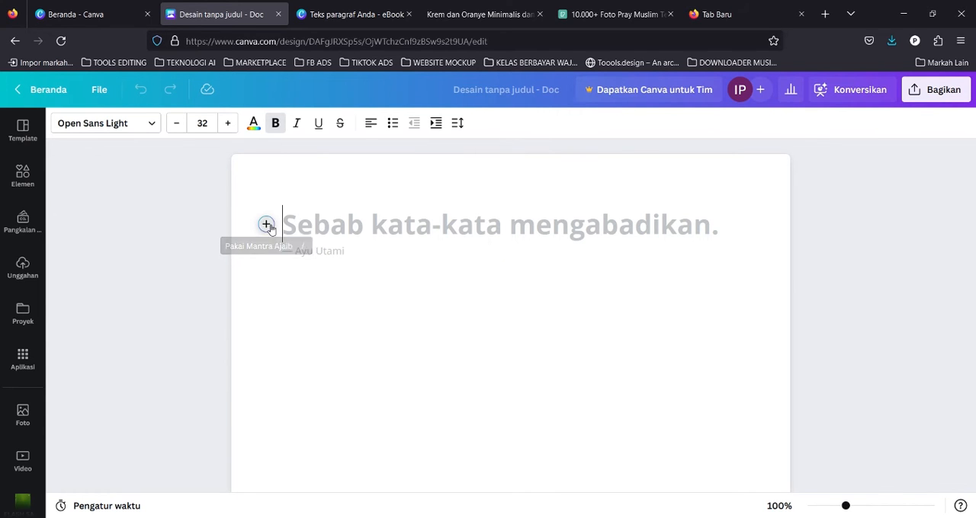
Use Magic Write with the prompt "Buatkan sinopsis tentang judul buku sajadah cinta" to generate a synopsis.
click(266, 226)
click(339, 305)
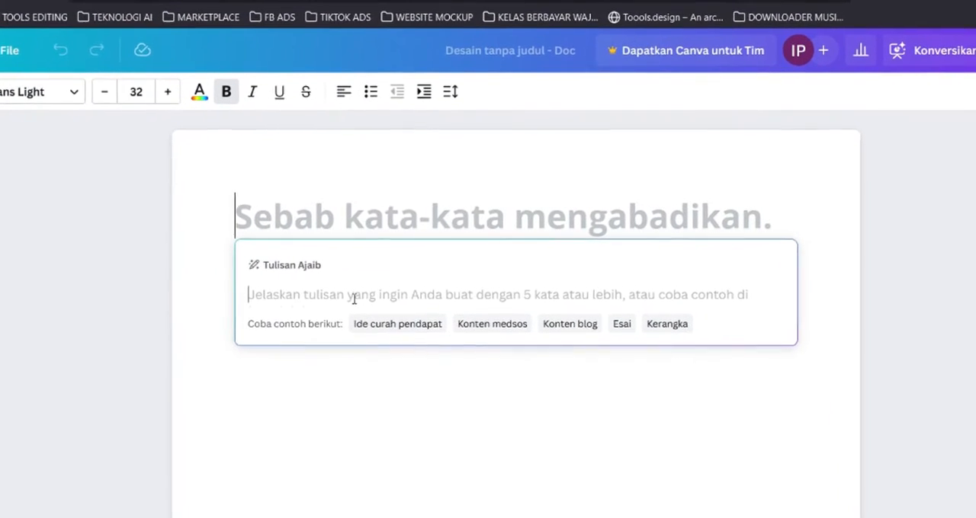
text(Buatkan sinopsis tentang)
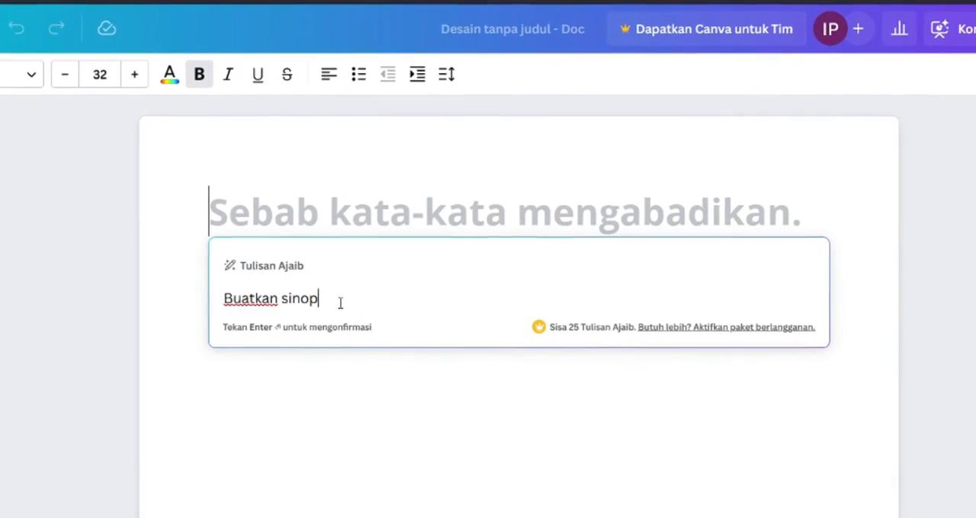
text( judul buku)
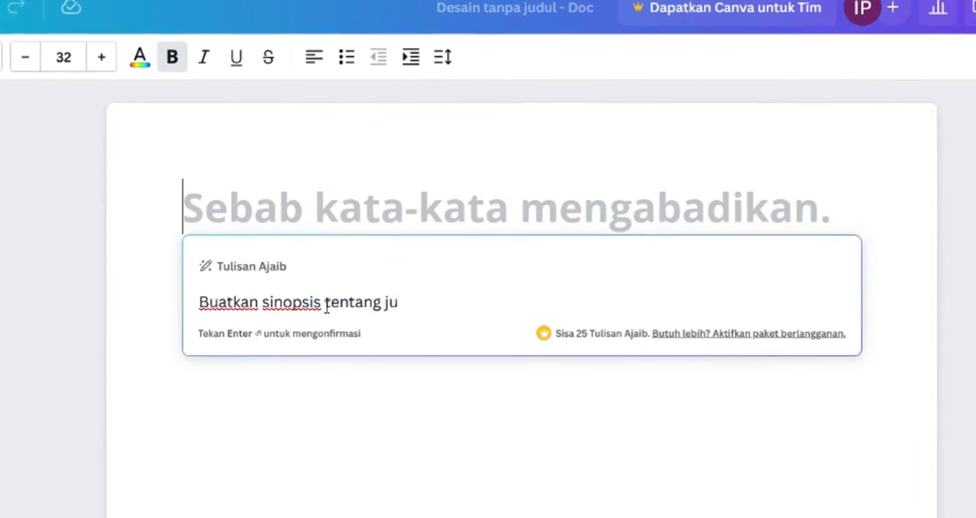
text( sajadah cinta)
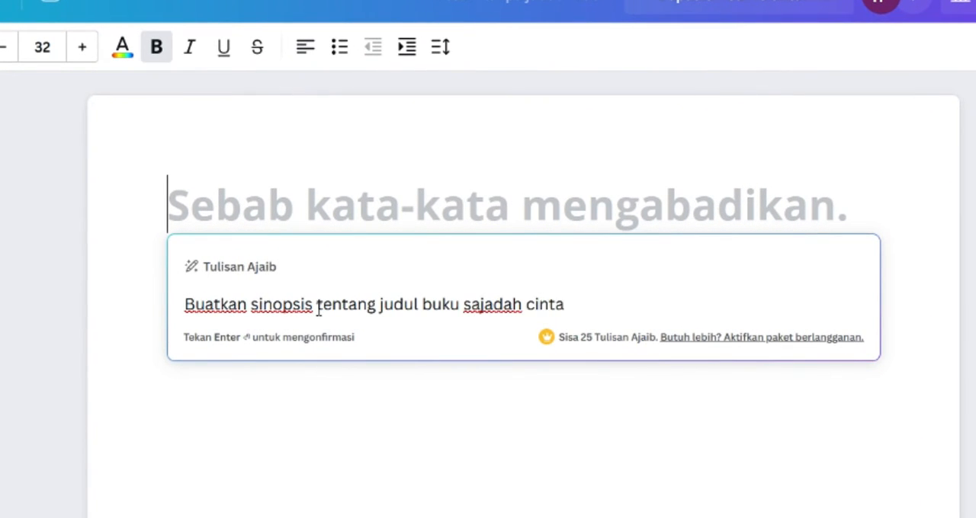
key(Return)
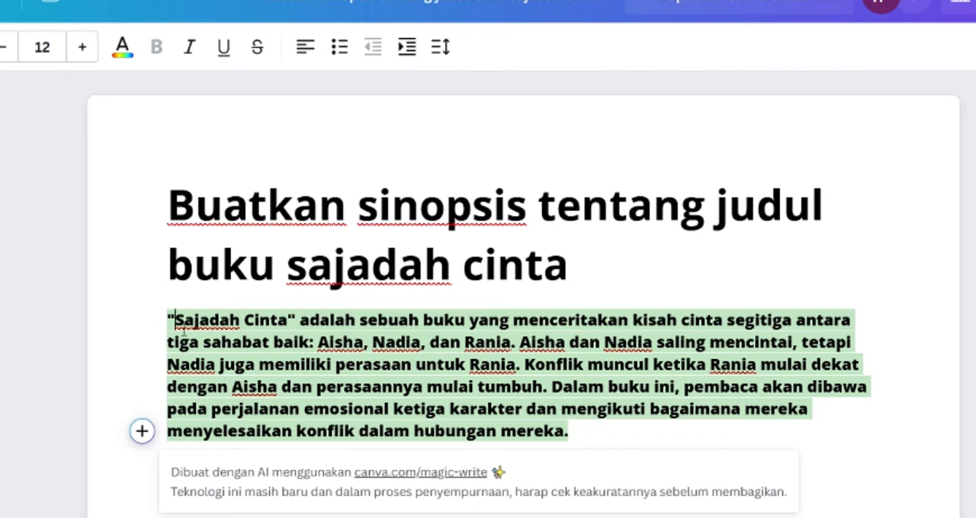
Copy the generated synopsis paragraph and paste it into a new text box on page 2 of the book cover design.
drag(587, 444, 167, 321)
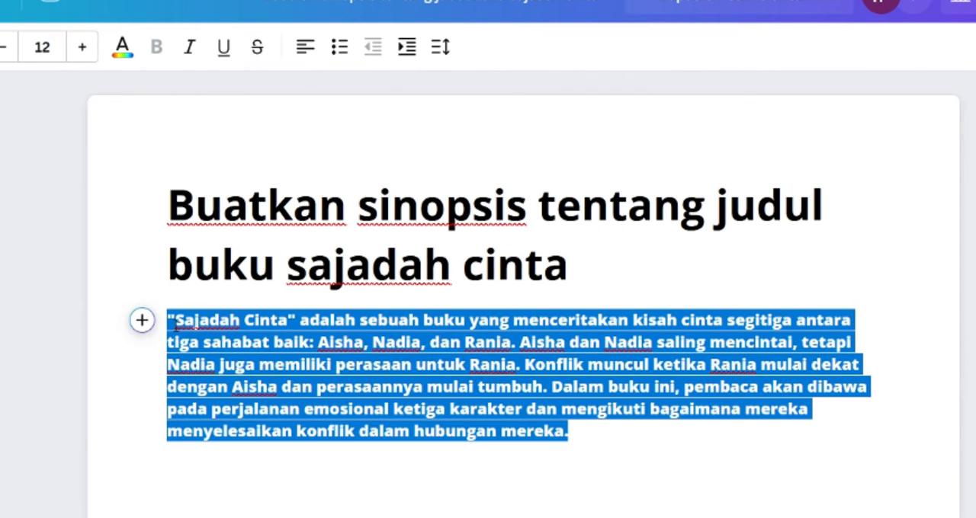
click(769, 465)
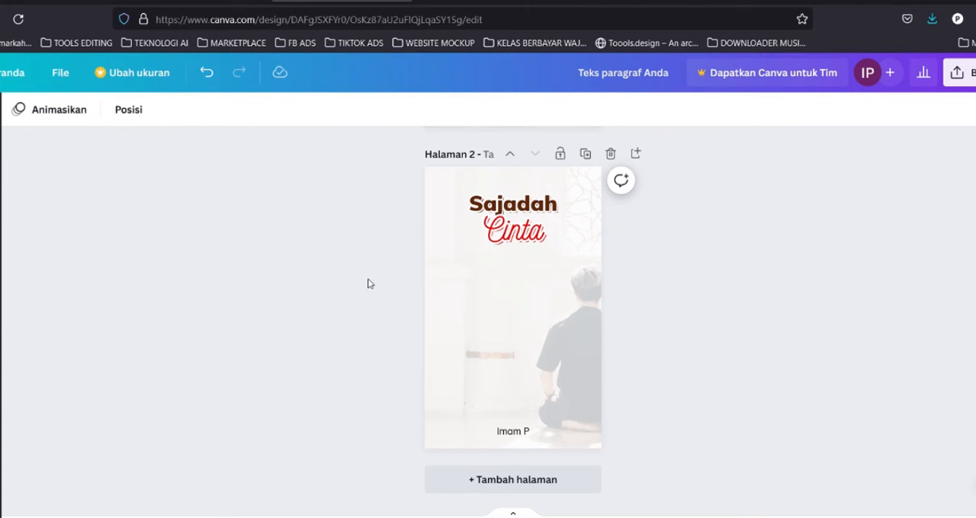
key(t)
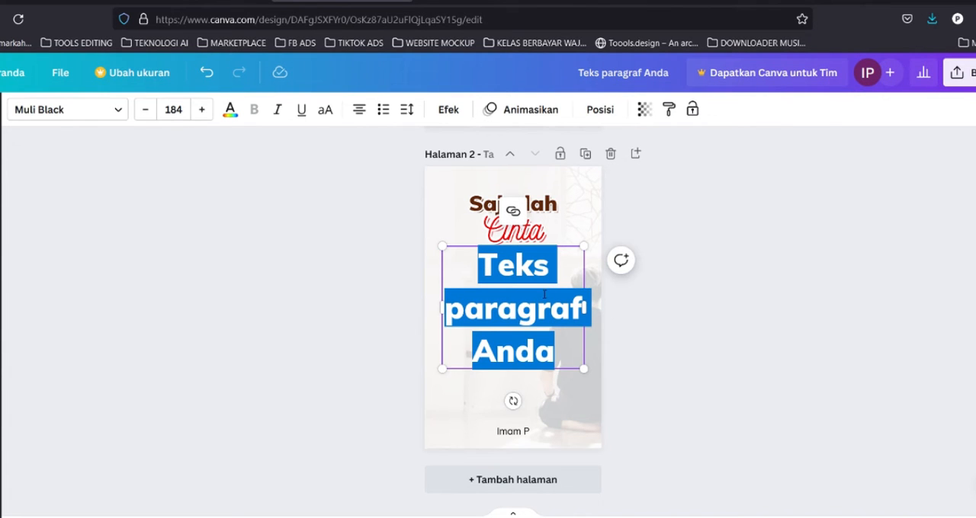
key(ctrl+v)
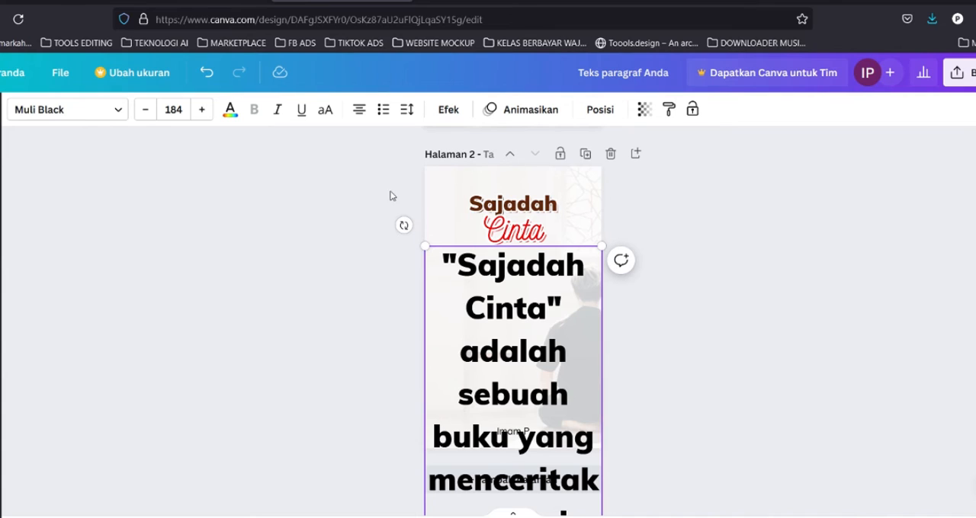
Change the pasted synopsis text's font to Muli Regular.
click(48, 116)
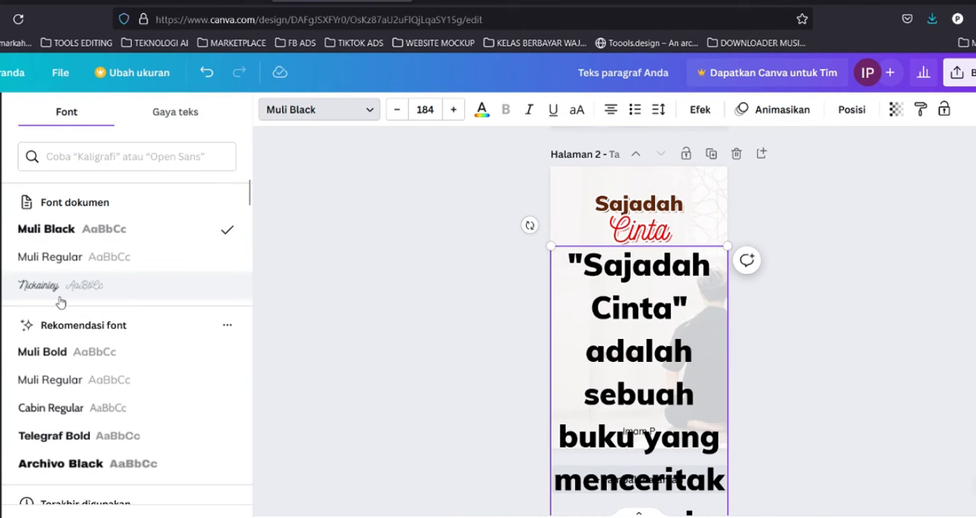
click(61, 257)
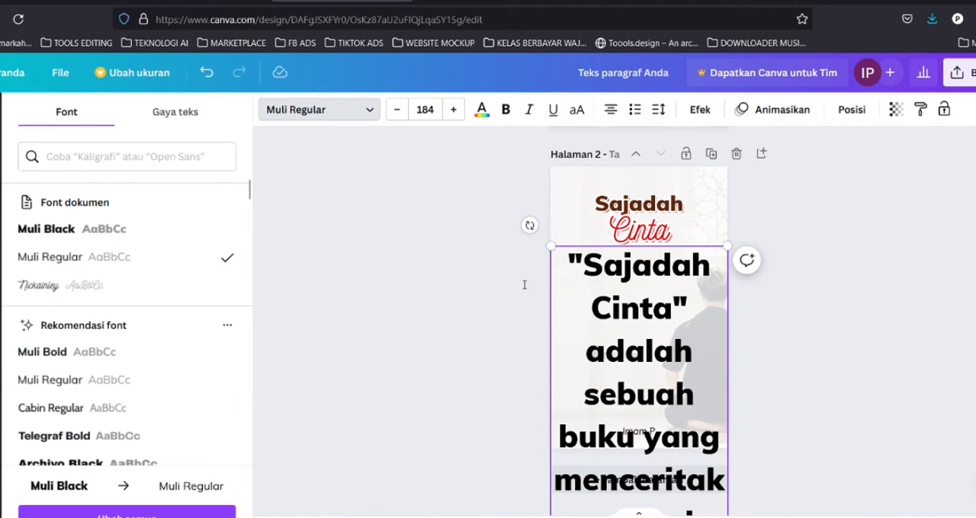
click(524, 284)
click(754, 248)
click(565, 288)
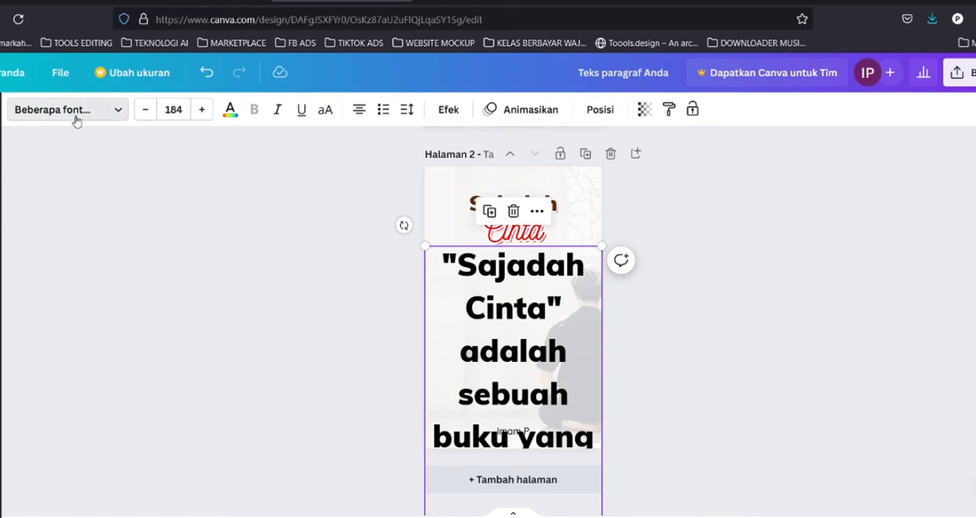
click(75, 120)
click(208, 231)
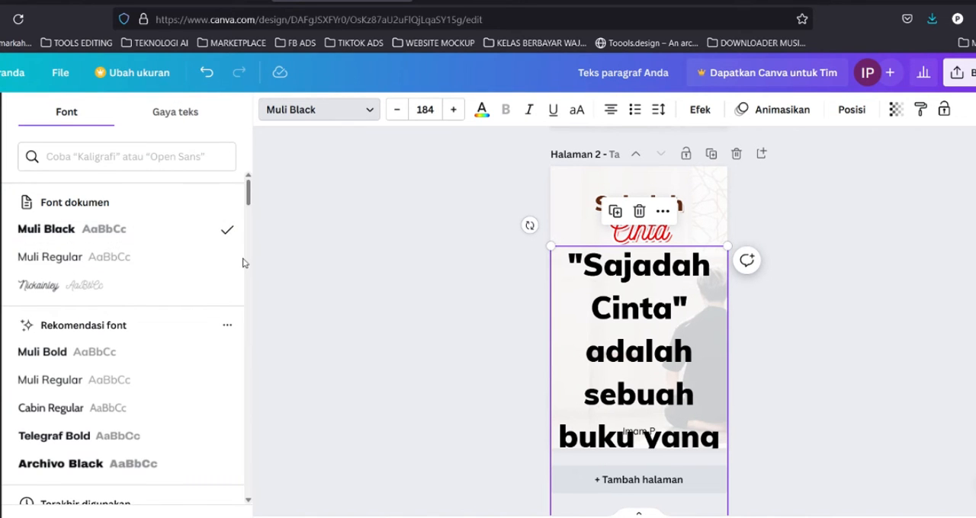
click(241, 260)
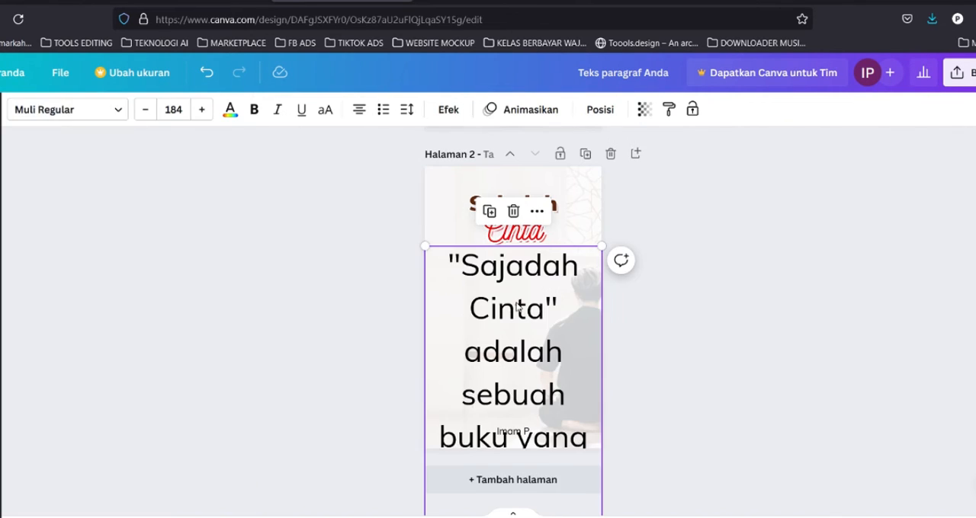
Set the synopsis font size to 46.
click(173, 109)
text(20)
key(Return)
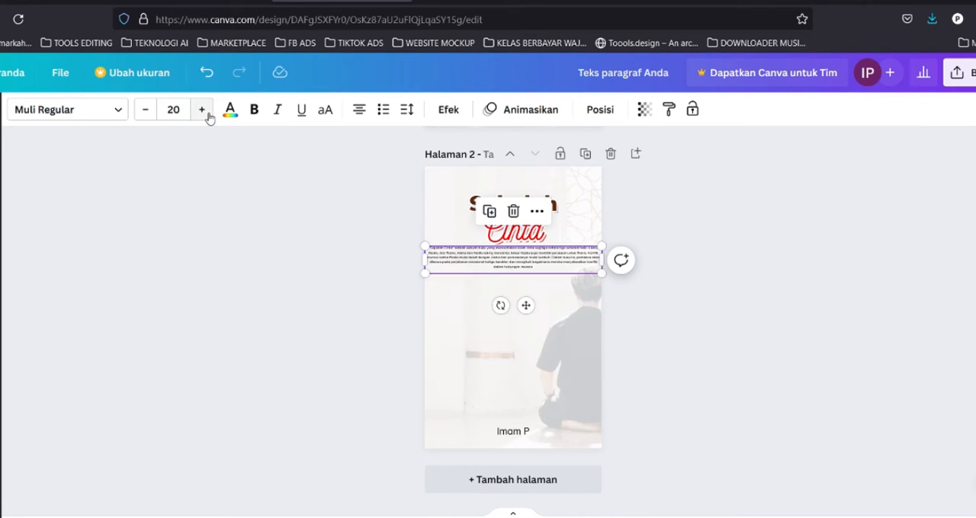
click(178, 112)
text(65)
key(Return)
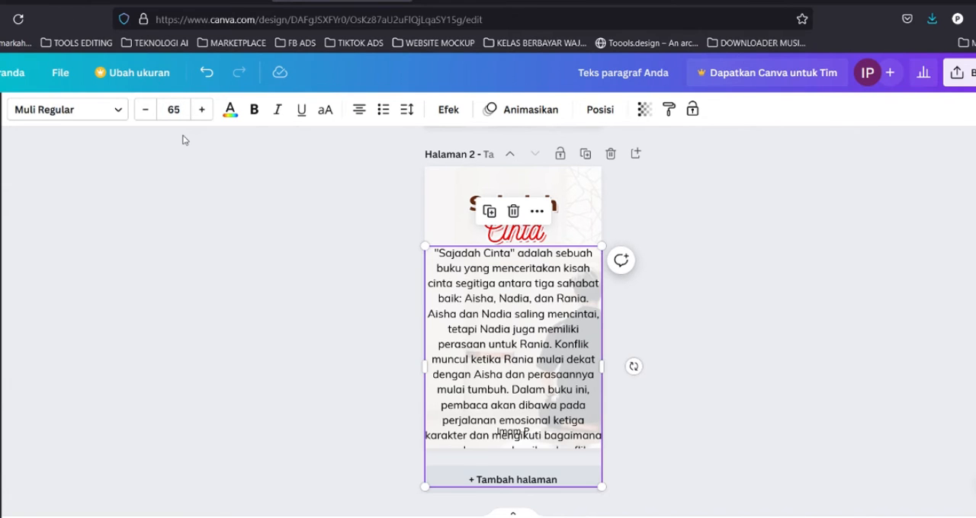
click(176, 116)
click(176, 118)
click(144, 113)
click(144, 113)
click(143, 113)
click(143, 112)
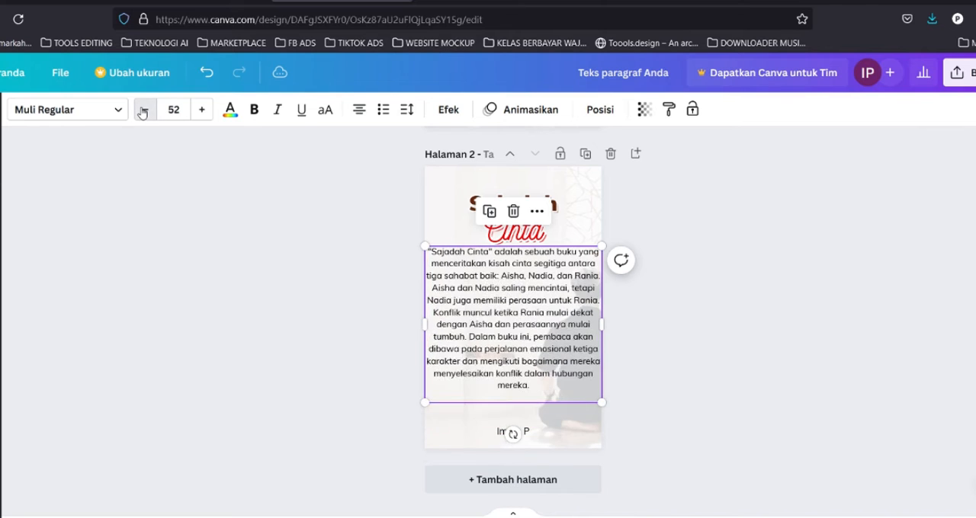
click(142, 112)
click(142, 112)
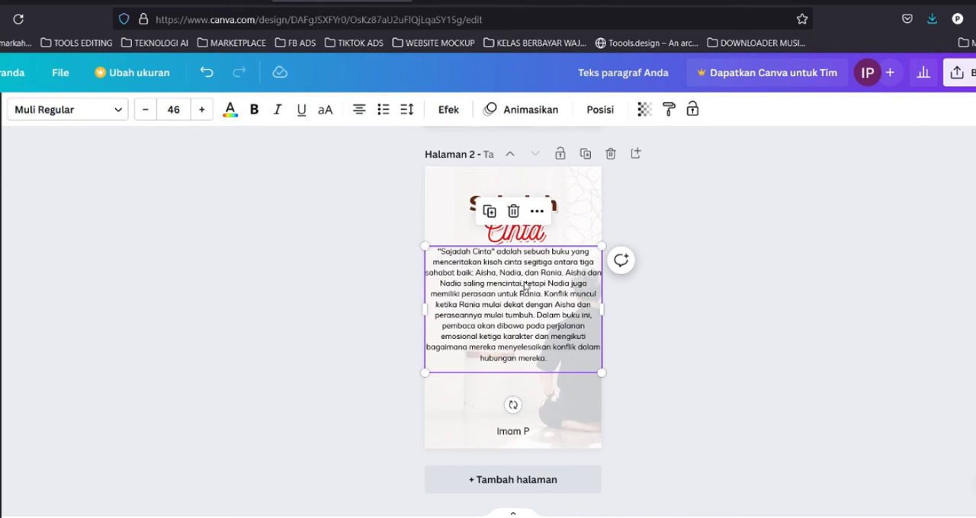
Move the synopsis box slightly lower under the title and left-align its text.
drag(525, 287, 541, 300)
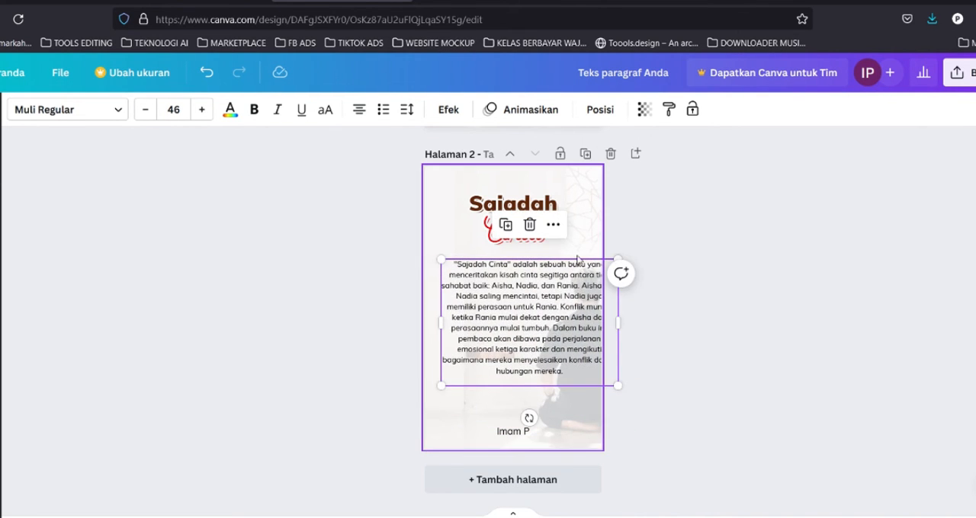
click(513, 307)
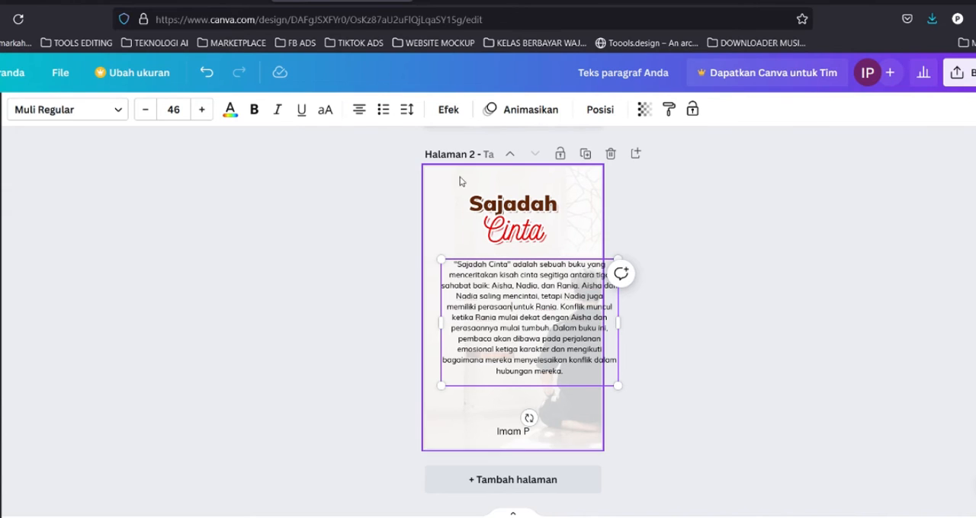
click(359, 109)
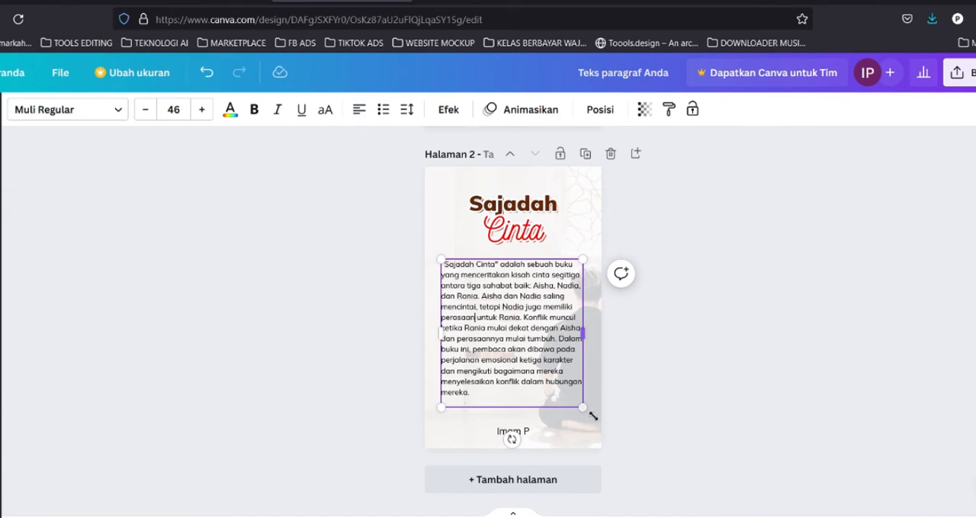
Narrow the synopsis text box and set its font size to 38.
drag(586, 335, 568, 341)
click(145, 109)
click(145, 109)
click(144, 110)
click(145, 109)
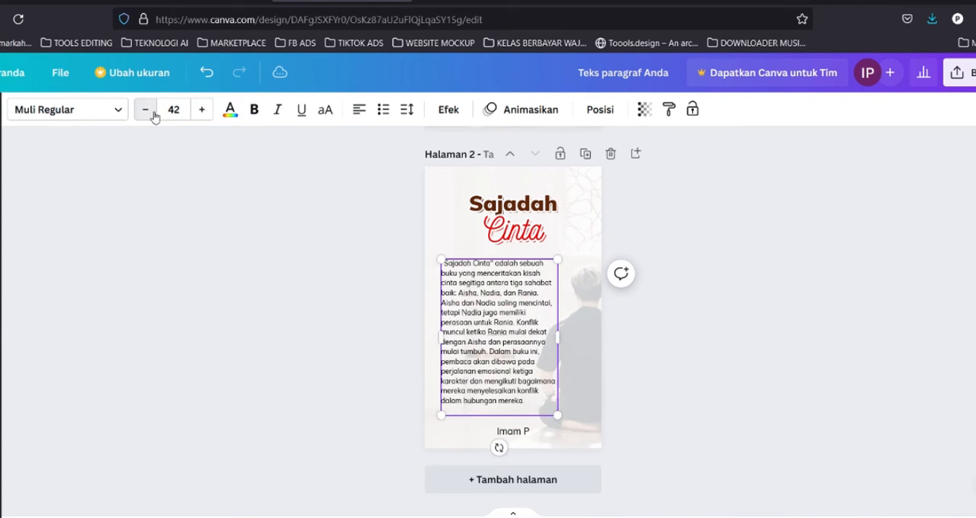
click(145, 109)
click(145, 109)
click(145, 109)
click(150, 115)
click(151, 114)
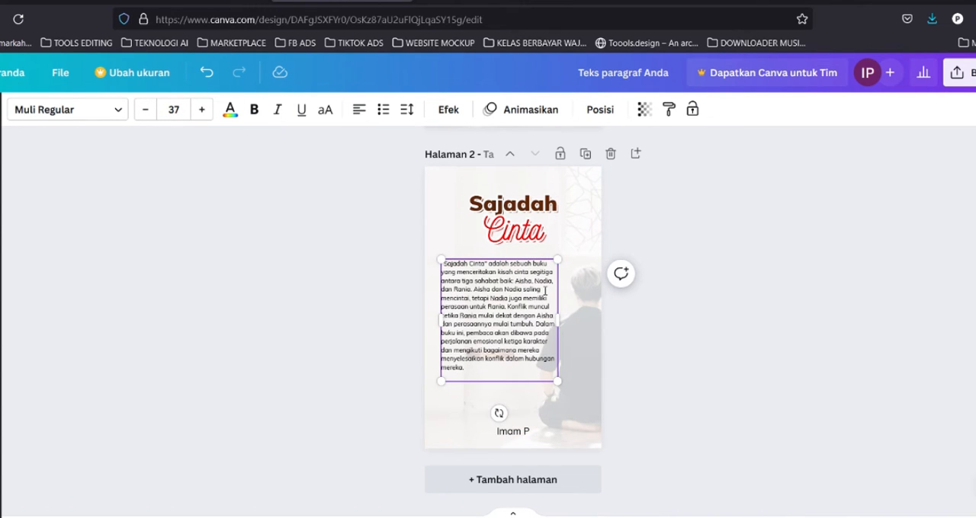
click(201, 109)
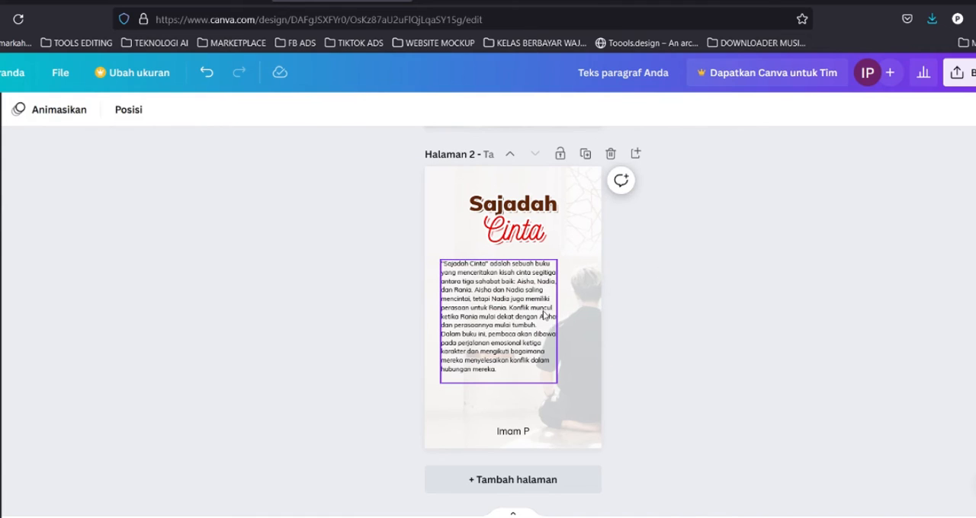
Insert a line break before "Dalam buku ini" in the synopsis.
drag(570, 328, 578, 328)
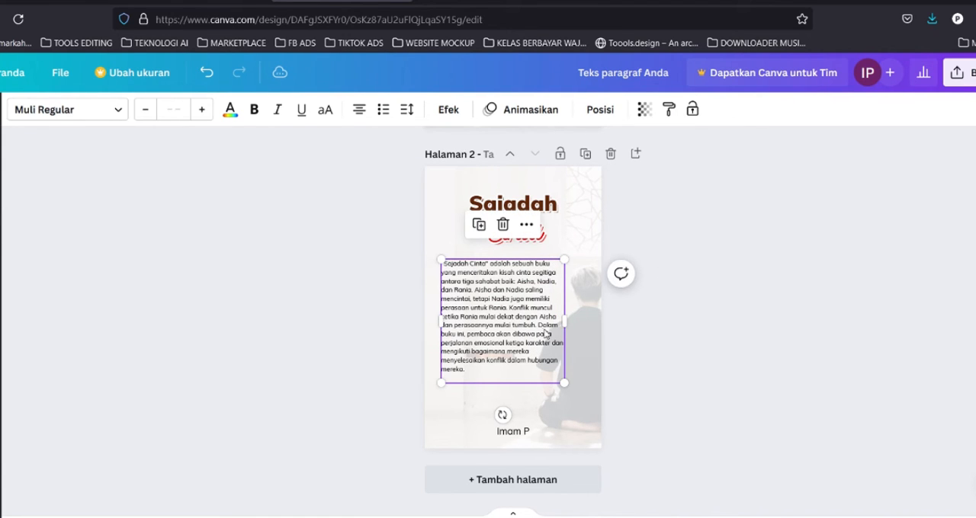
click(538, 326)
key(Return)
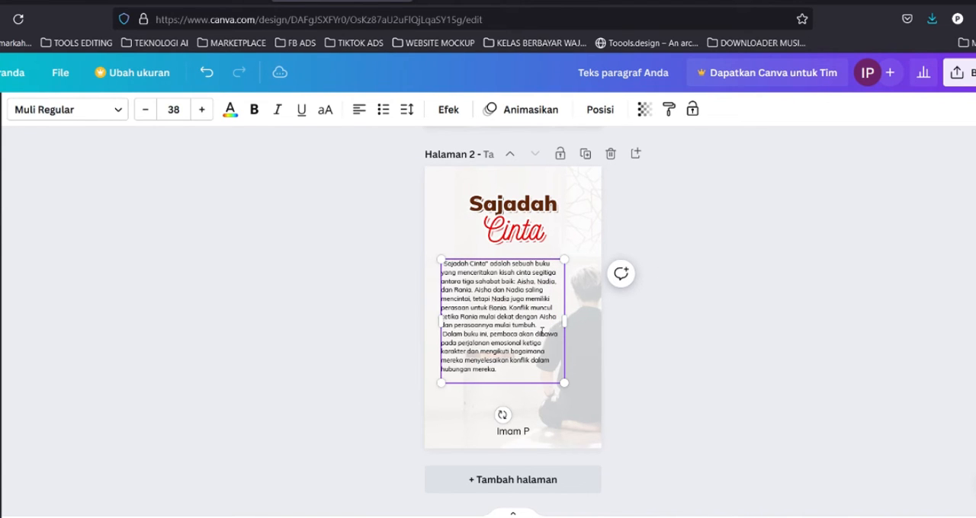
click(571, 388)
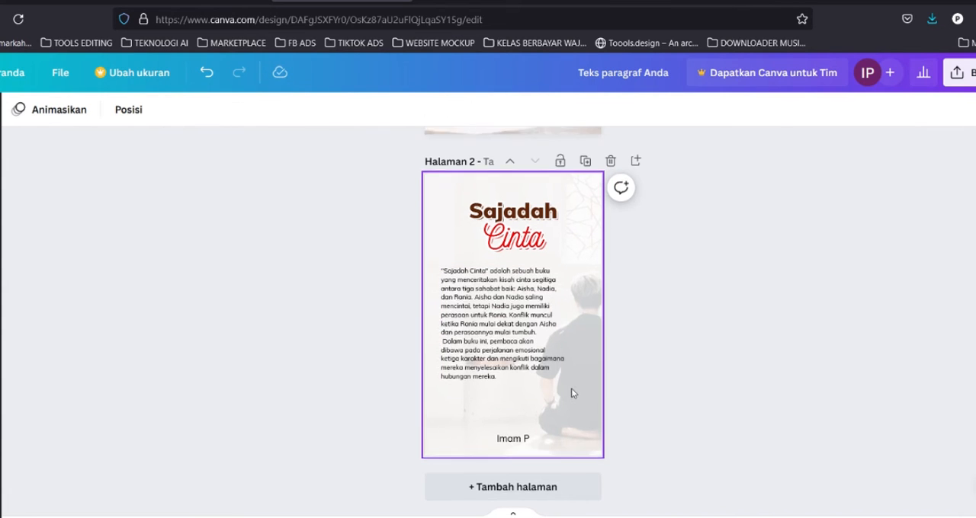
Insert a line break before "bagaimana mereka" in the synopsis and nudge the text box slightly down.
scroll(625, 420, up, 1)
scroll(512, 447, up, 3)
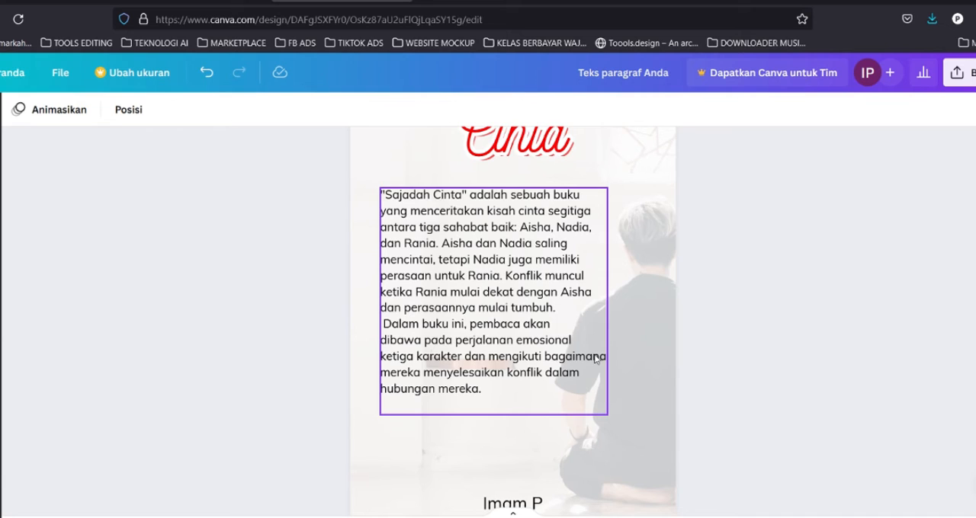
click(589, 351)
click(652, 358)
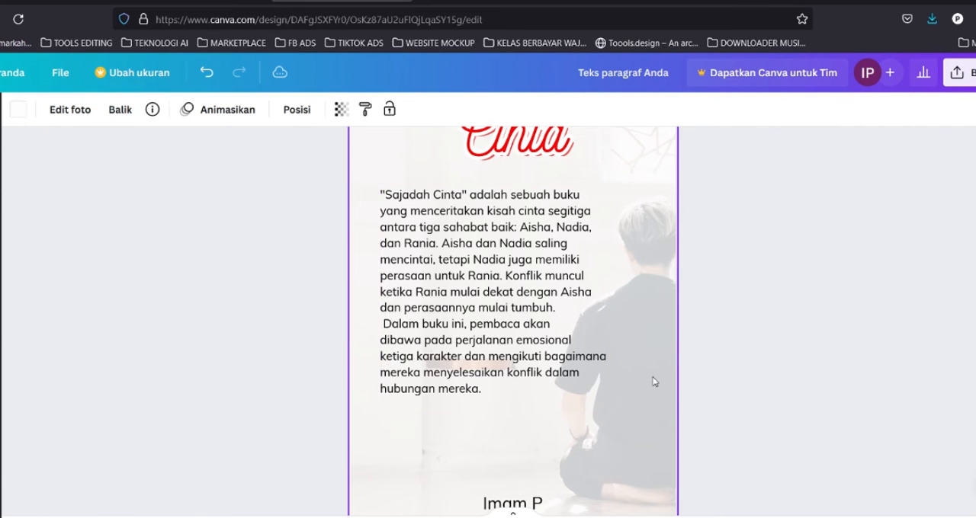
double_click(653, 387)
drag(858, 298, 873, 302)
click(337, 273)
click(557, 363)
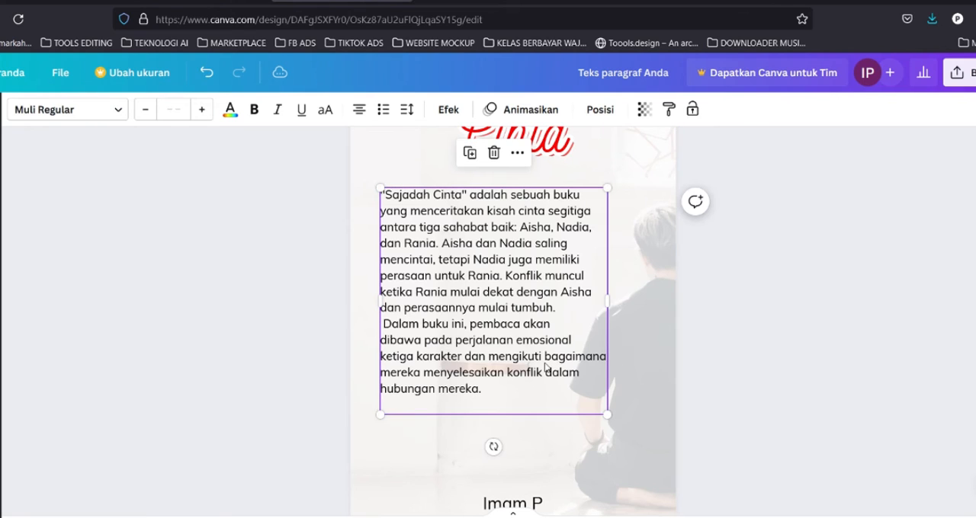
click(549, 369)
key(Return)
click(771, 285)
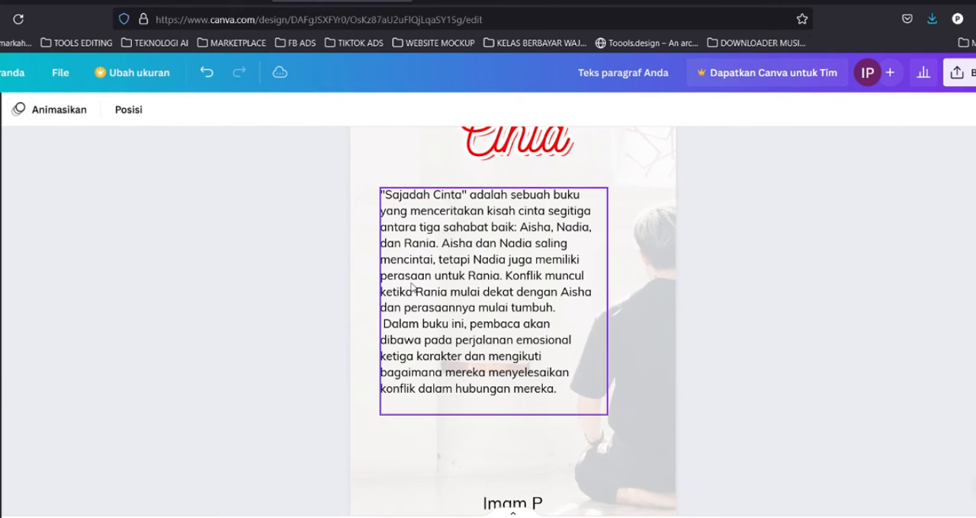
drag(465, 260, 468, 272)
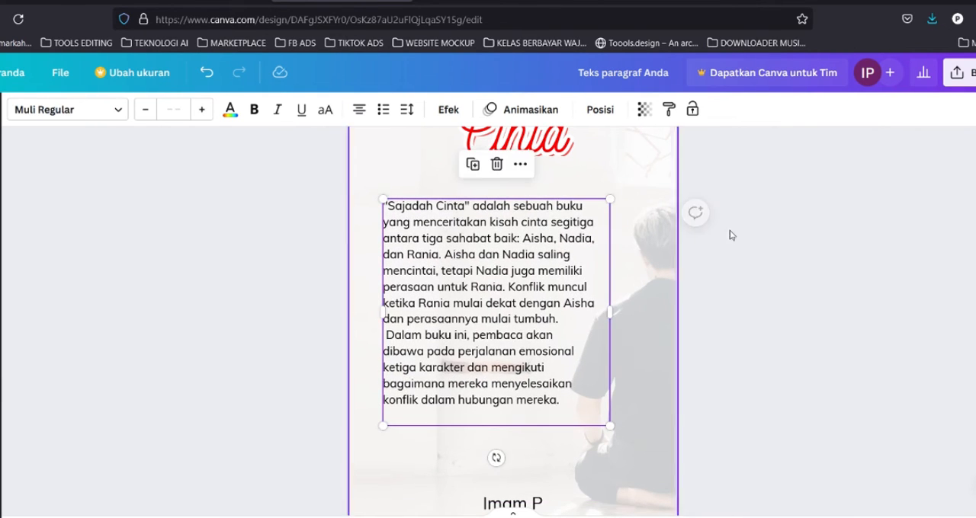
Bold the quoted title "Sajadah Cinta" at the start of the synopsis text.
click(730, 230)
click(429, 235)
click(485, 211)
click(467, 208)
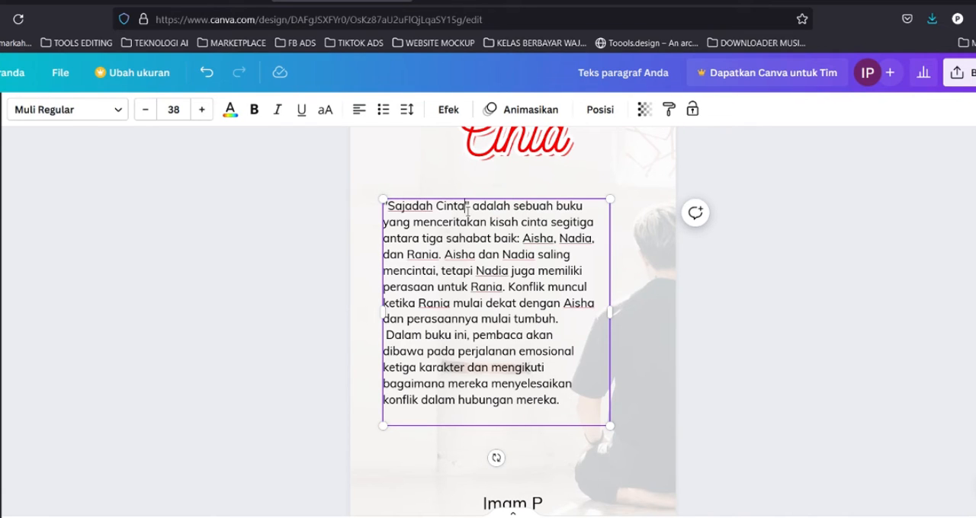
drag(475, 210, 386, 209)
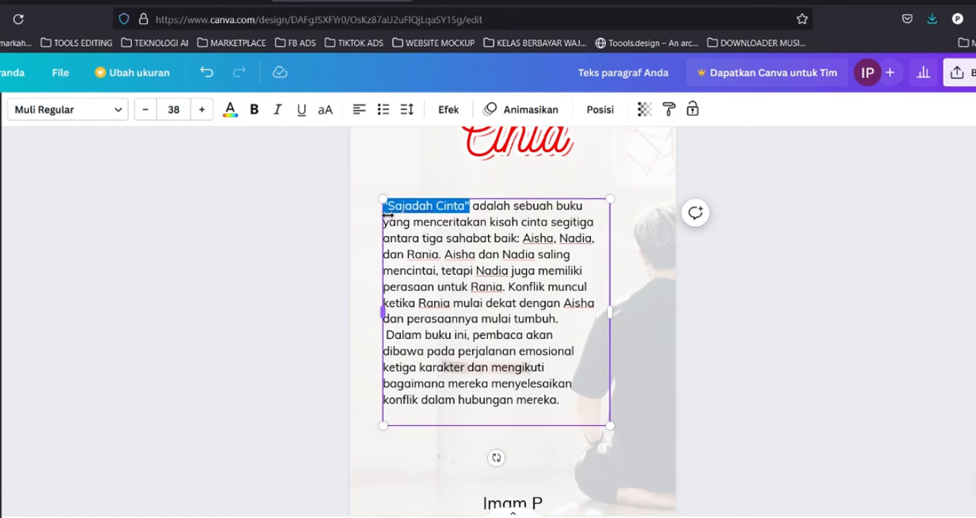
click(263, 120)
click(270, 260)
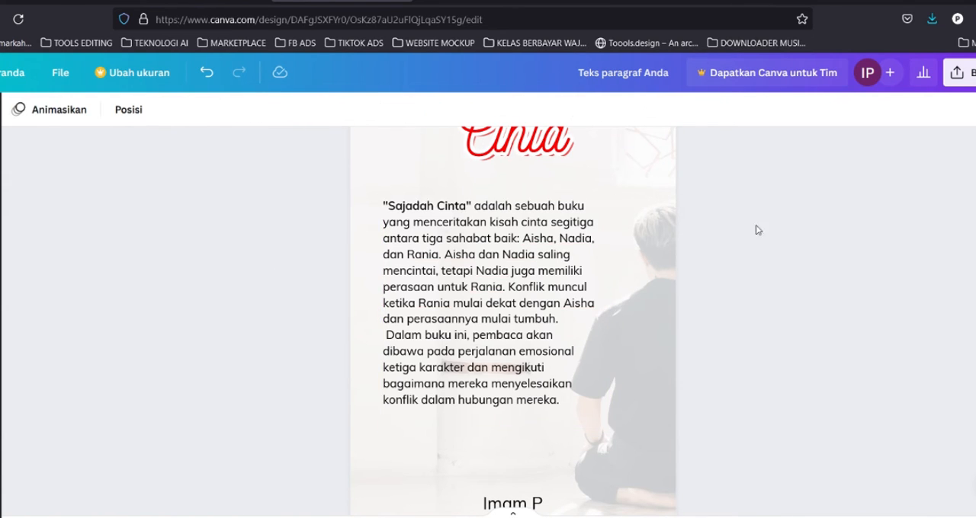
Move the "Imam P" author name to the left edge just below the synopsis box.
scroll(681, 246, up, 2)
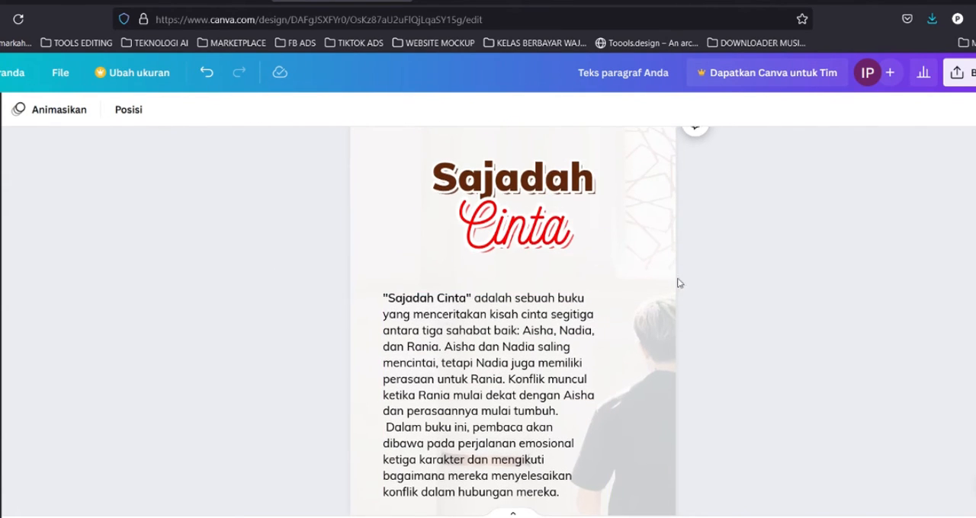
scroll(677, 283, down, 4)
scroll(643, 302, up, 4)
scroll(640, 304, down, 4)
click(533, 415)
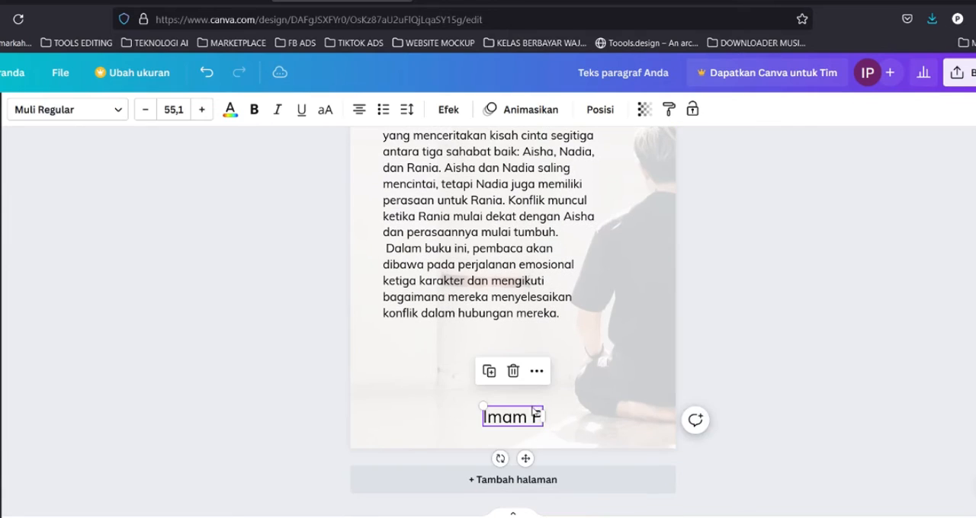
drag(551, 424, 540, 424)
key(ctrl+z)
drag(483, 407, 415, 359)
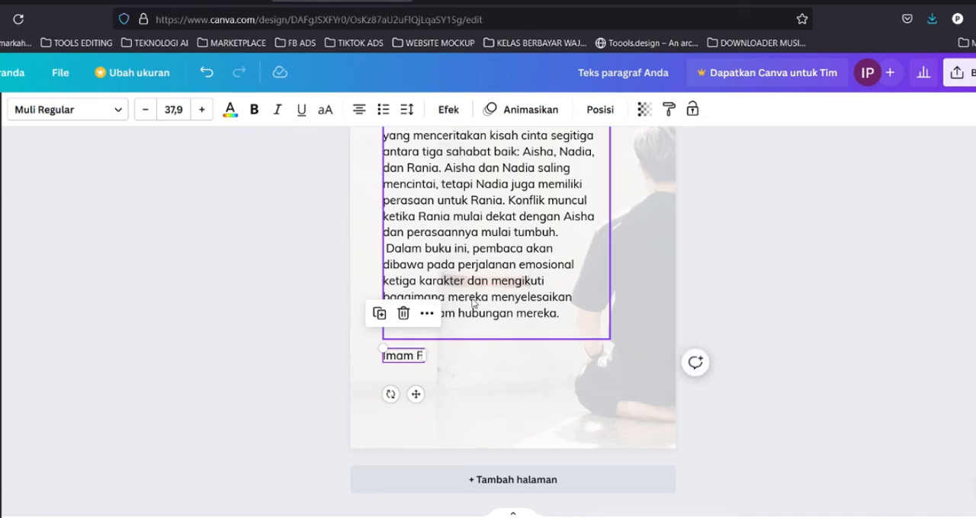
Increase the synopsis text size to 41.
scroll(485, 312, up, 3)
scroll(484, 313, down, 2)
click(484, 313)
scroll(484, 313, up, 1)
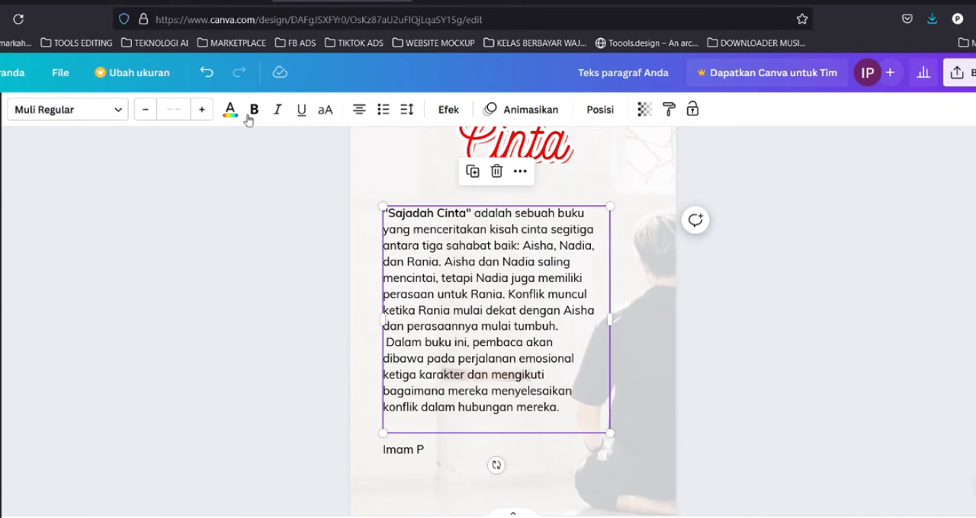
click(203, 110)
click(203, 111)
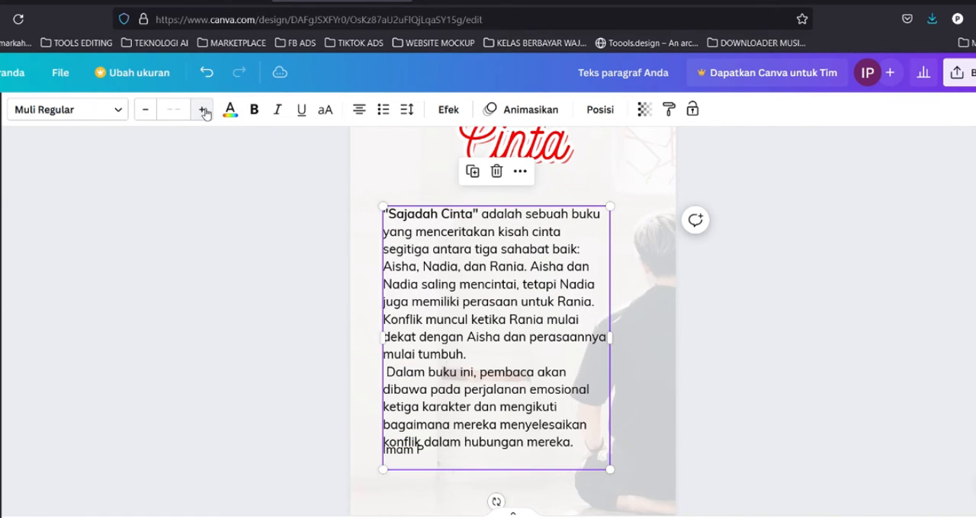
Insert a line break before "perasaannya" and remove the break before "bagaimana mereka" in the synopsis.
double_click(525, 334)
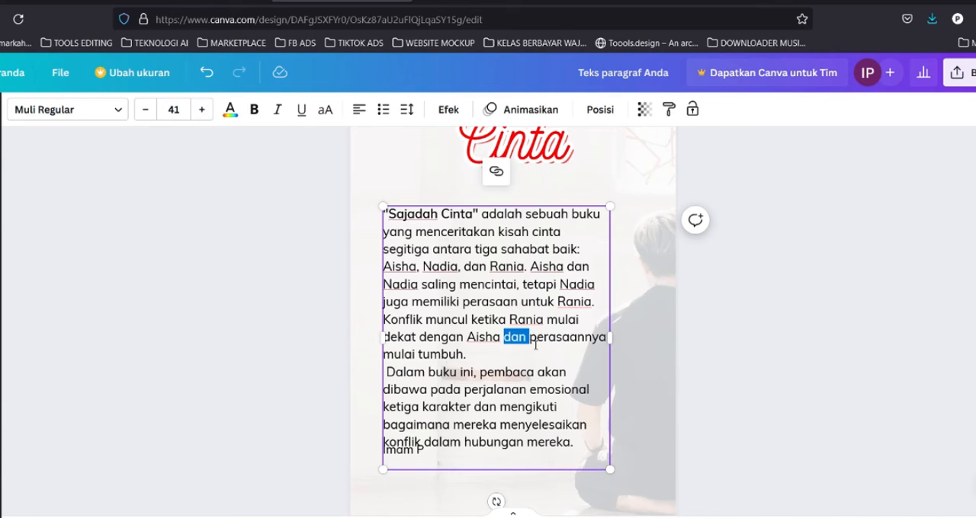
click(533, 346)
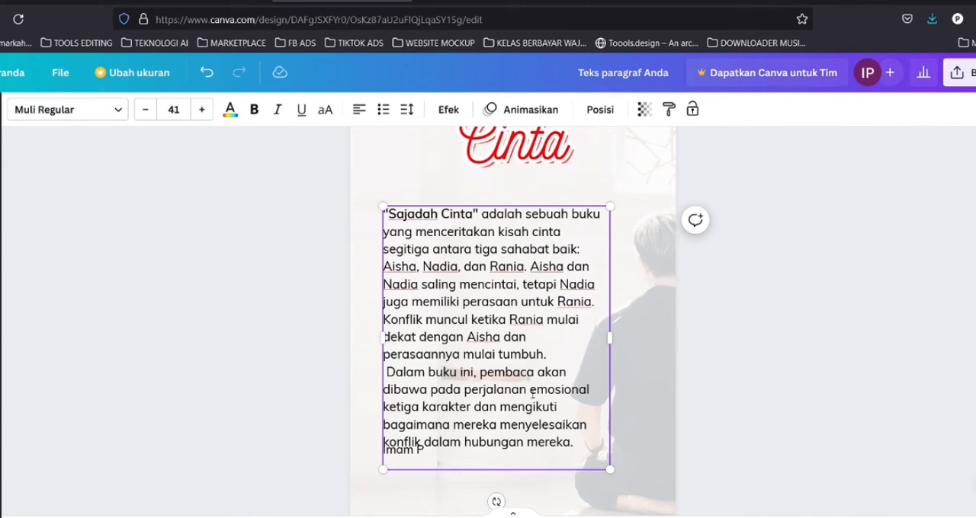
key(Return)
scroll(481, 312, down, 3)
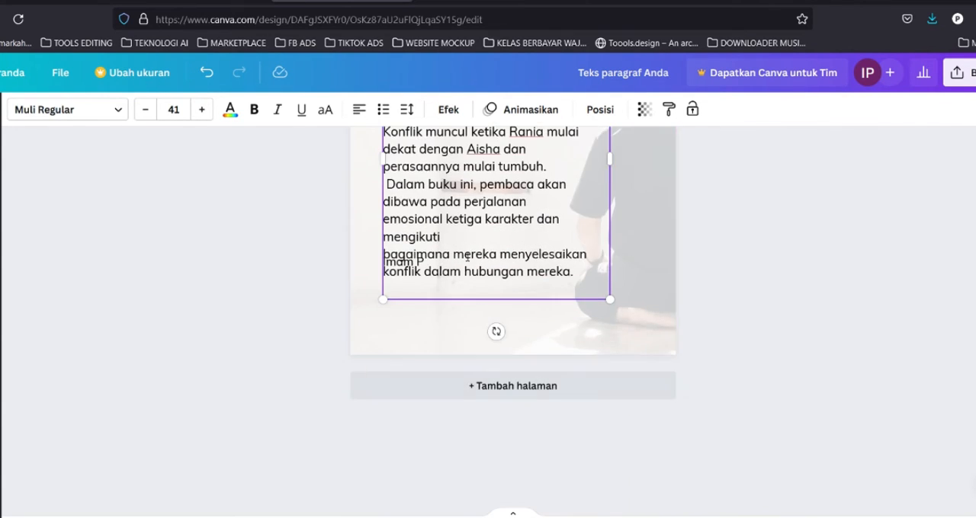
key(Delete)
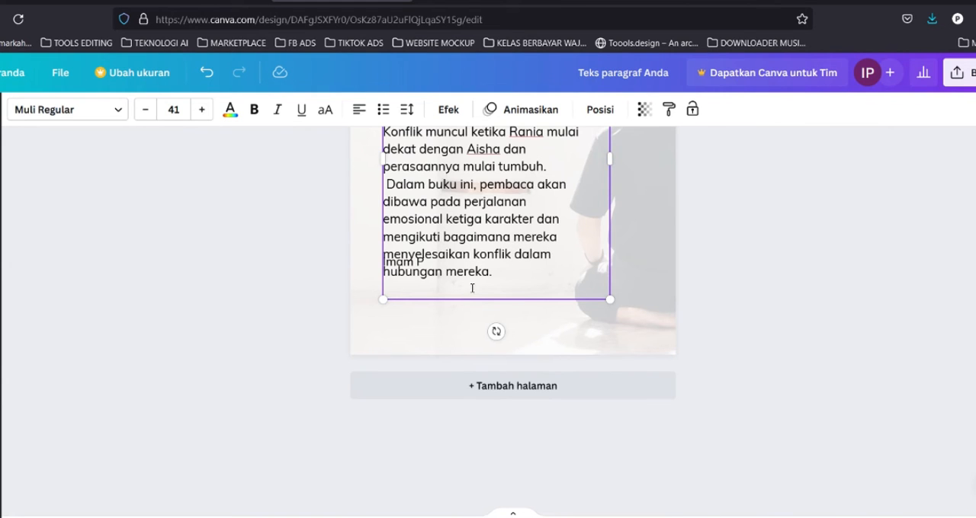
click(715, 285)
drag(413, 329, 454, 331)
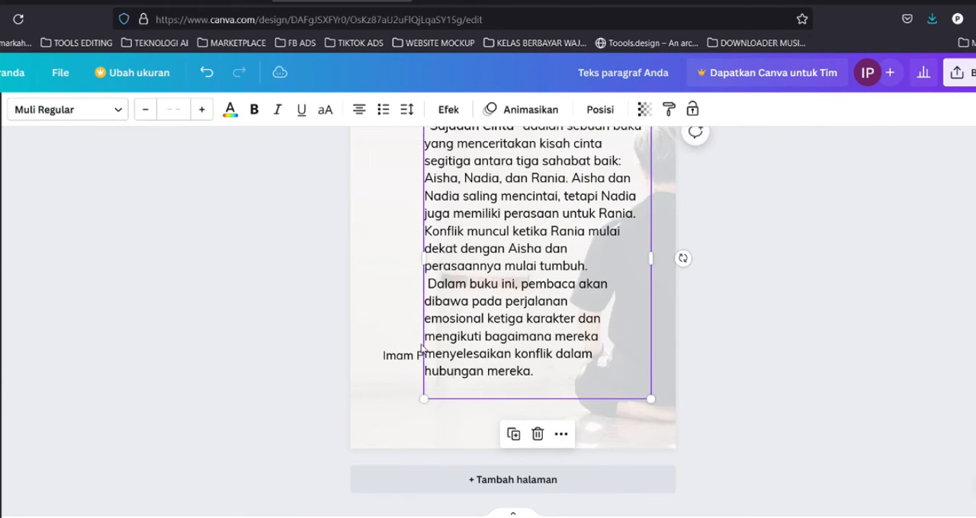
drag(414, 356, 413, 410)
drag(508, 294, 479, 289)
scroll(476, 297, up, 3)
scroll(616, 314, down, 3)
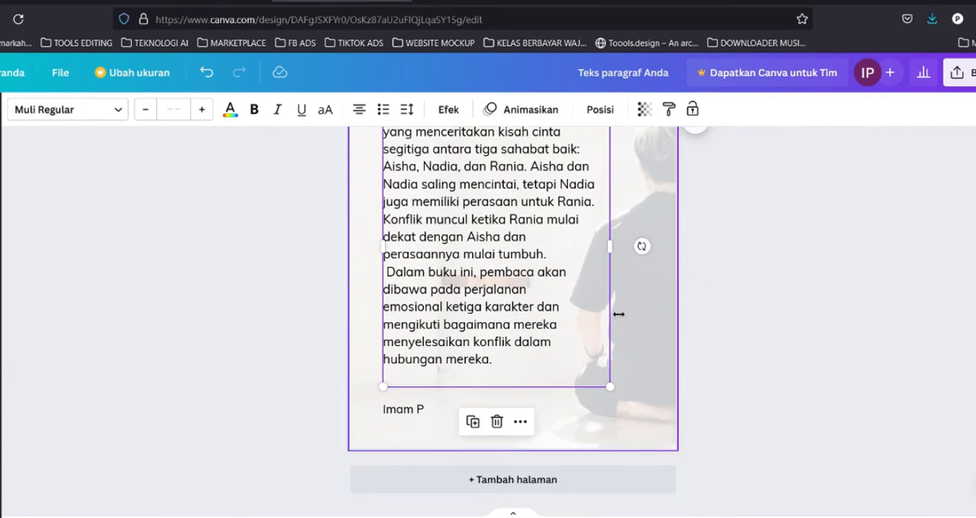
click(416, 410)
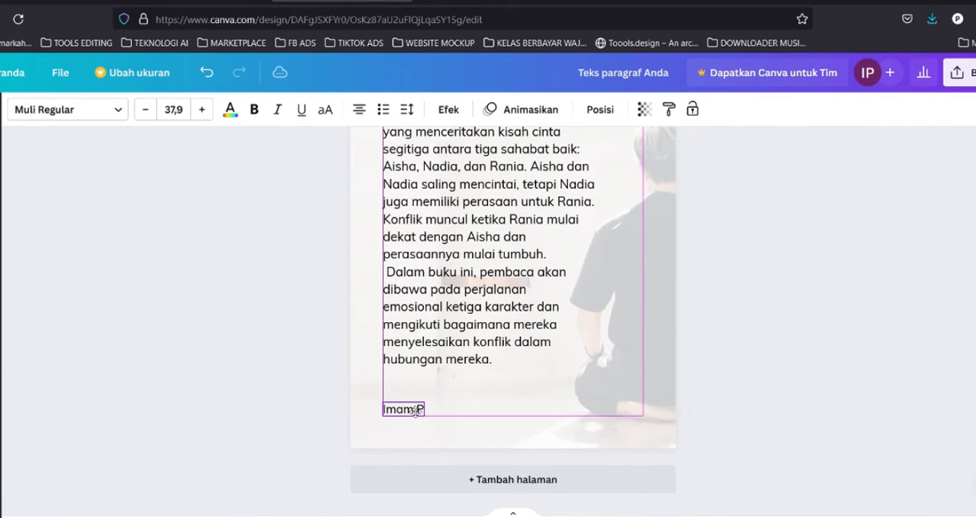
Review the cover page and the synopsis page of the design.
click(696, 294)
ctrl+scroll(766, 470, down, 5)
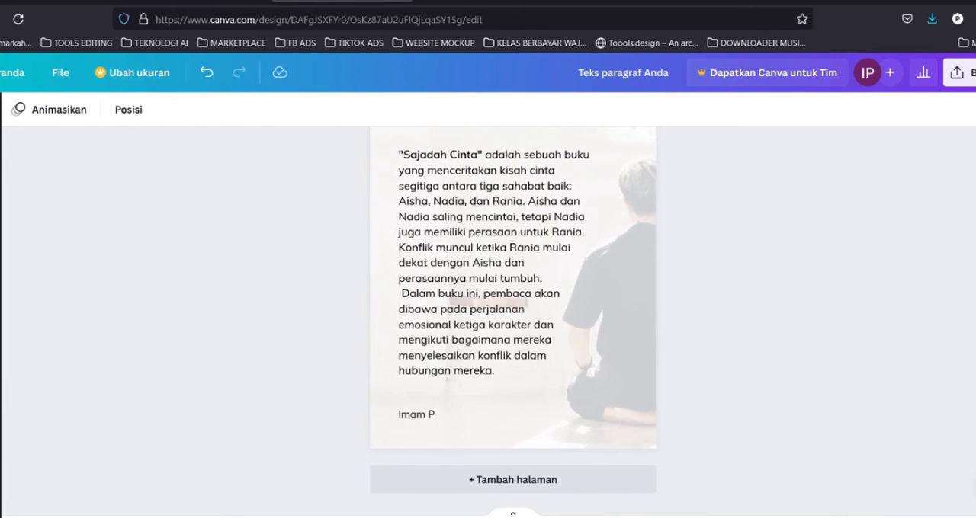
scroll(766, 470, up, 1)
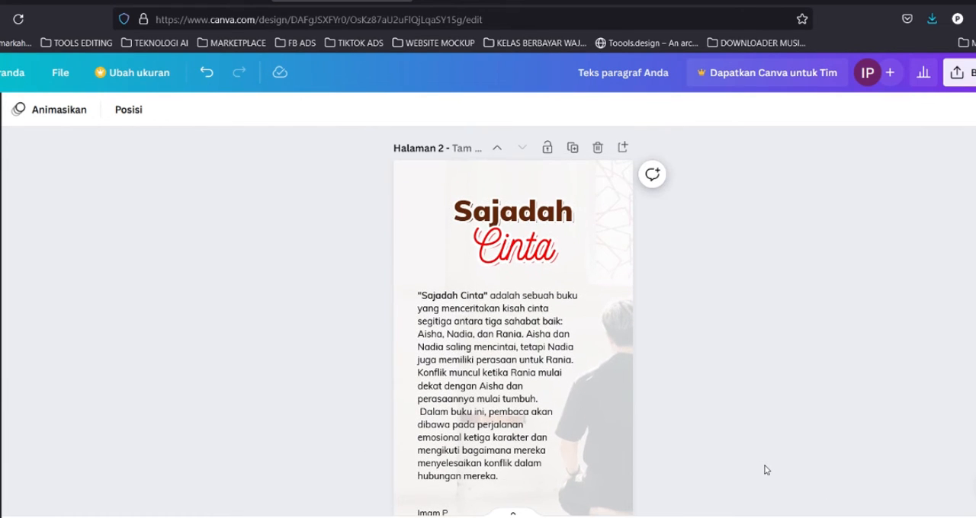
ctrl+scroll(678, 408, down, 2)
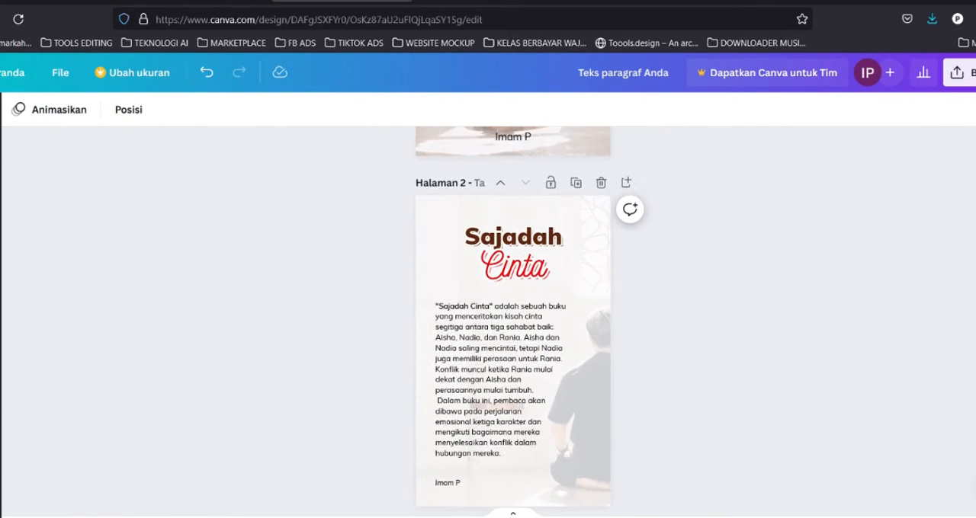
scroll(679, 408, down, 1)
drag(506, 279, 506, 275)
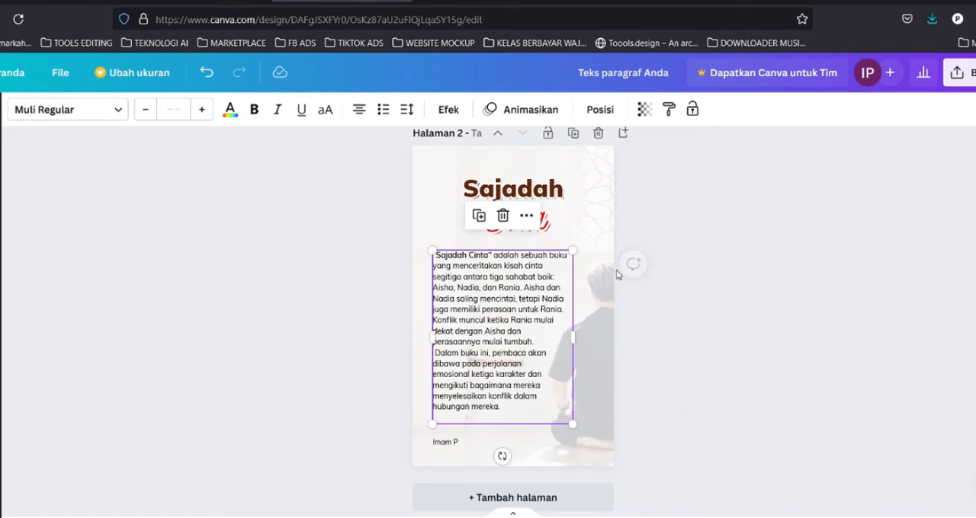
click(673, 333)
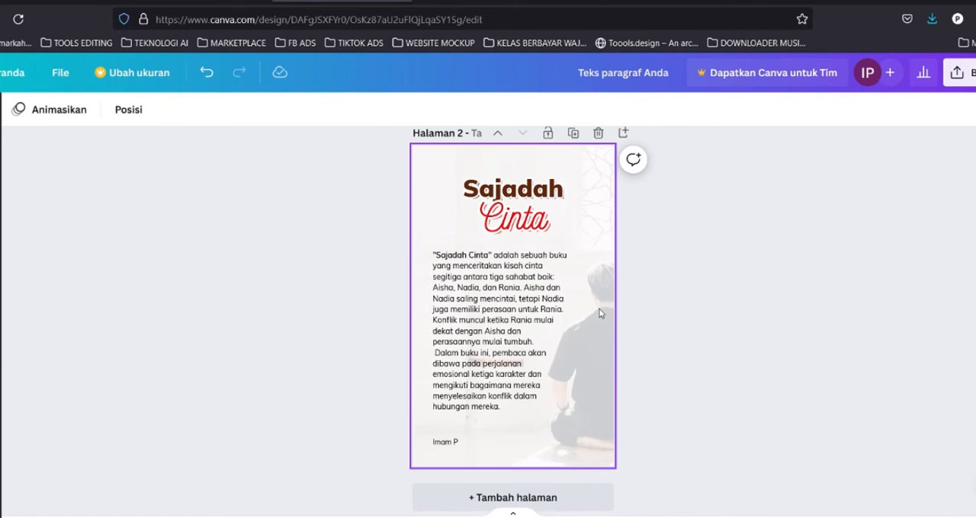
scroll(599, 313, up, 2)
scroll(613, 345, up, 1)
scroll(617, 344, down, 1)
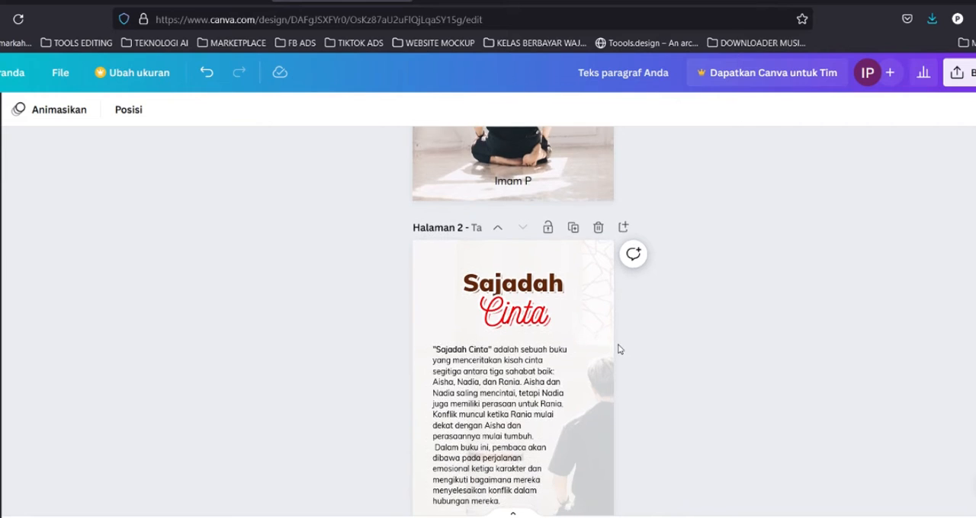
scroll(603, 366, down, 2)
scroll(602, 350, up, 4)
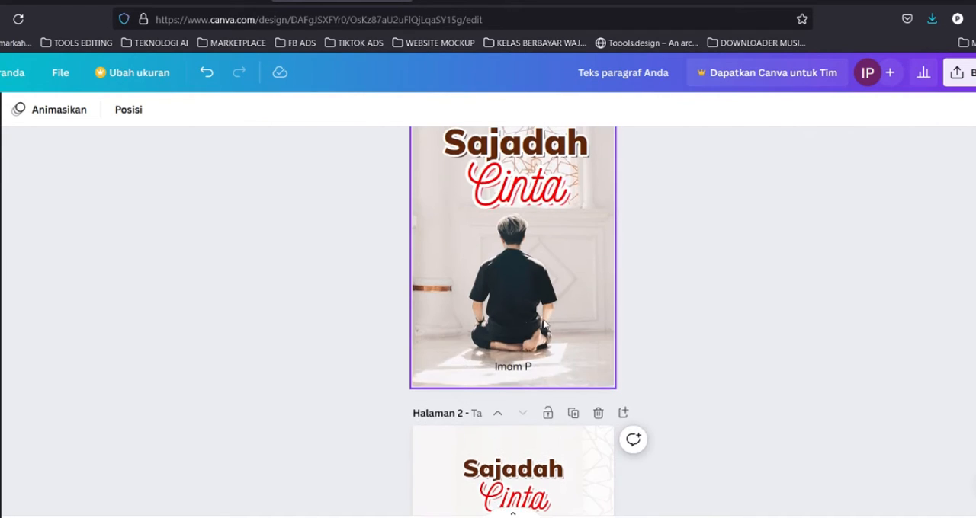
scroll(625, 297, down, 1)
scroll(626, 301, down, 3)
scroll(626, 302, up, 5)
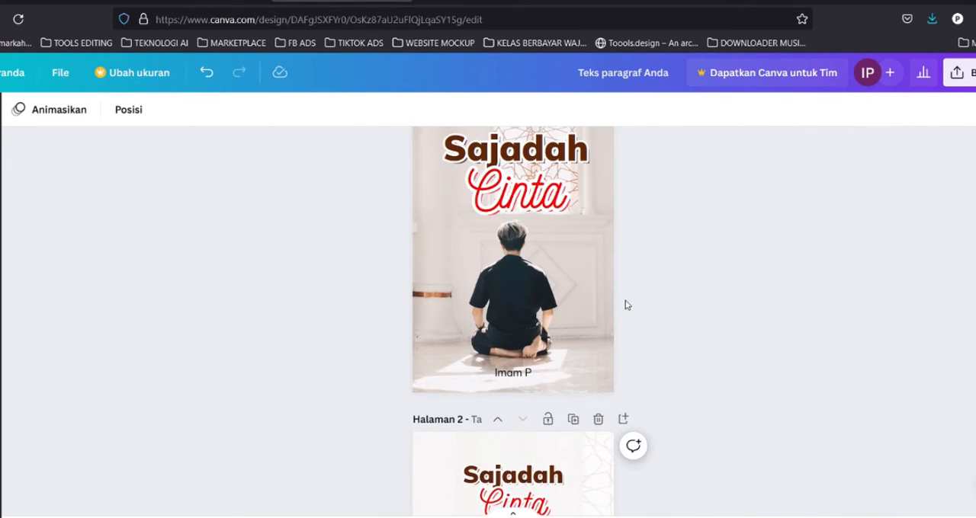
scroll(701, 366, down, 5)
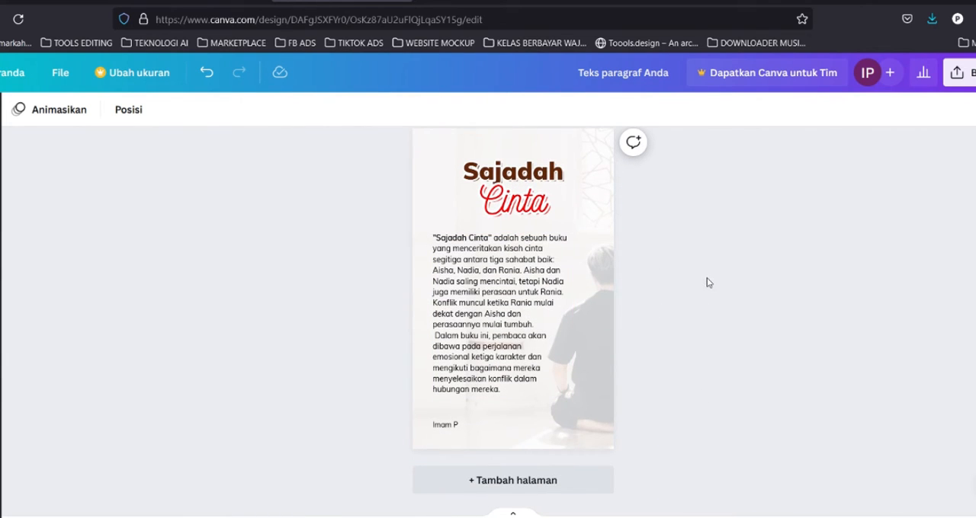
scroll(686, 297, up, 3)
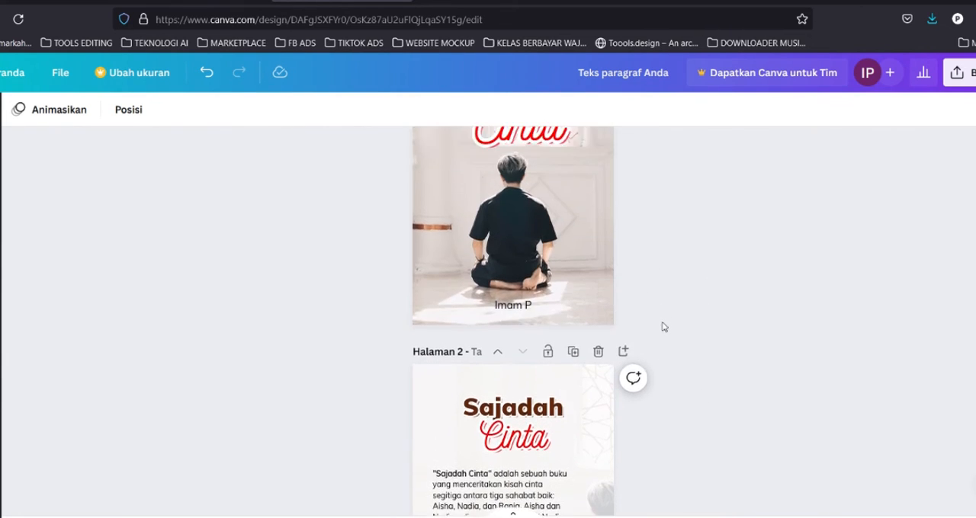
scroll(663, 327, up, 2)
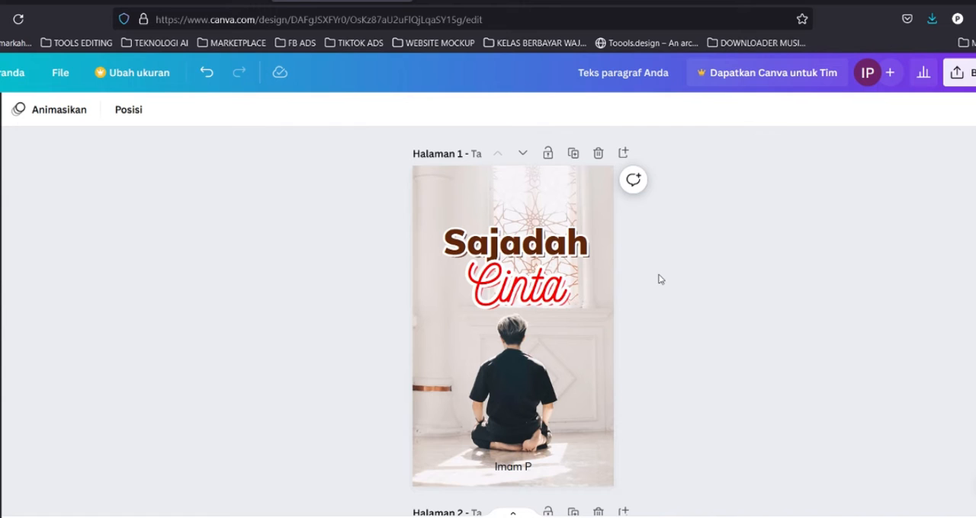
scroll(660, 279, down, 3)
scroll(663, 315, down, 2)
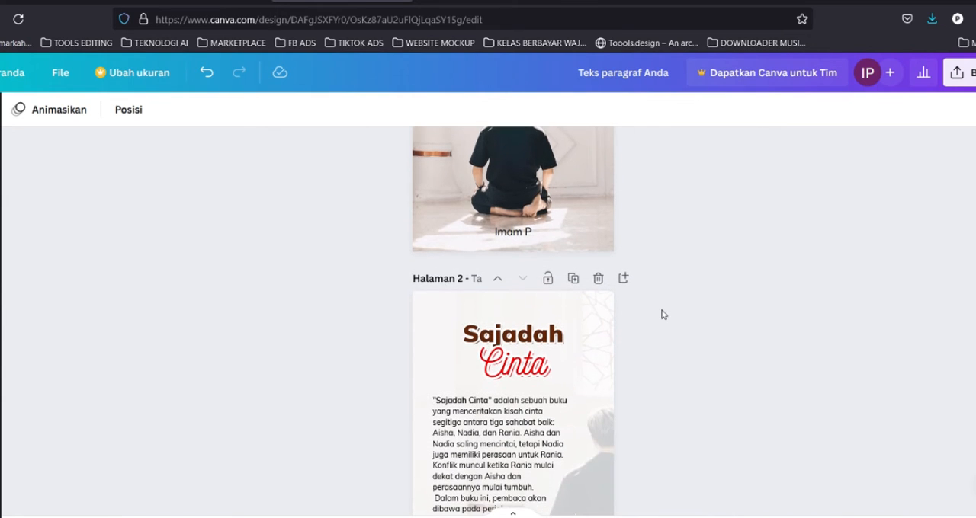
scroll(663, 315, down, 2)
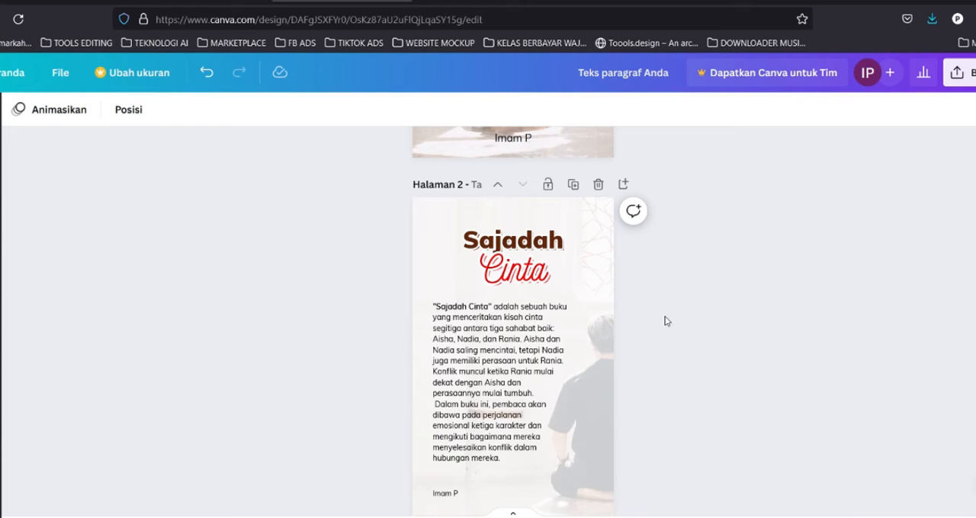
scroll(662, 320, down, 2)
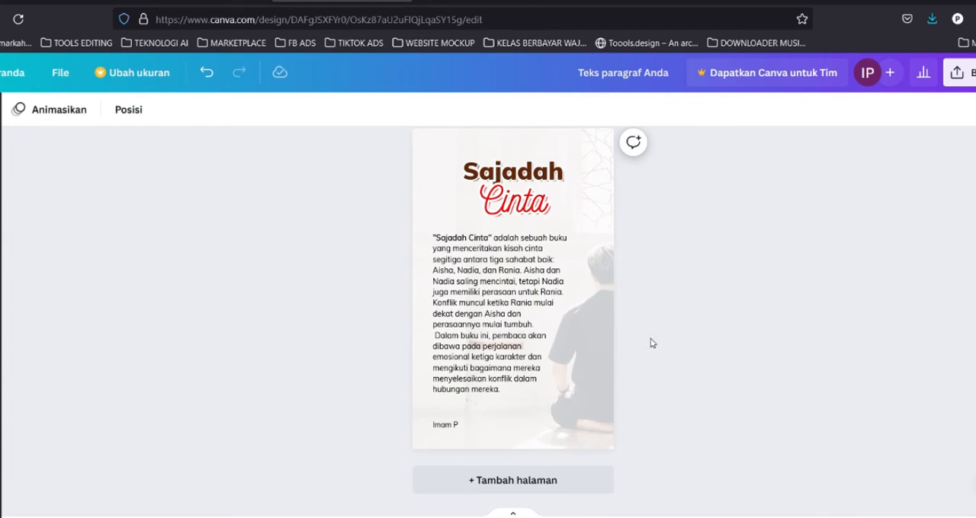
scroll(649, 339, up, 9)
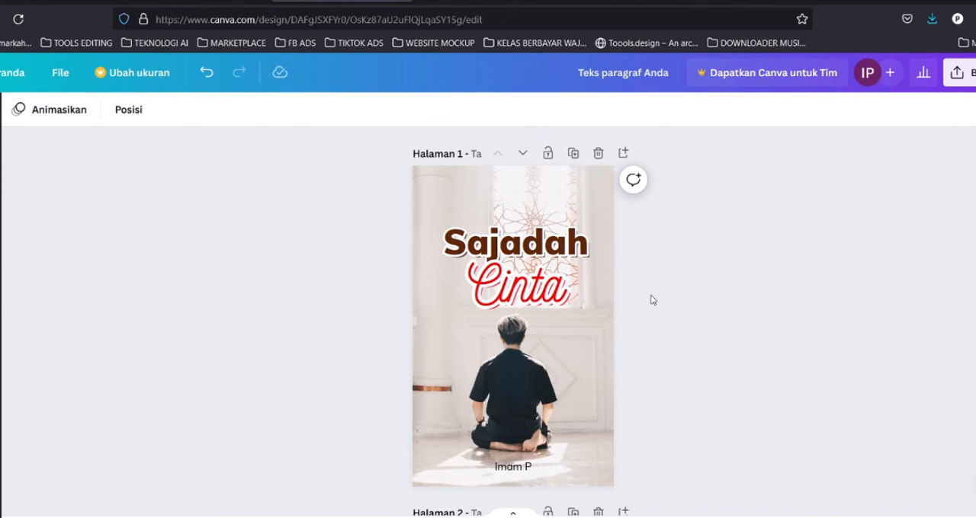
scroll(656, 196, down, 5)
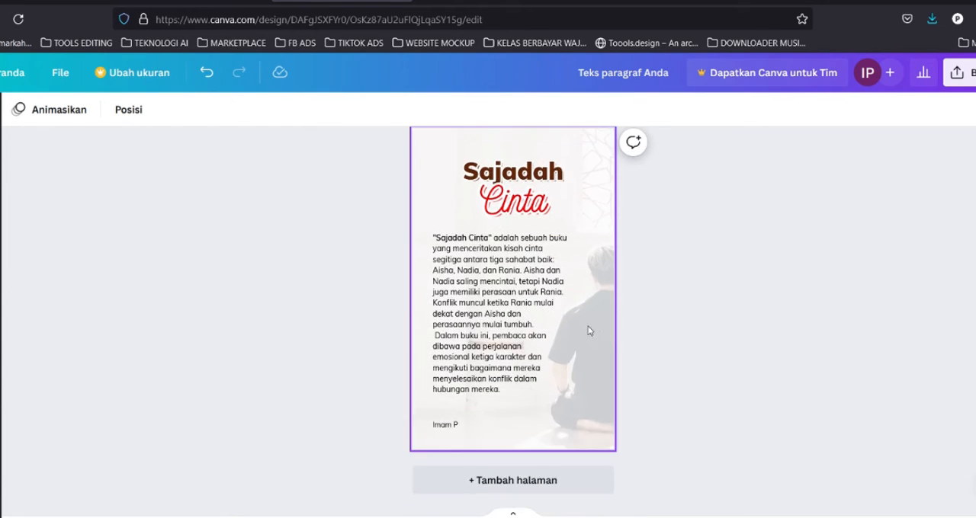
scroll(650, 320, up, 5)
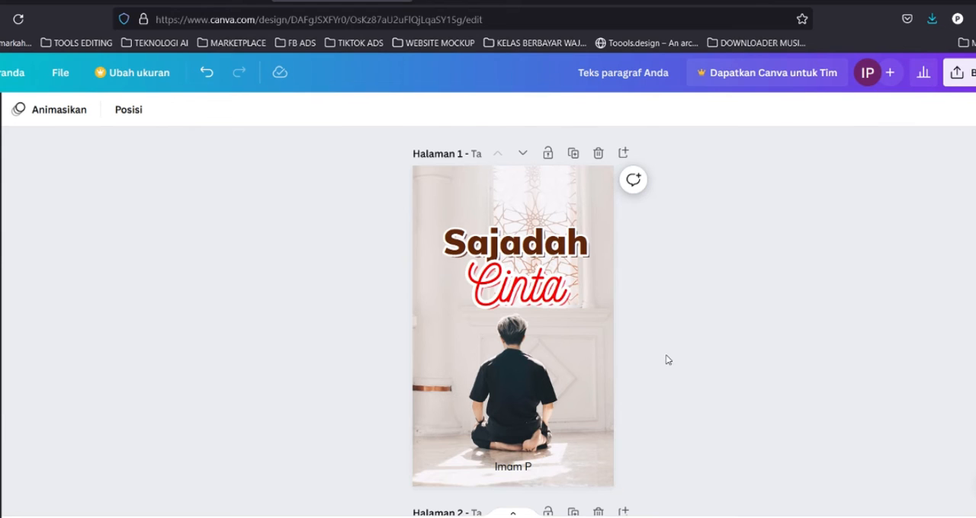
scroll(669, 371, down, 5)
scroll(630, 402, up, 5)
Open the share panel and bring up the full list of publishing options.
click(957, 73)
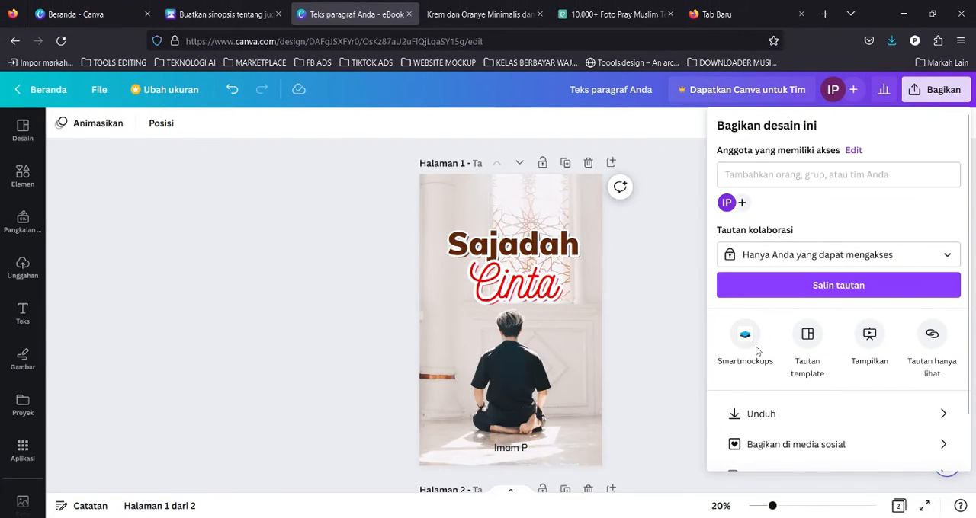
scroll(762, 358, down, 1)
scroll(765, 364, up, 1)
click(934, 90)
click(934, 90)
scroll(767, 392, down, 1)
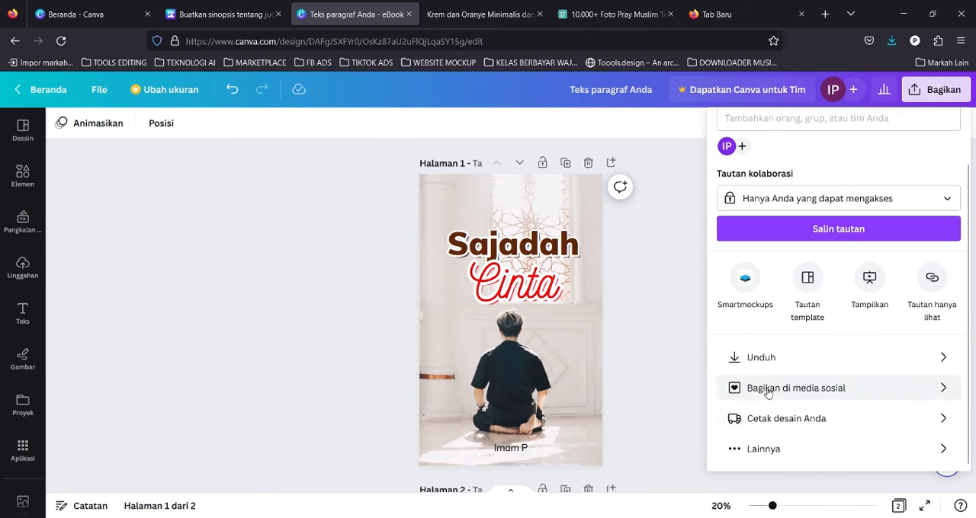
click(778, 450)
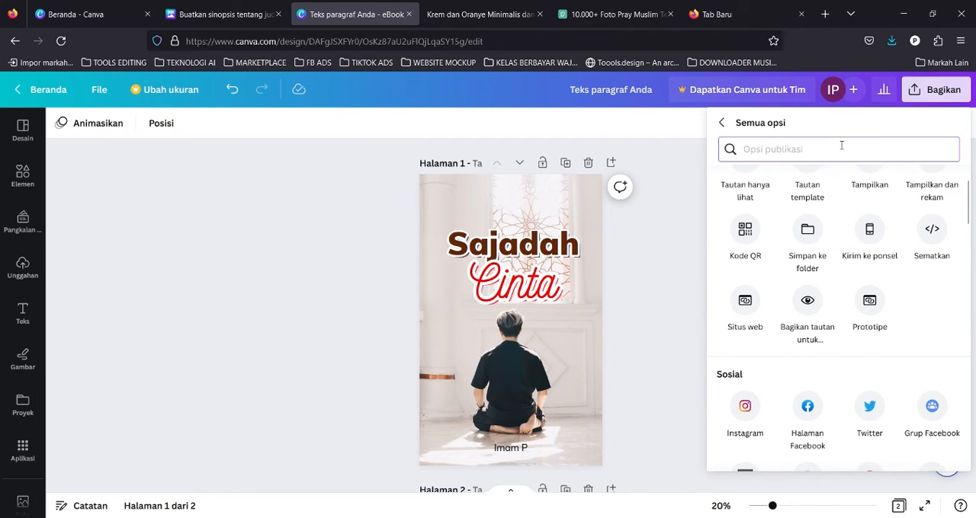
Search the publishing options for Smartmockups, save page 1 to Smartmockups, and open the result there.
text(smar)
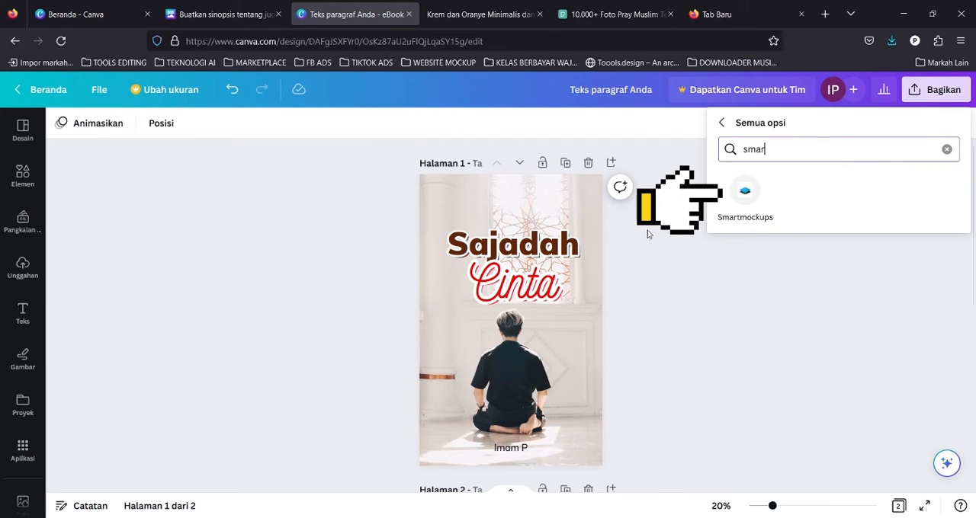
click(754, 193)
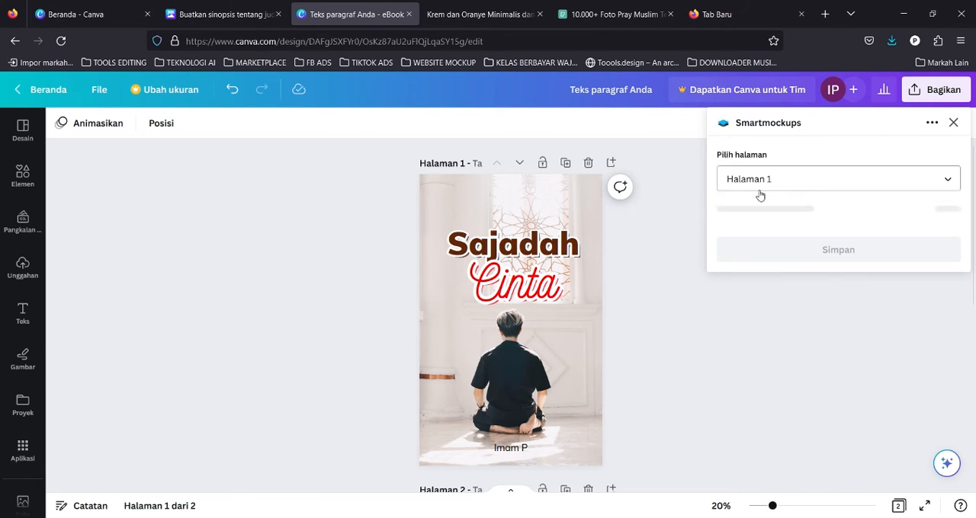
click(792, 221)
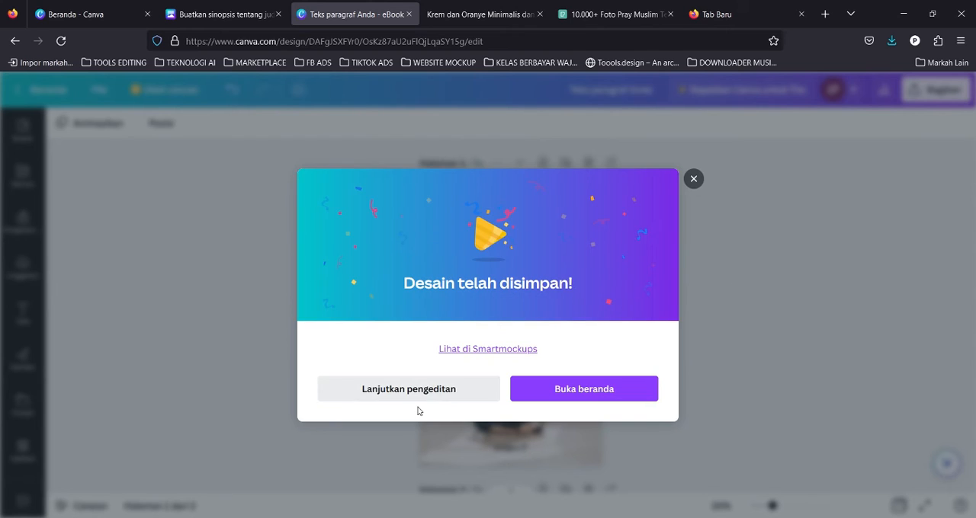
click(485, 356)
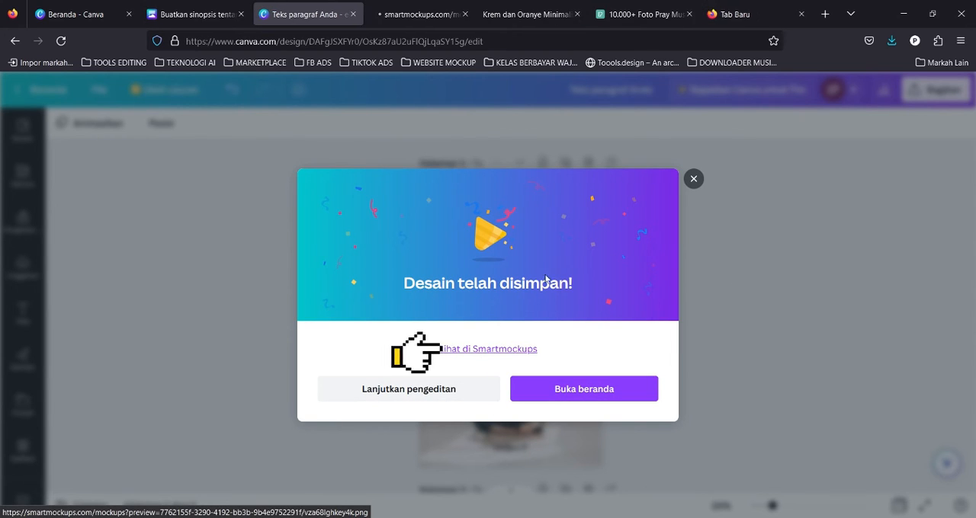
click(694, 180)
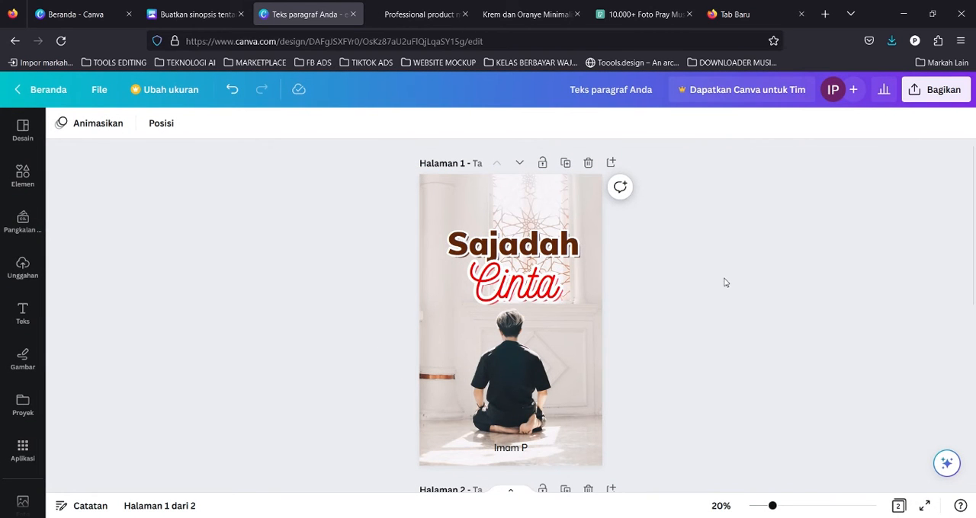
Open the download options from the share panel and set the file type to JPG.
scroll(632, 283, down, 1)
scroll(632, 297, down, 2)
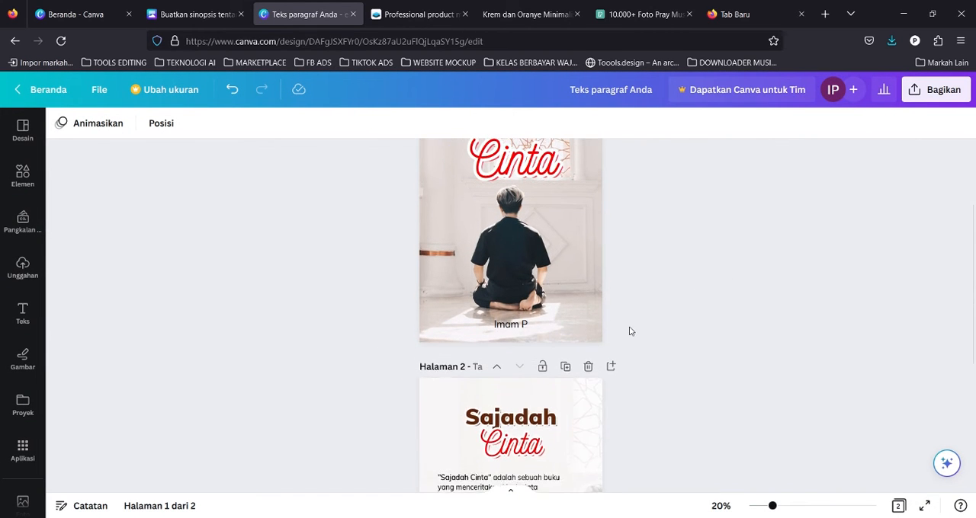
scroll(630, 331, up, 2)
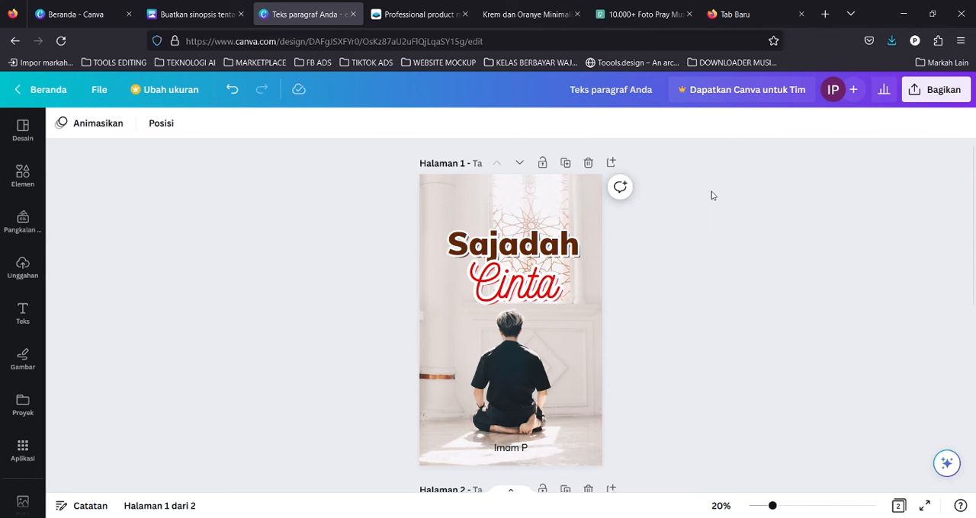
click(936, 89)
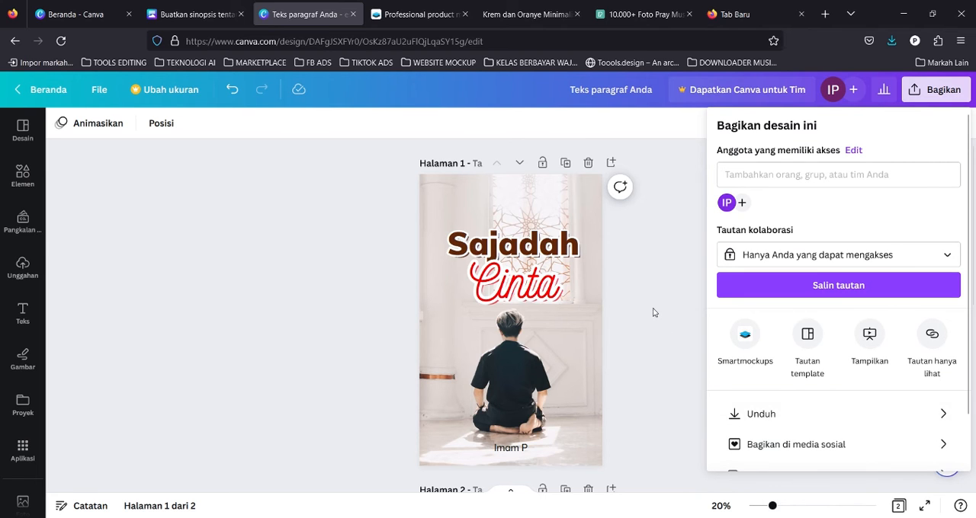
scroll(652, 312, down, 3)
click(760, 414)
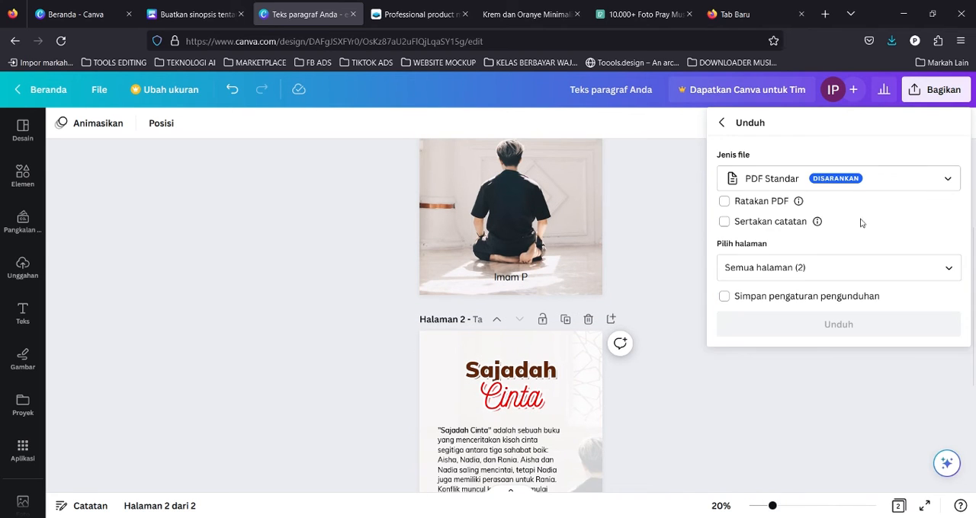
scroll(675, 218, up, 4)
click(860, 181)
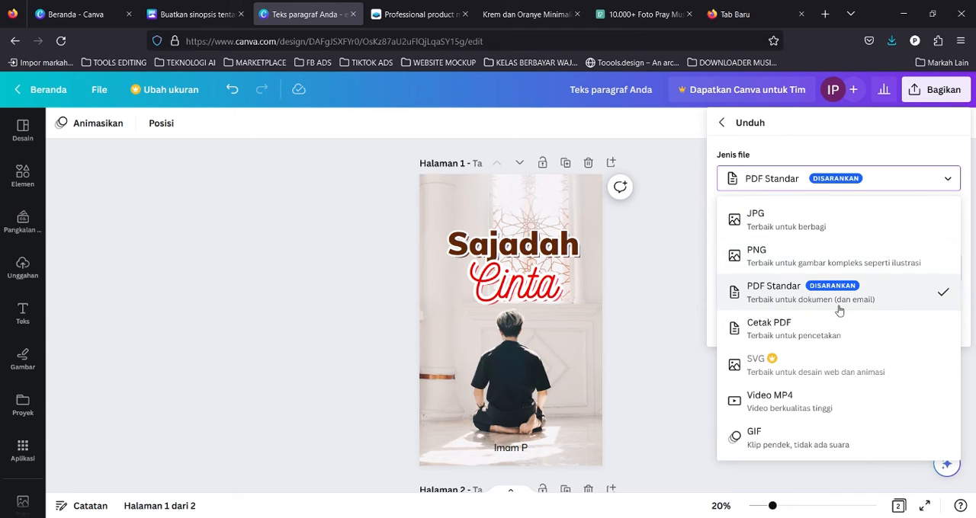
click(785, 297)
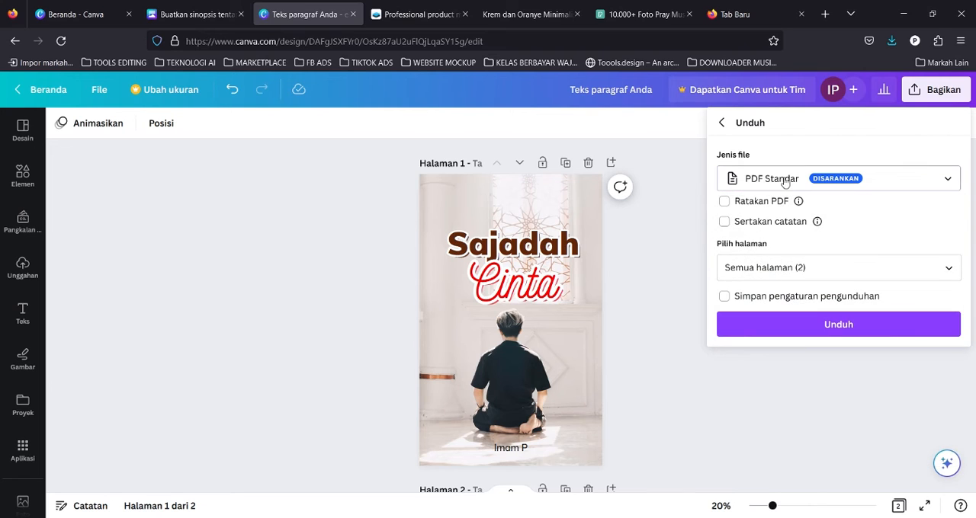
click(785, 181)
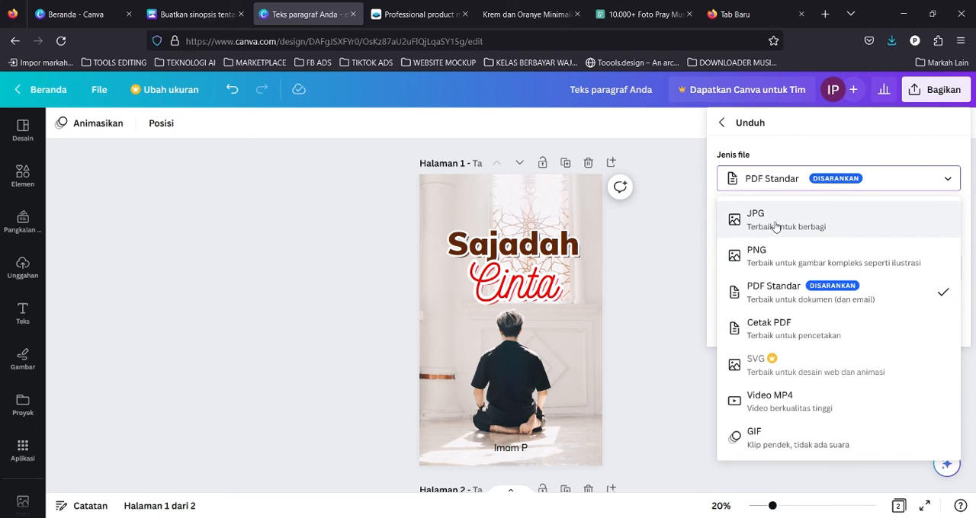
click(775, 224)
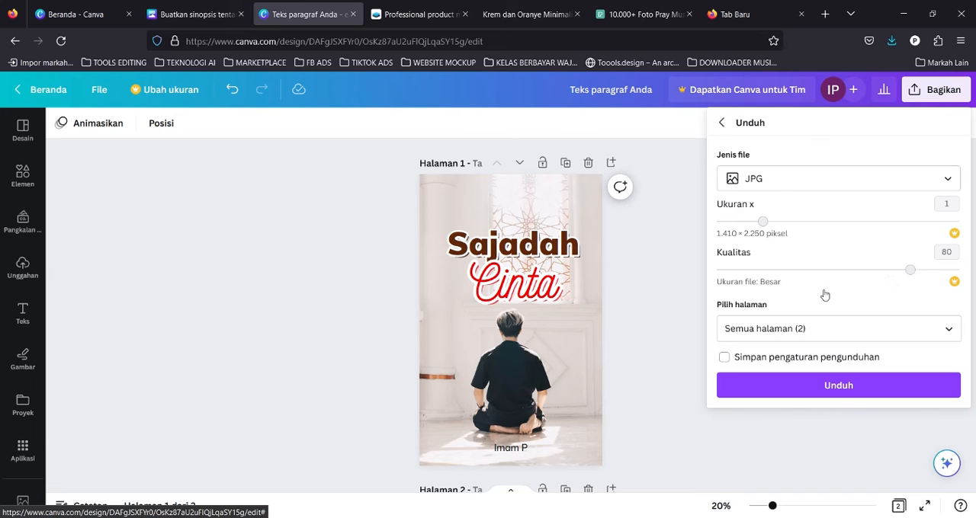
Limit the page selection to page 1 only and download the cover as a JPG.
click(814, 333)
text(1-2)
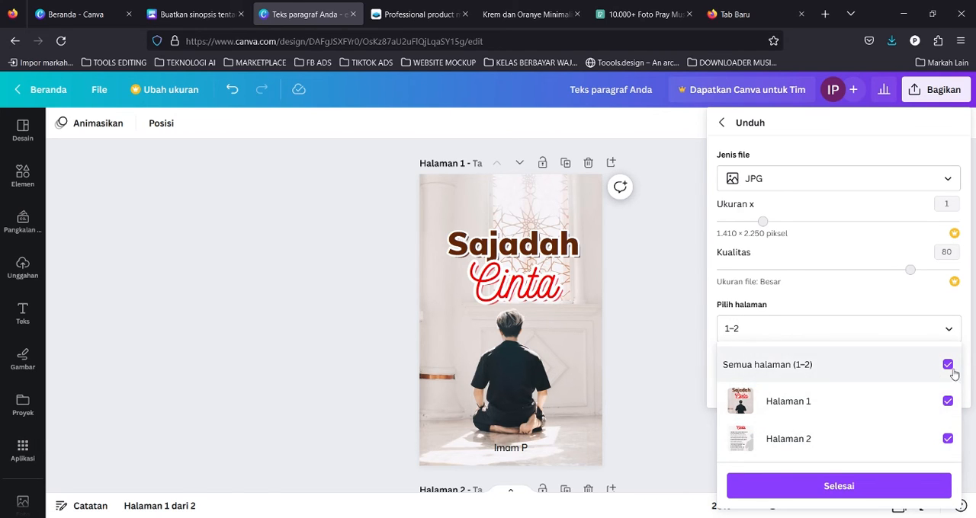
click(924, 334)
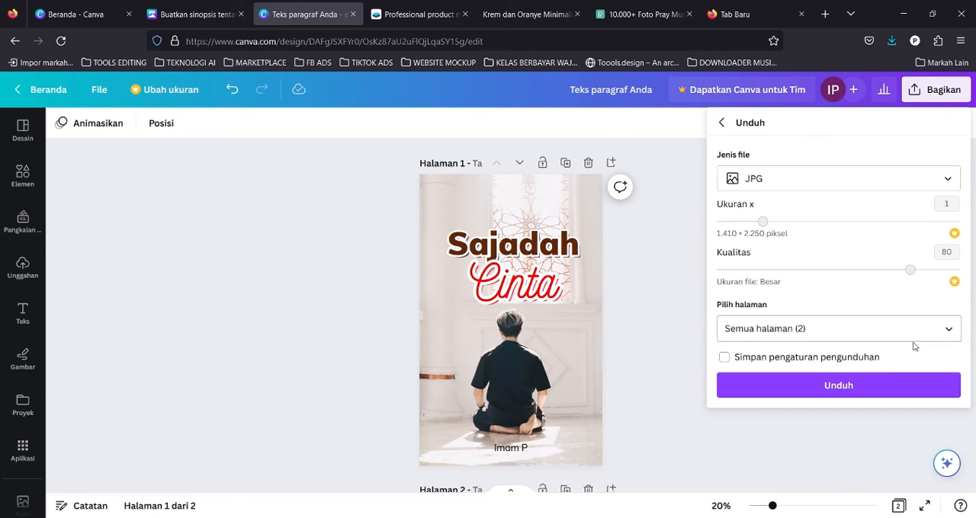
click(817, 328)
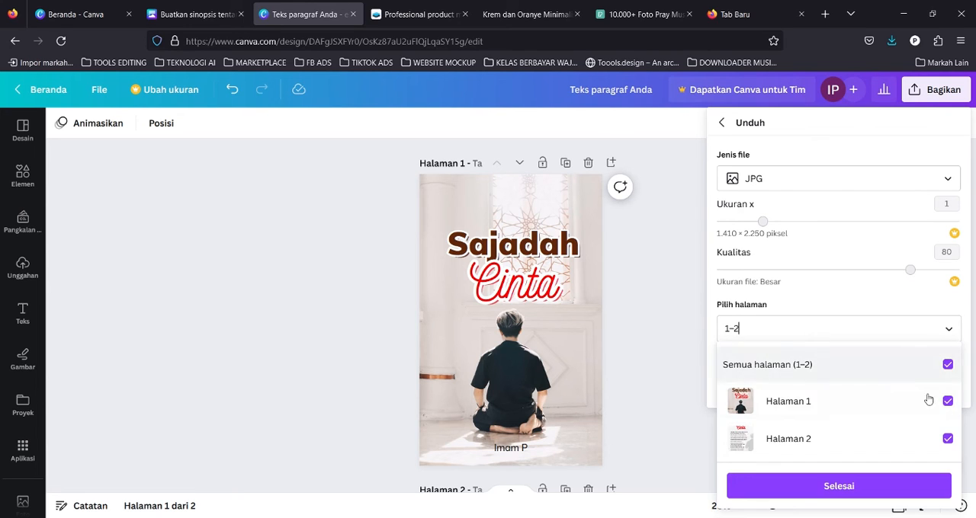
click(947, 439)
click(823, 337)
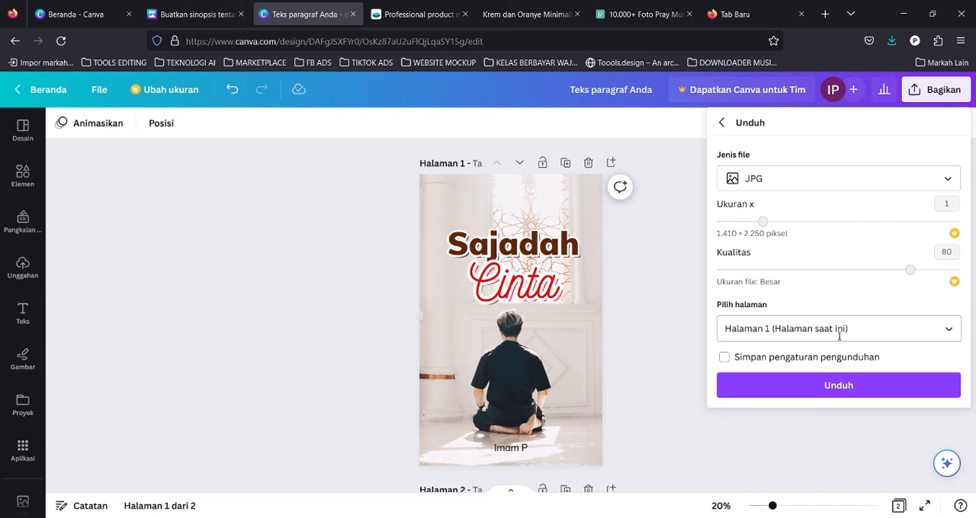
click(809, 383)
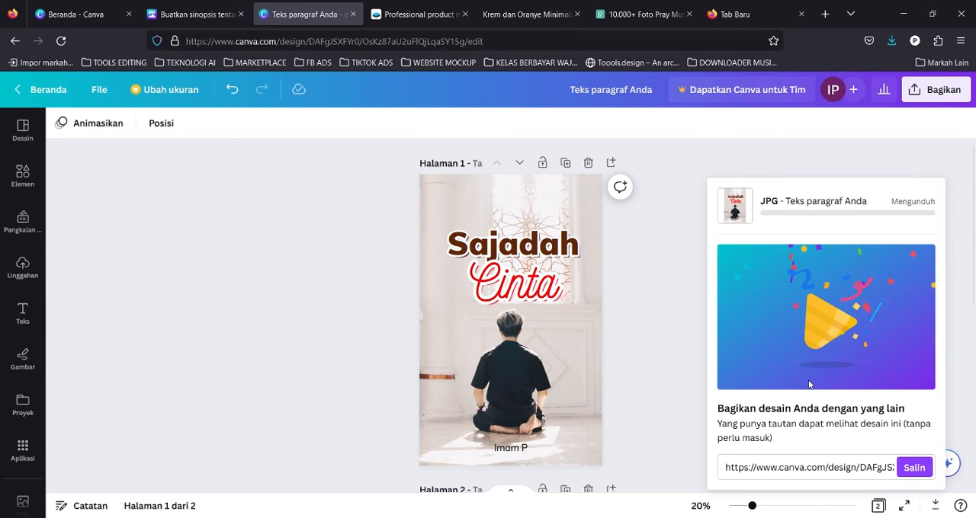
Switch to the Smartmockups tab and open the soft cover book mockups category.
click(442, 9)
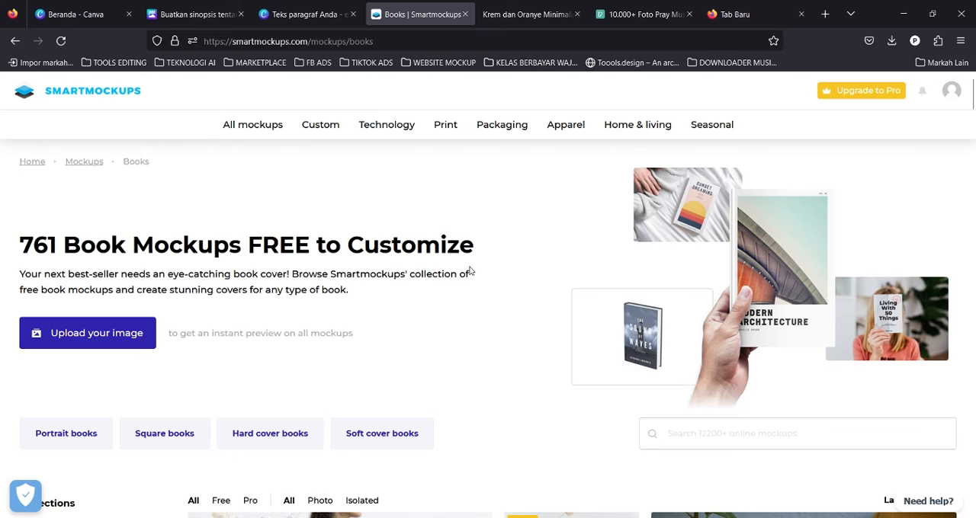
click(265, 9)
click(379, 16)
scroll(246, 356, down, 2)
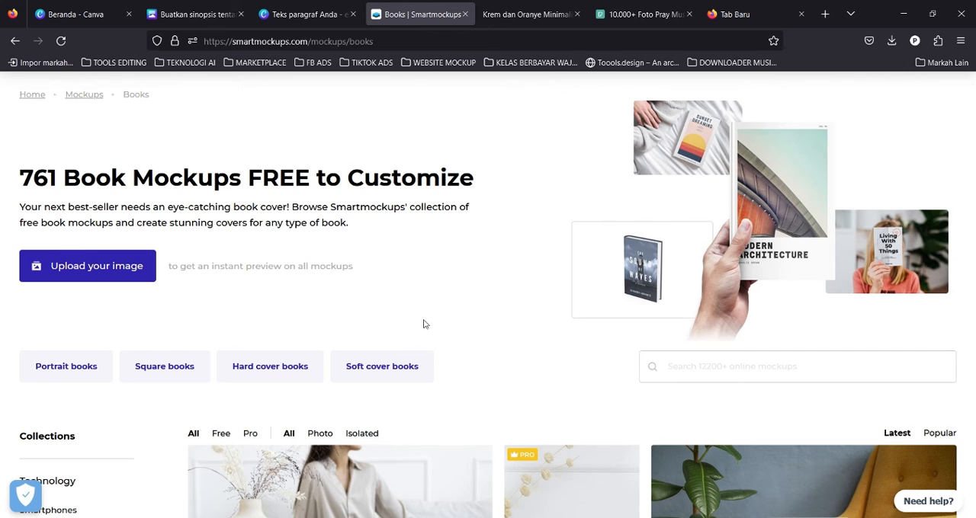
scroll(484, 356, up, 1)
scroll(494, 359, down, 2)
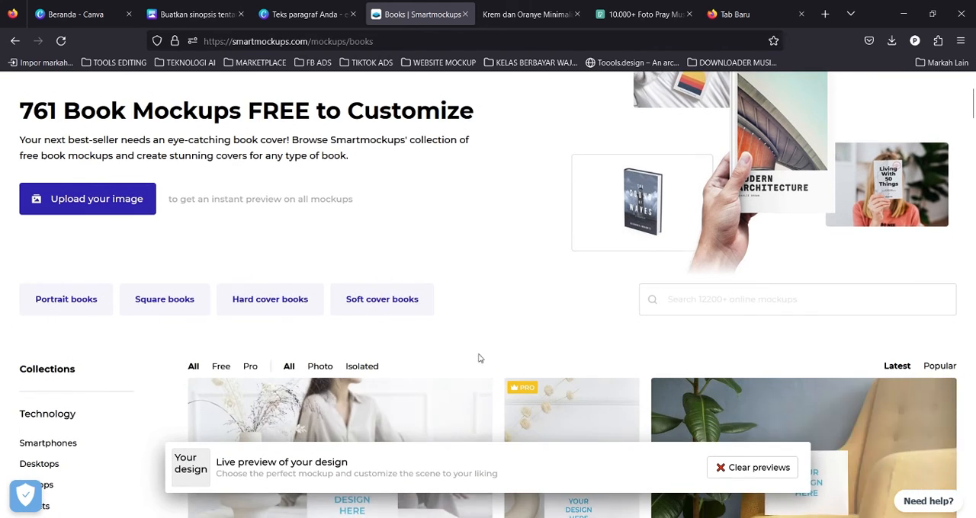
click(403, 308)
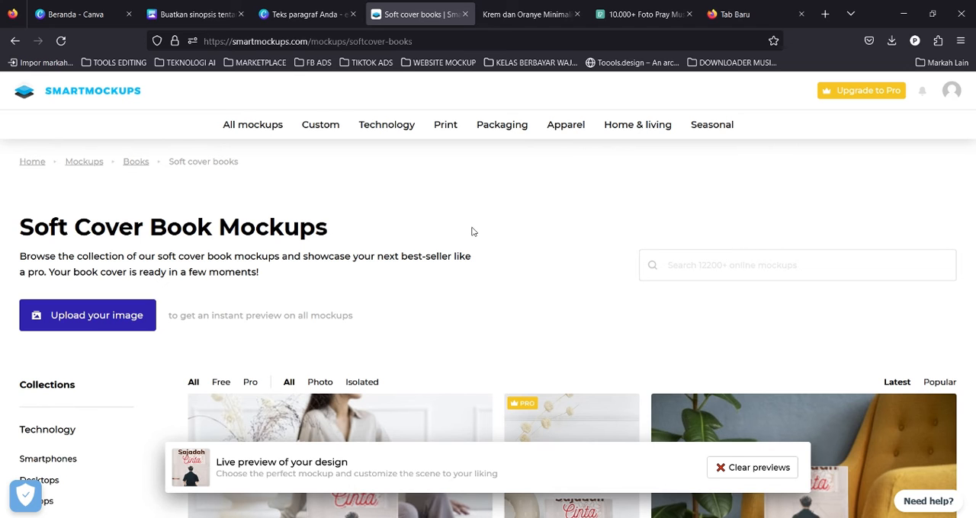
Browse the soft cover mockups and open the "Book beside the laptop" mockup.
scroll(472, 231, down, 6)
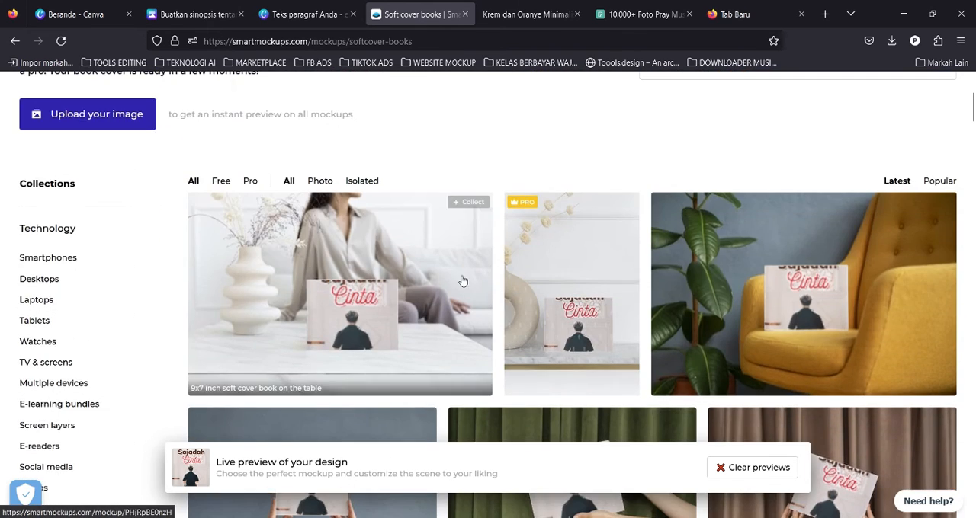
scroll(458, 279, down, 8)
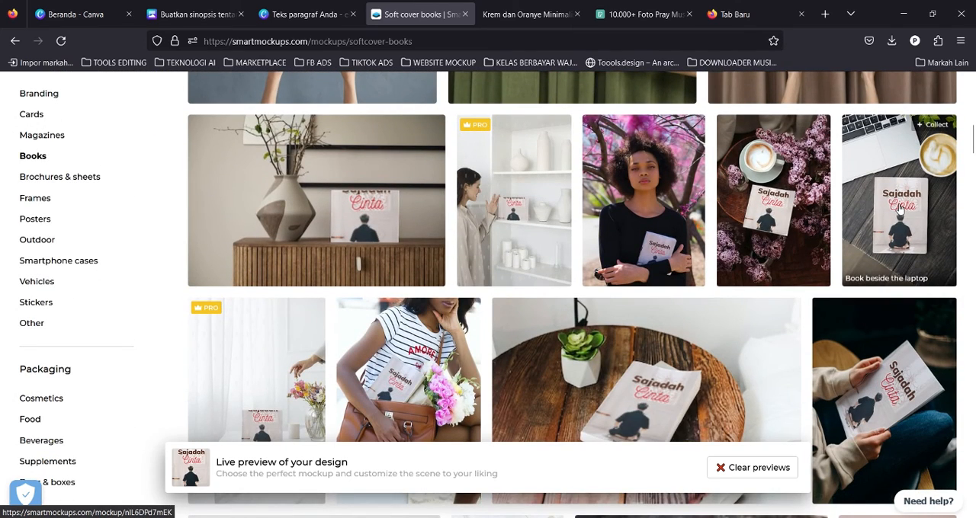
scroll(898, 207, down, 3)
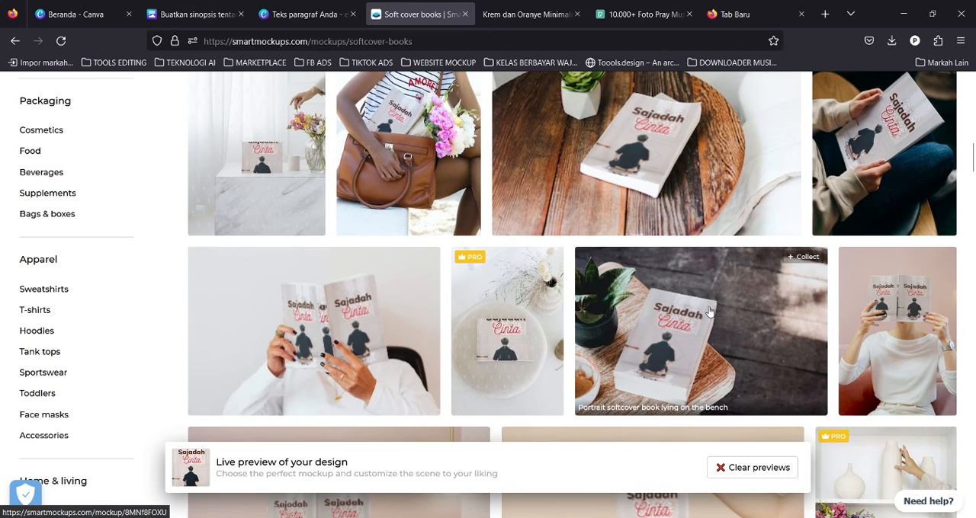
scroll(821, 312, up, 1)
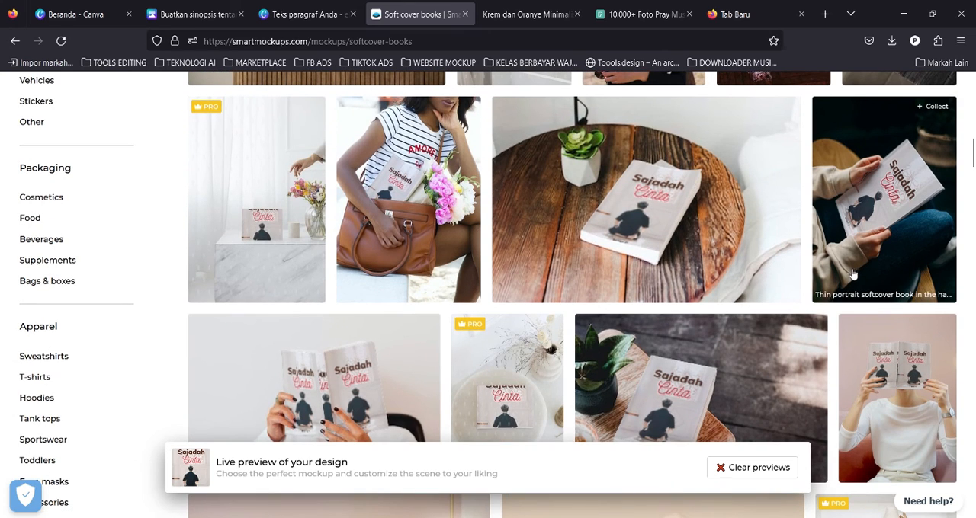
scroll(854, 282, up, 3)
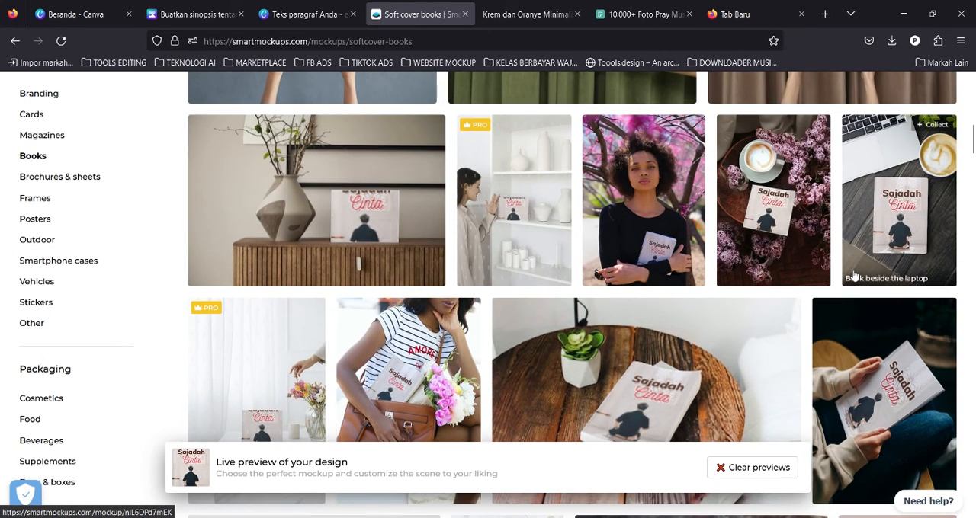
click(854, 276)
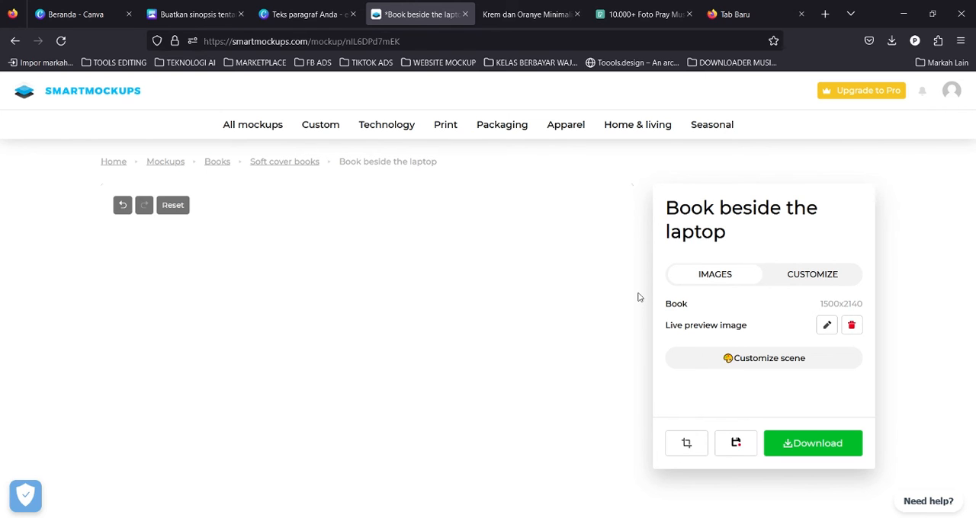
Scroll through the mockup preview to examine how the cover looks on the book.
scroll(534, 311, down, 3)
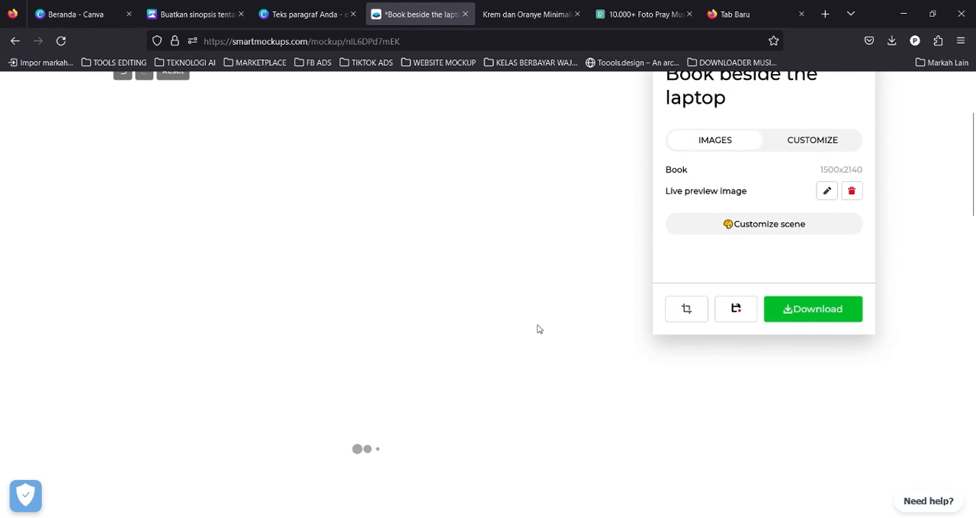
scroll(538, 324, up, 1)
scroll(538, 320, down, 1)
scroll(520, 313, up, 2)
scroll(520, 315, down, 2)
scroll(513, 226, down, 3)
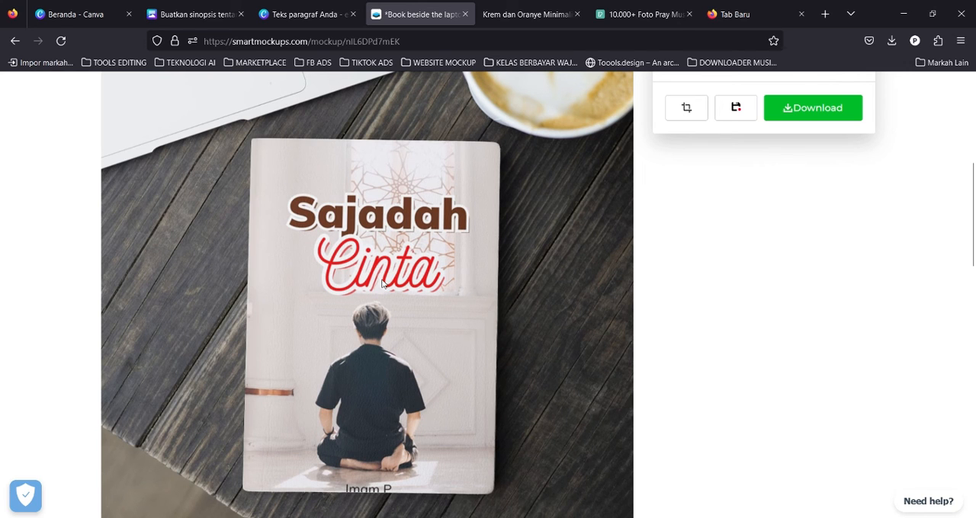
scroll(396, 244, down, 3)
scroll(400, 267, up, 4)
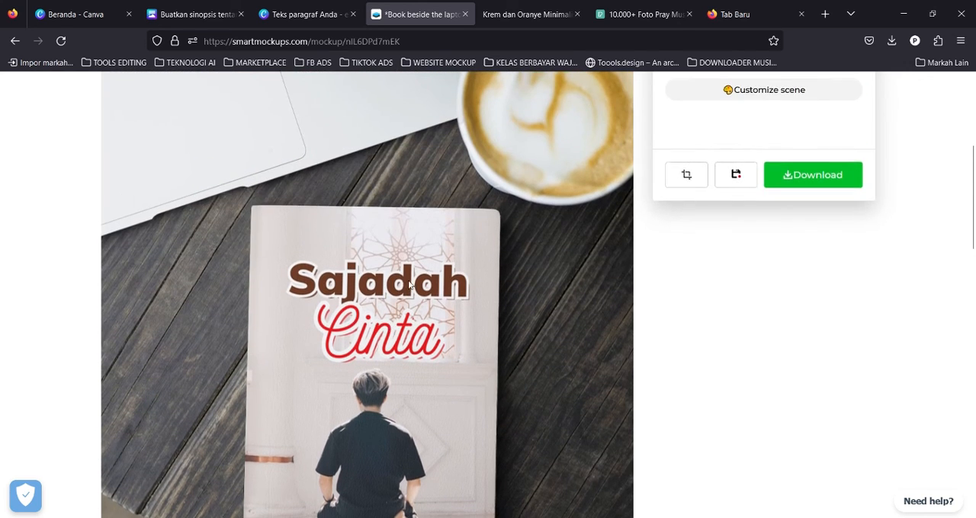
scroll(404, 294, up, 2)
scroll(404, 295, up, 1)
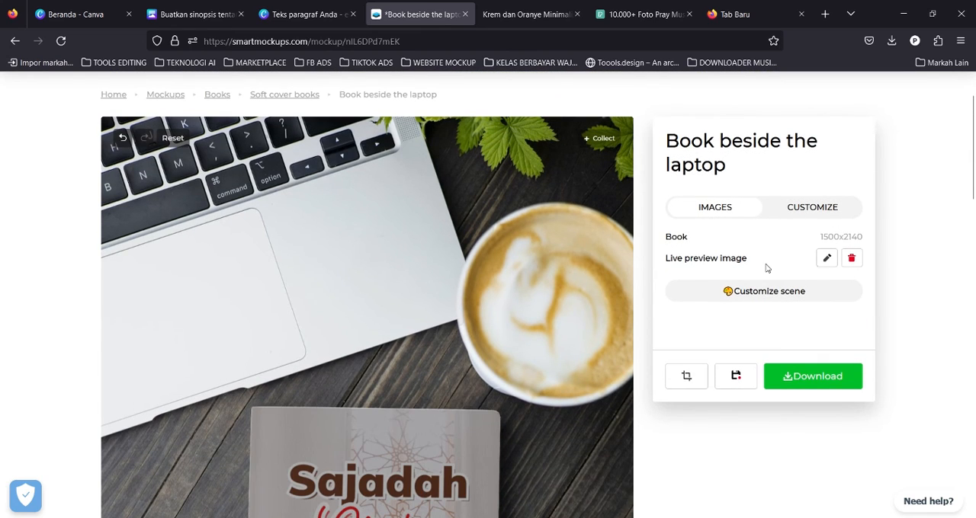
Edit the live preview image, shift the cover upward in the crop frame, and confirm the crop.
click(830, 259)
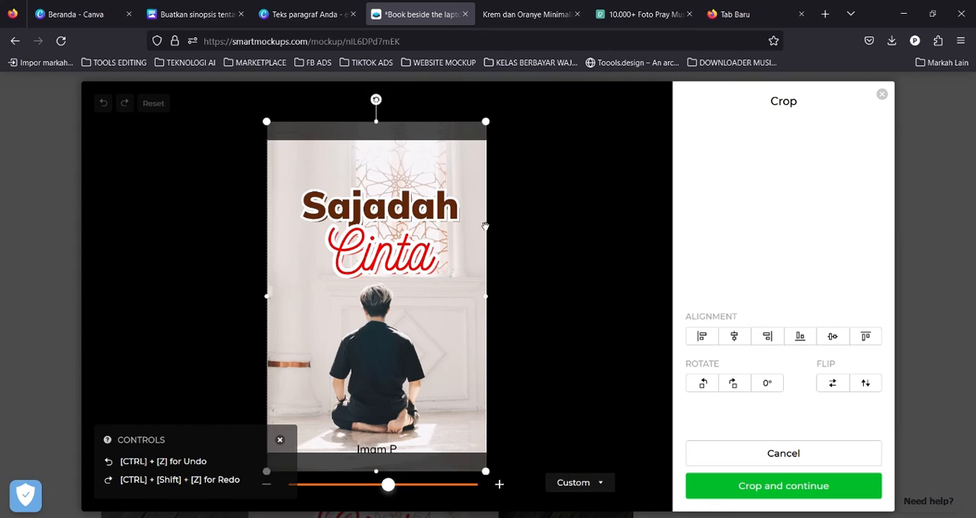
drag(429, 270, 426, 250)
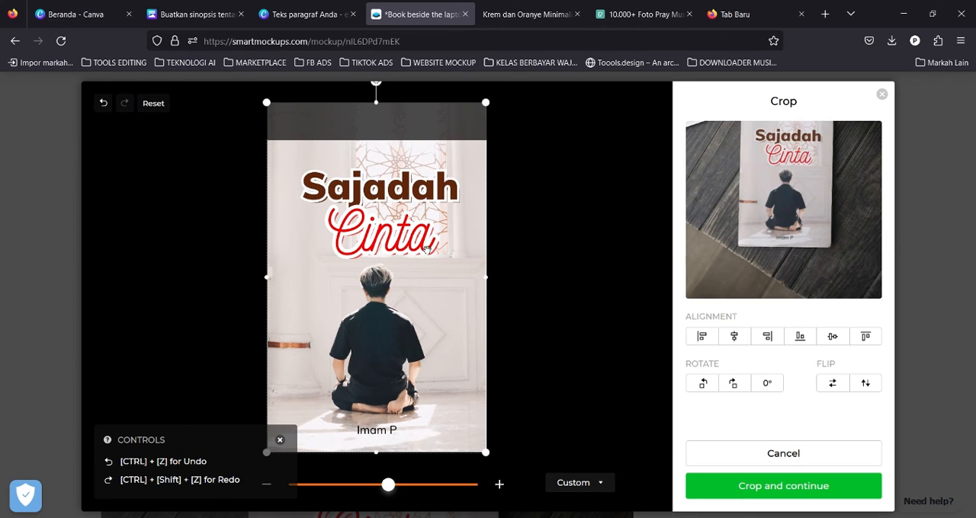
click(766, 487)
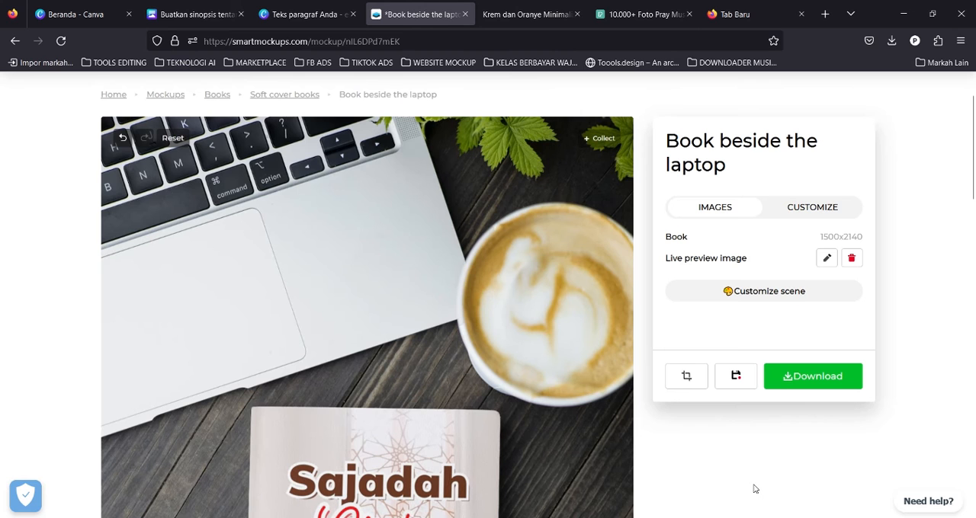
Download the finished book mockup at Medium image quality.
scroll(529, 370, down, 4)
scroll(507, 361, up, 2)
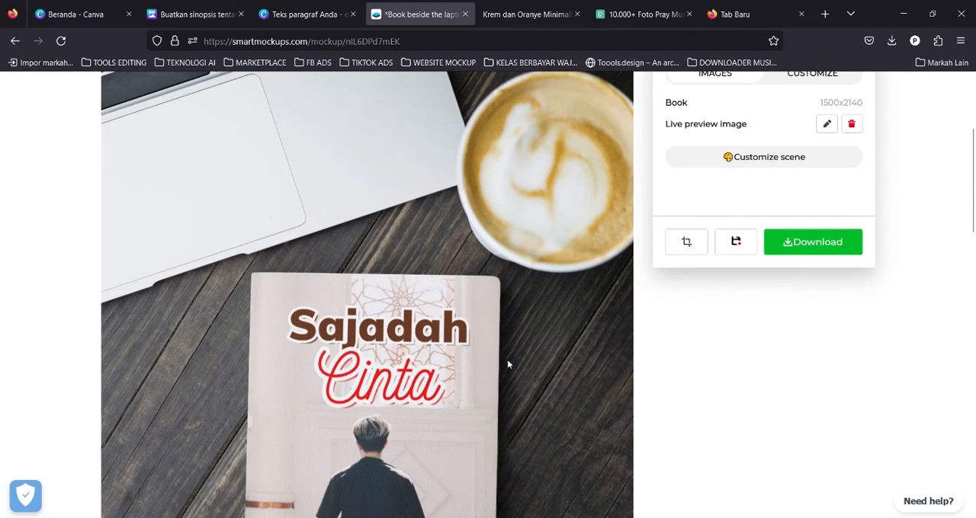
click(819, 241)
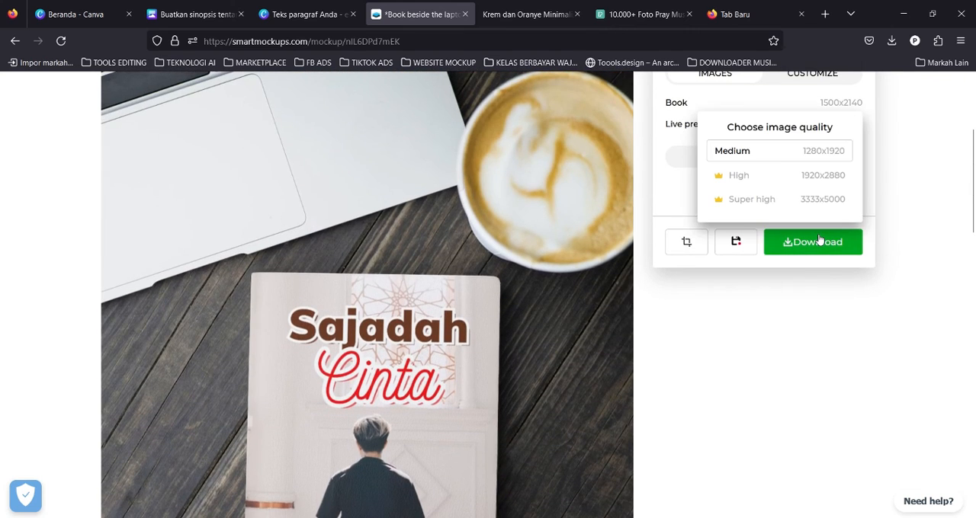
click(814, 253)
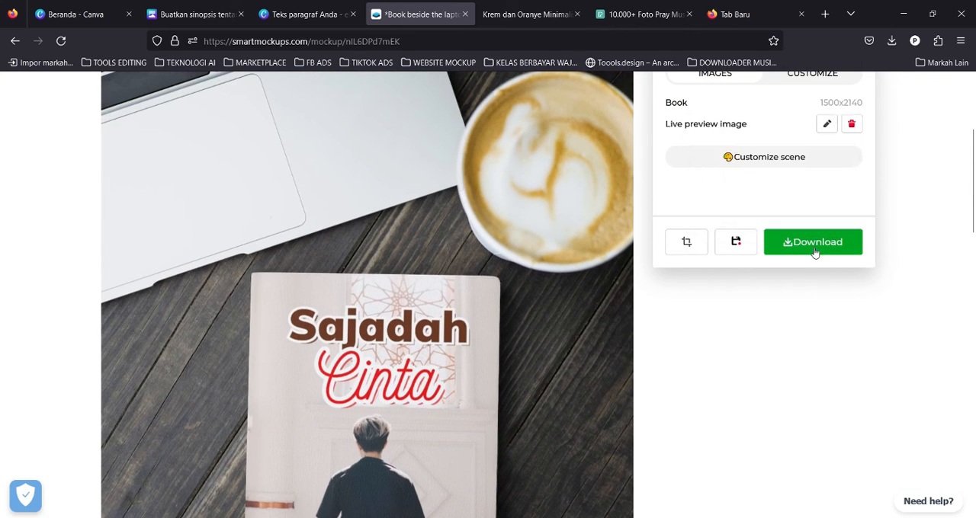
click(813, 251)
click(801, 151)
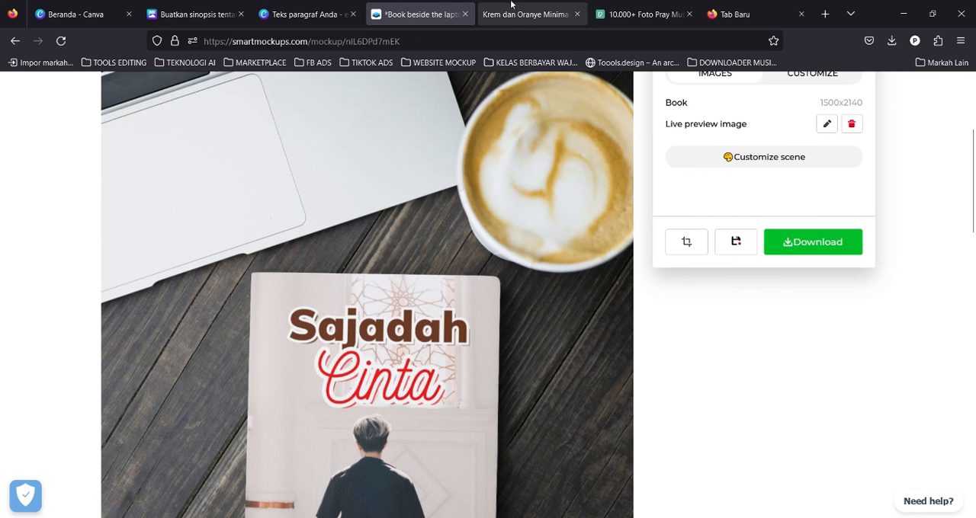
Switch to the presentation PDF tab and scroll through its slides.
click(328, 7)
click(503, 4)
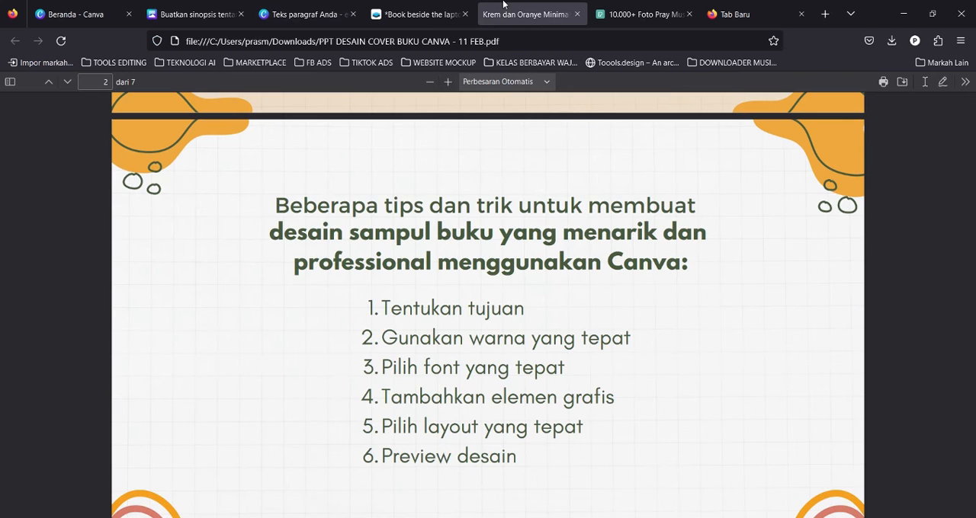
scroll(606, 190, down, 15)
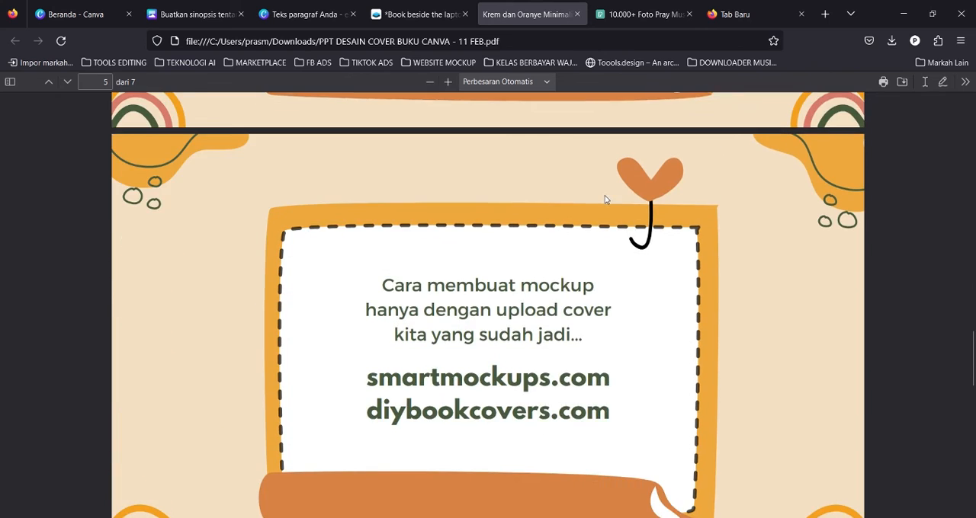
scroll(606, 200, down, 15)
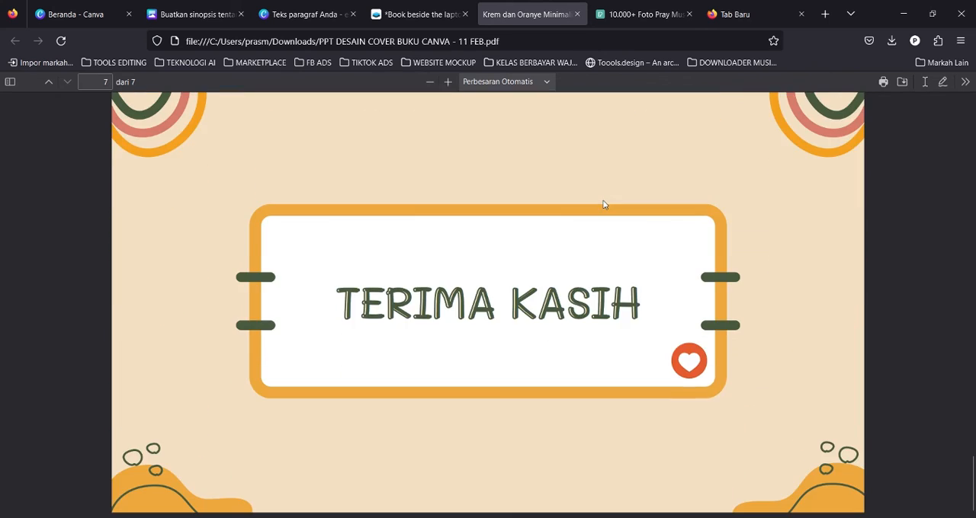
scroll(602, 205, up, 15)
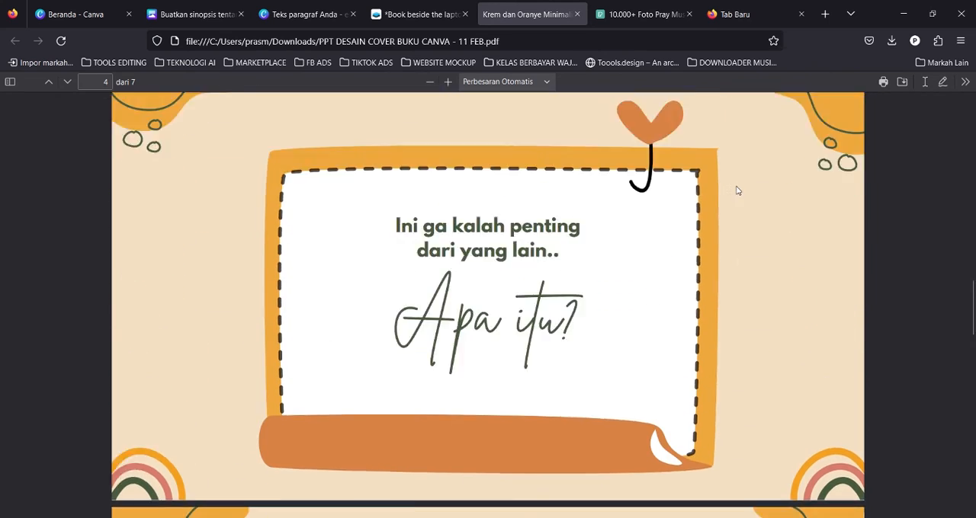
scroll(735, 187, up, 15)
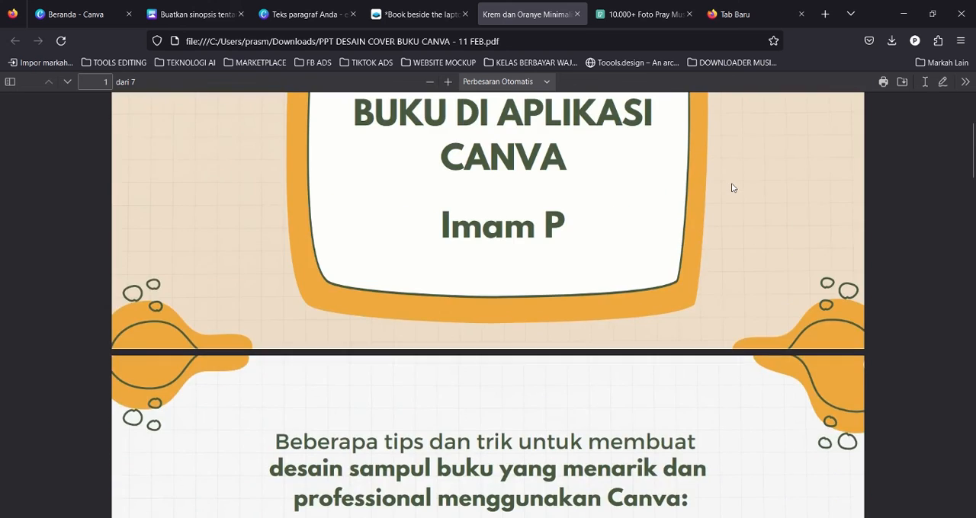
scroll(733, 188, up, 3)
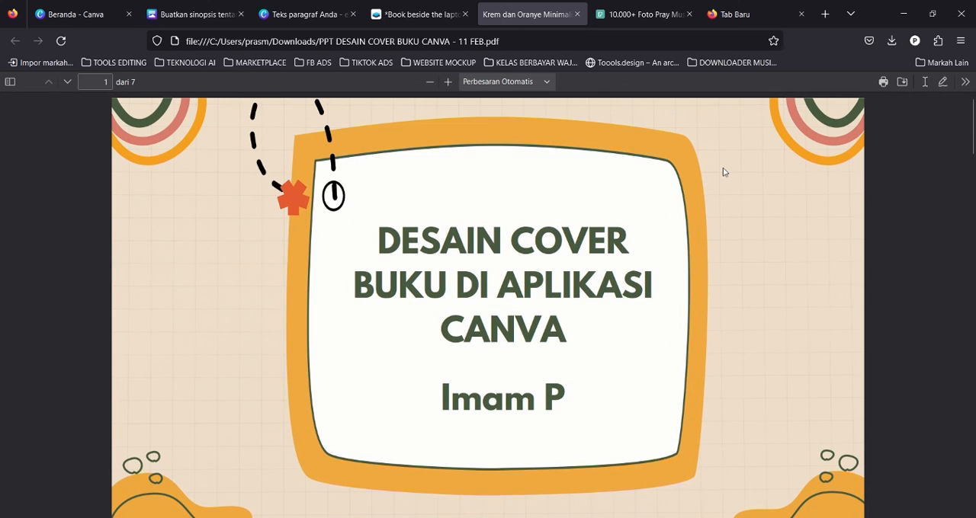
Return to the Canva cover design tab and dismiss the download panel.
click(419, 14)
click(529, 6)
click(402, 6)
click(332, 6)
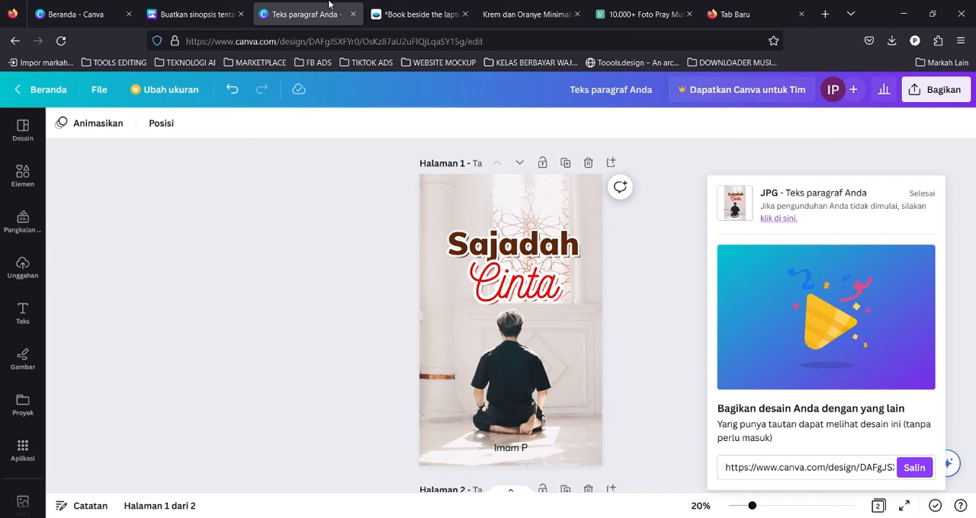
click(388, 6)
click(307, 6)
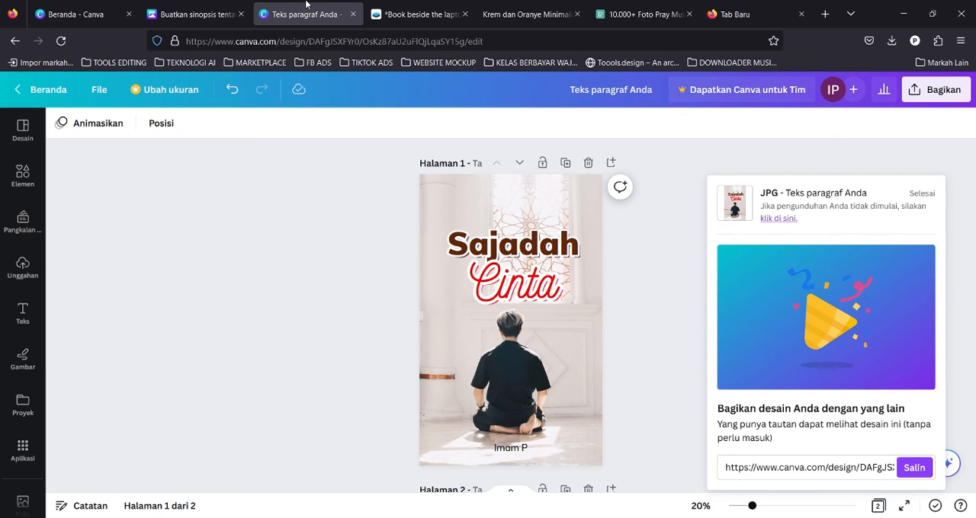
click(255, 221)
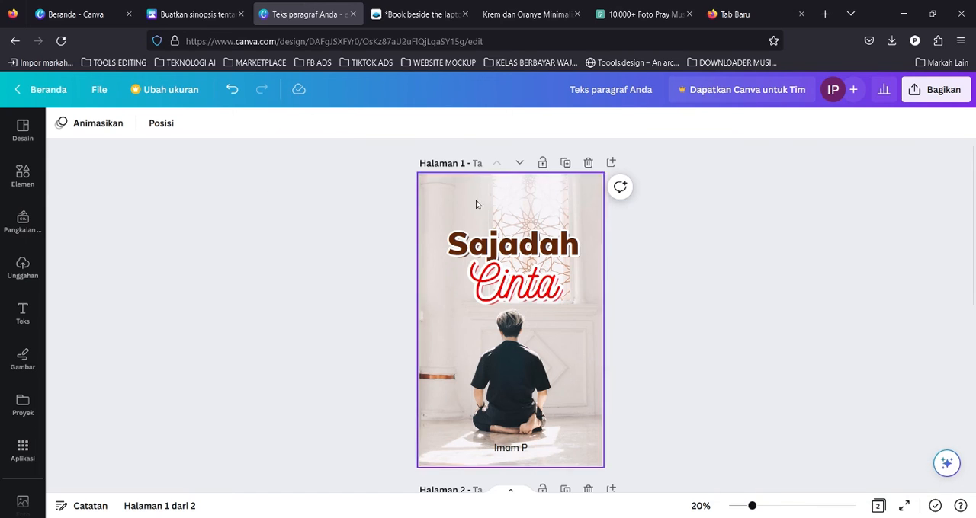